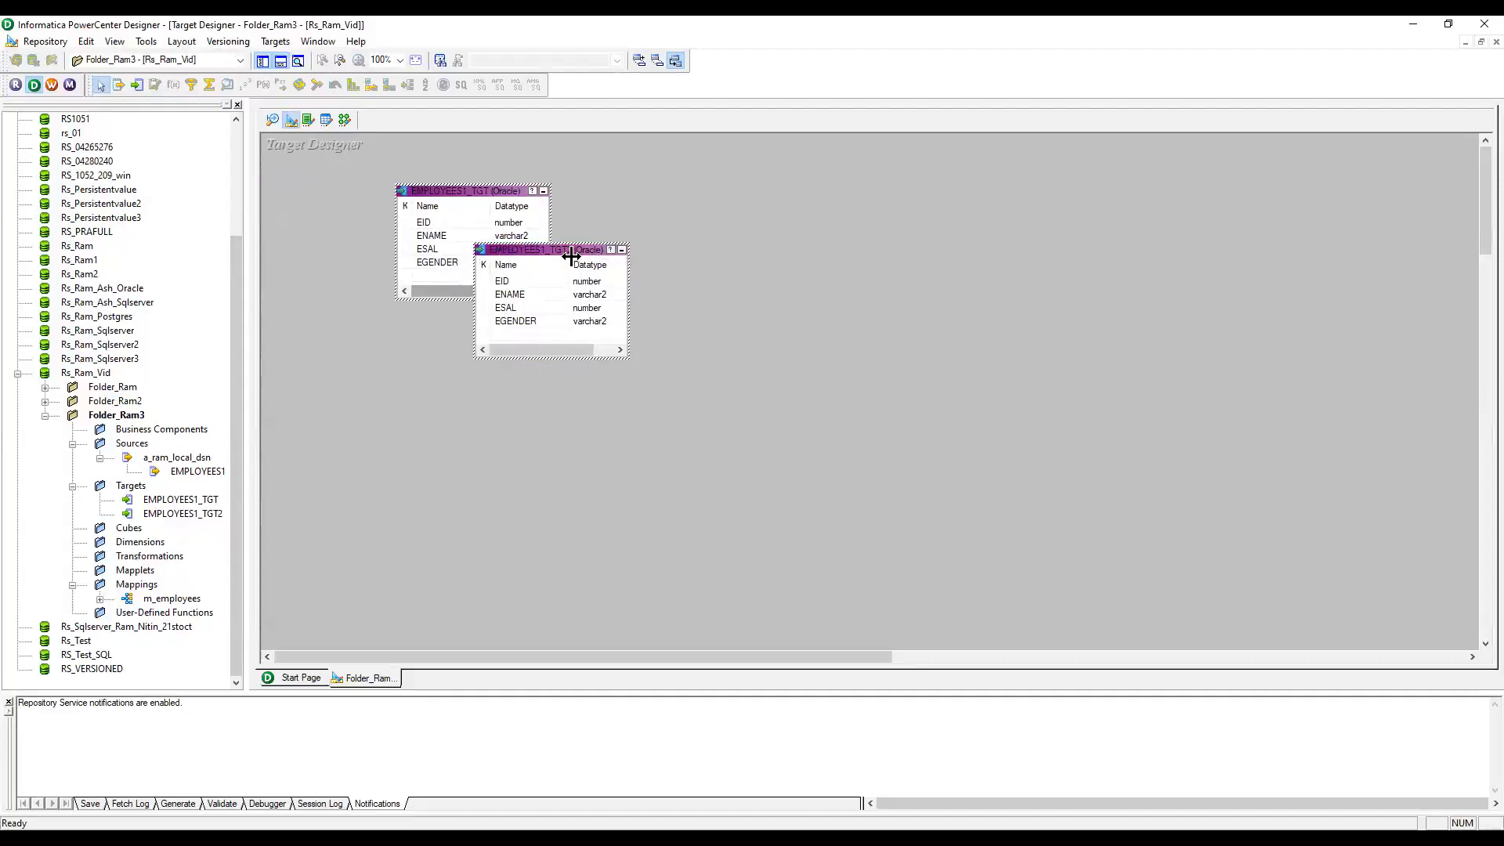
Step: Switch to the Mapping Designer and create a new mapping named m_router
{"action": "left_click", "coordinate": [345, 119]}
{"action": "left_click", "coordinate": [281, 41]}
{"action": "left_click", "coordinate": [290, 67]}
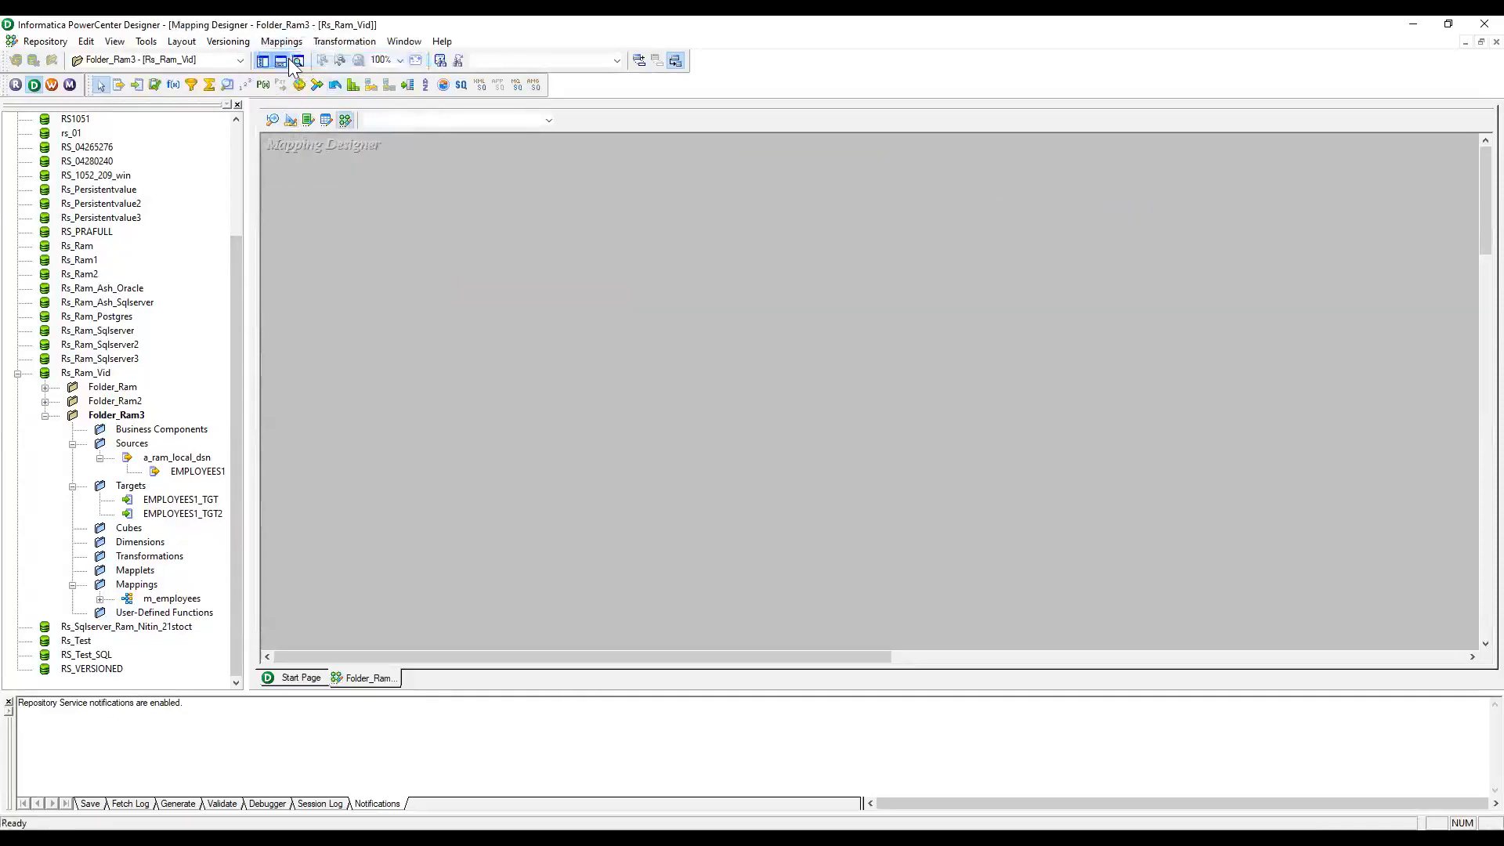
{"action": "type", "text": "m_router"}
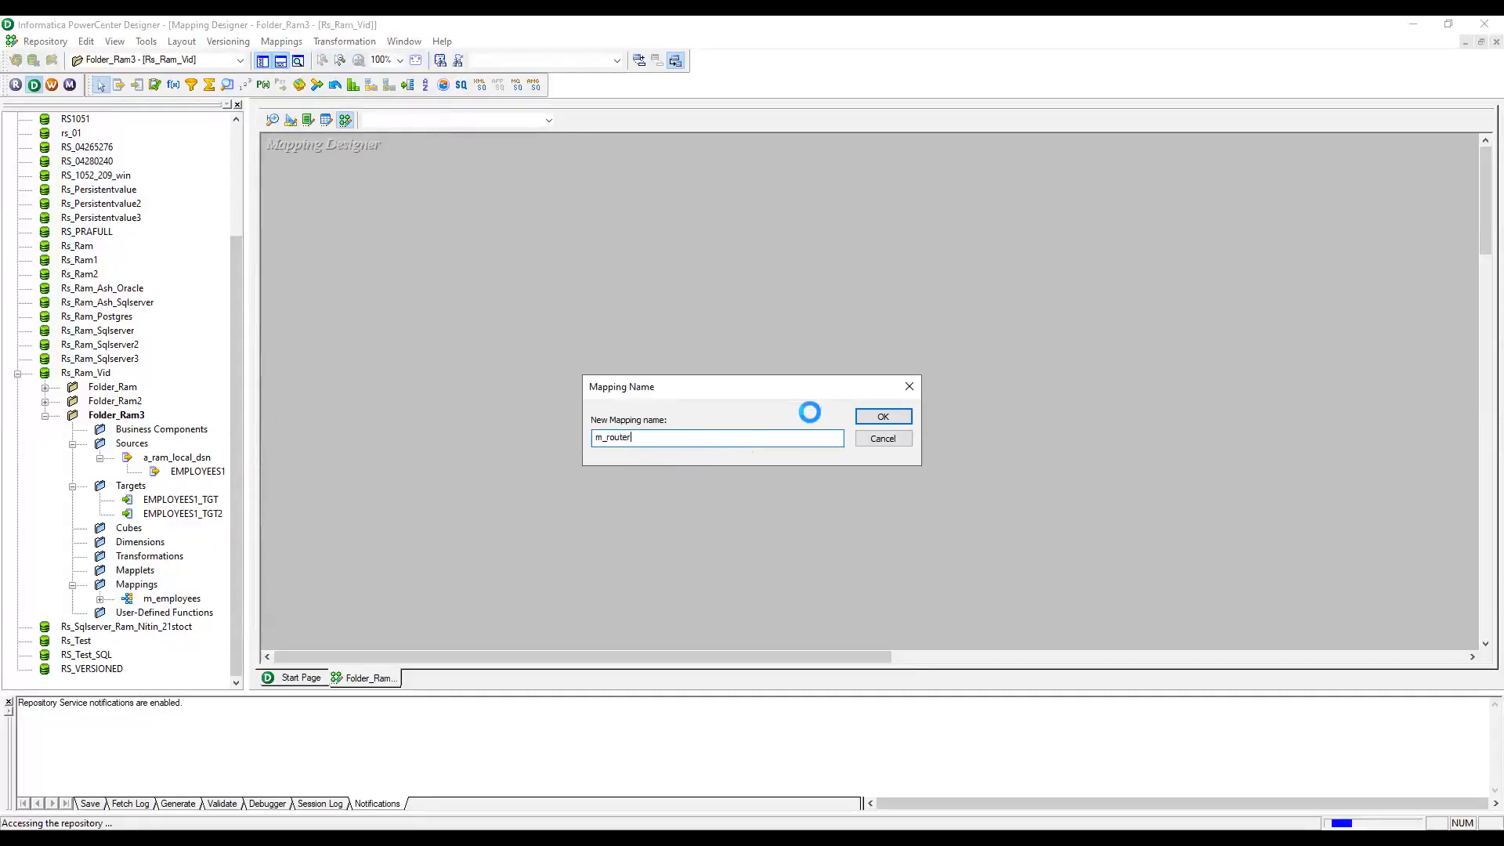
{"action": "left_click", "coordinate": [883, 416]}
Step: Add the EMPLOYEES1 source and the EMPLOYEES1_TGT and EMPLOYEES1_TGT2 targets to the m_router mapping
{"action": "left_click", "coordinate": [204, 473]}
{"action": "left_click_drag", "start_coordinate": [204, 473], "coordinate": [425, 314]}
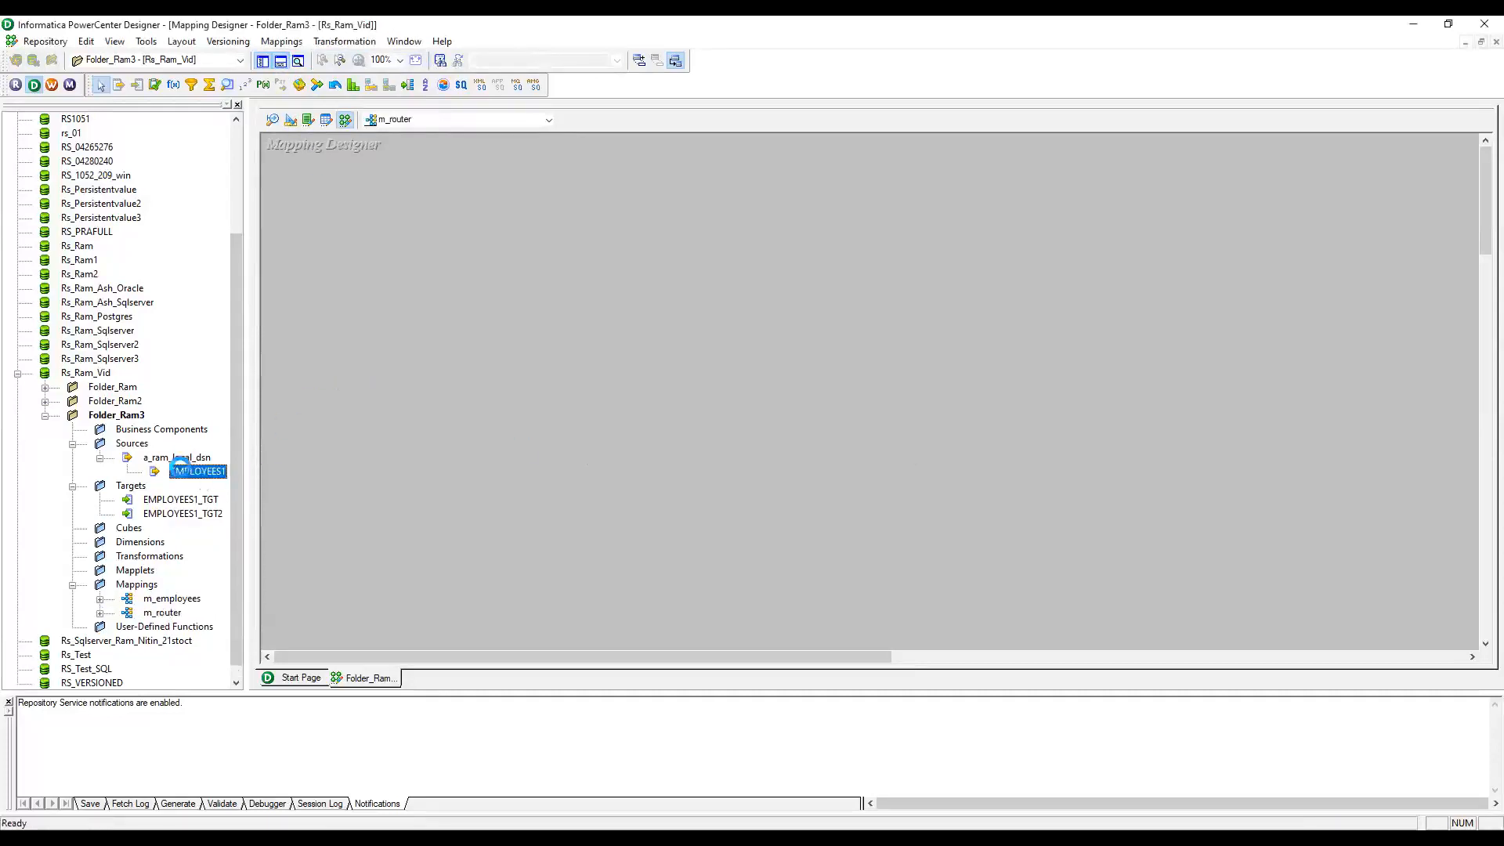
{"action": "left_click_drag", "start_coordinate": [189, 499], "coordinate": [909, 342]}
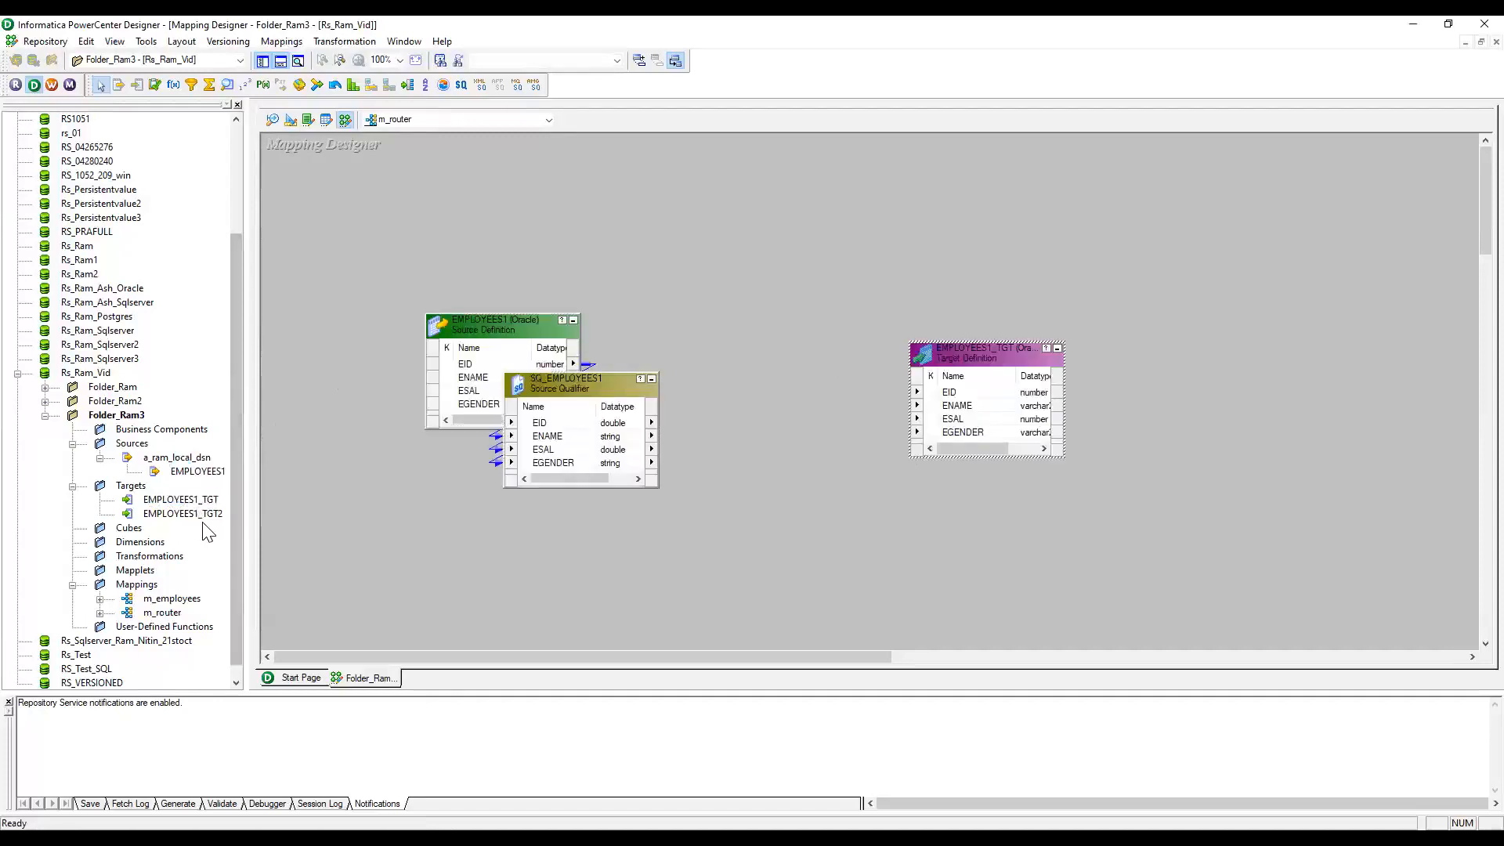
{"action": "left_click", "coordinate": [216, 516]}
{"action": "left_click_drag", "start_coordinate": [1001, 505], "coordinate": [847, 491]}
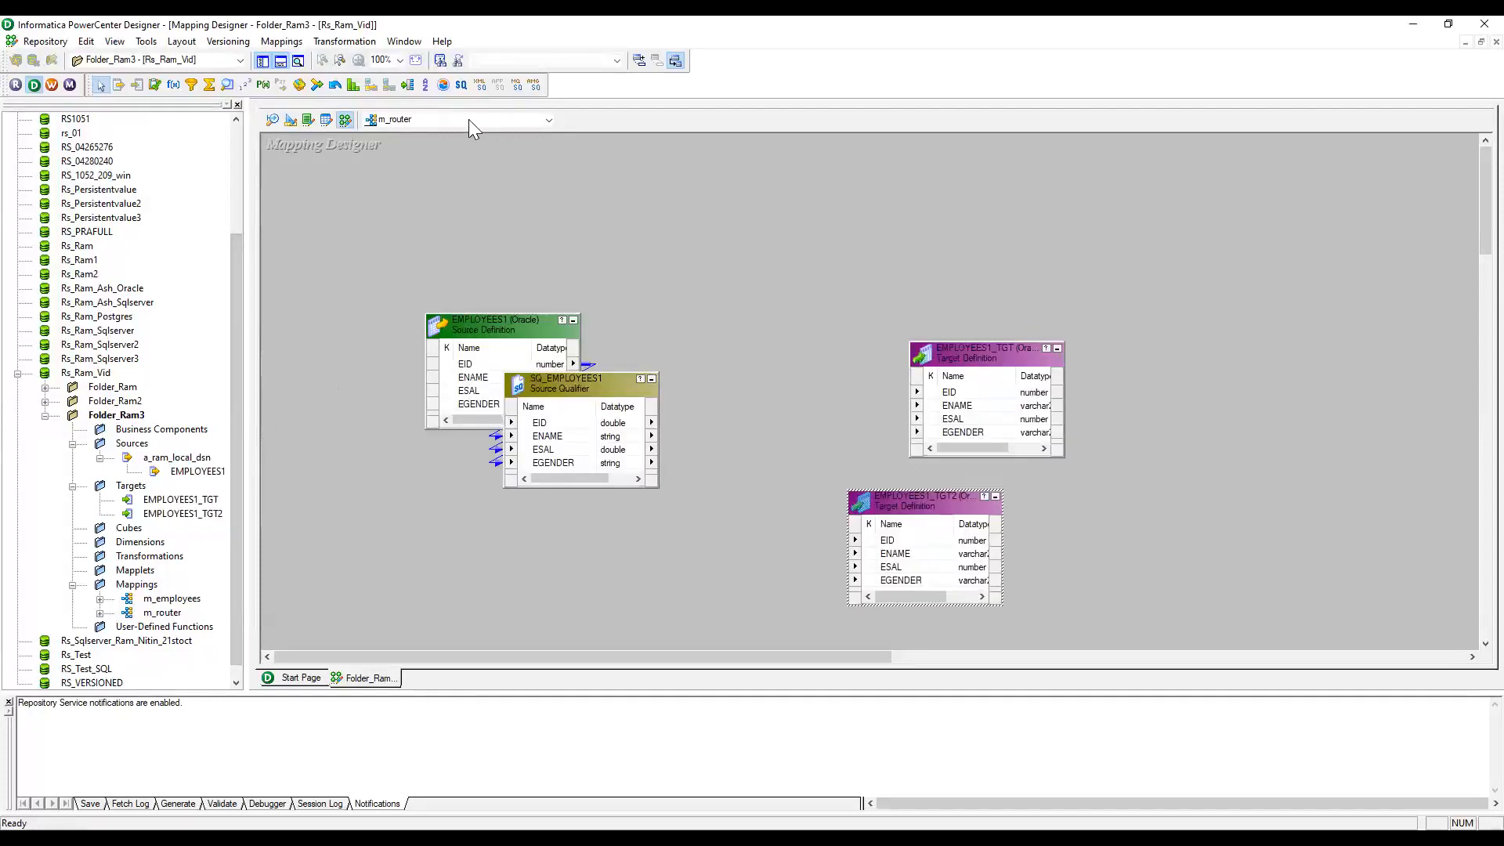
Step: Create a Router transformation named r1 and space it and the EMPLOYEES1 source apart from the Source Qualifier
{"action": "left_click", "coordinate": [344, 41]}
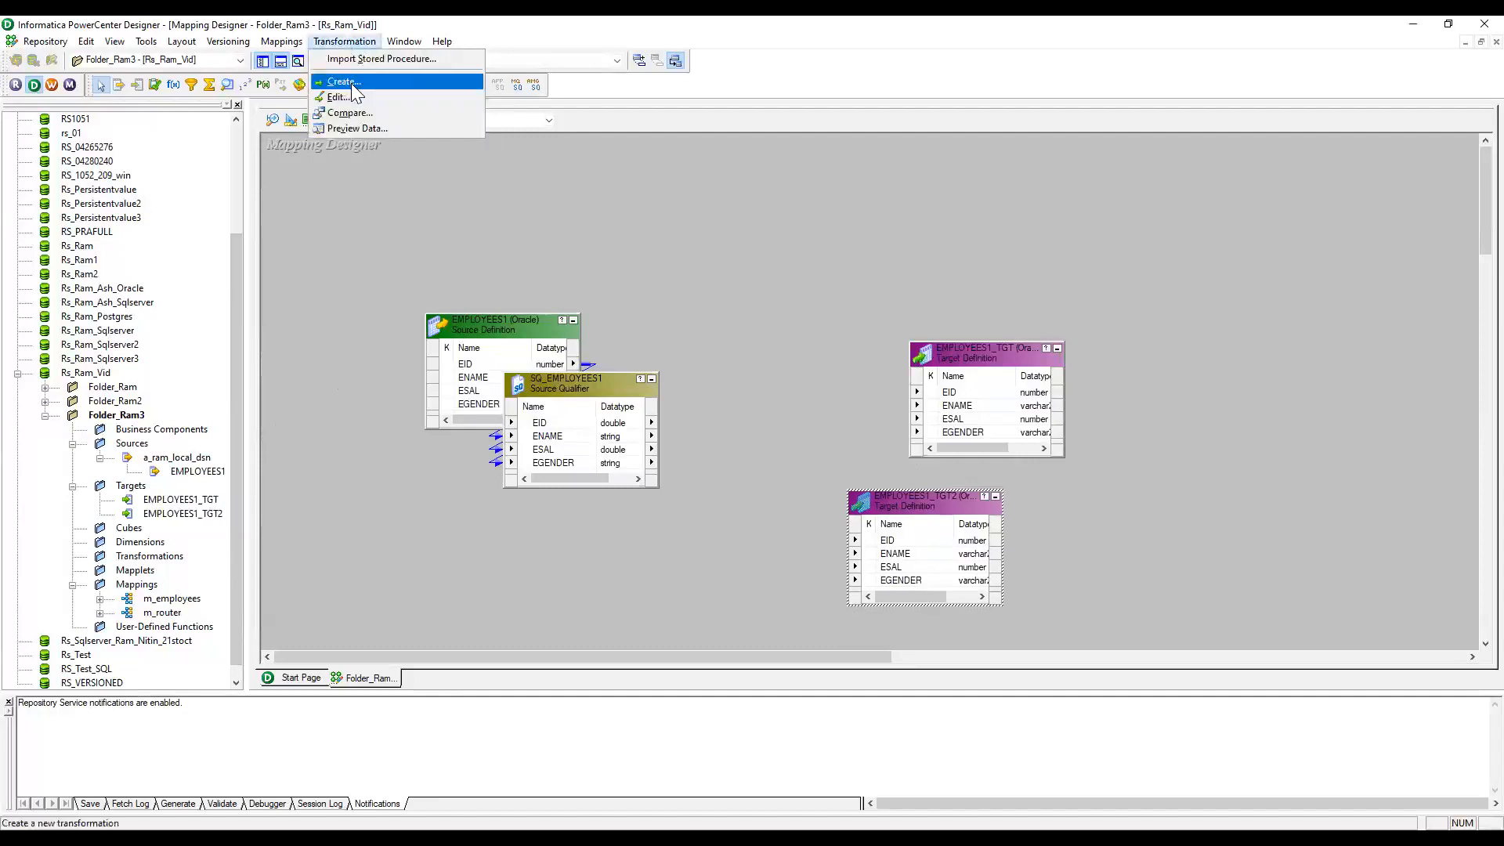
{"action": "left_click", "coordinate": [344, 82]}
{"action": "left_click", "coordinate": [800, 413]}
{"action": "type", "text": "r1"}
{"action": "key", "text": "Return"}
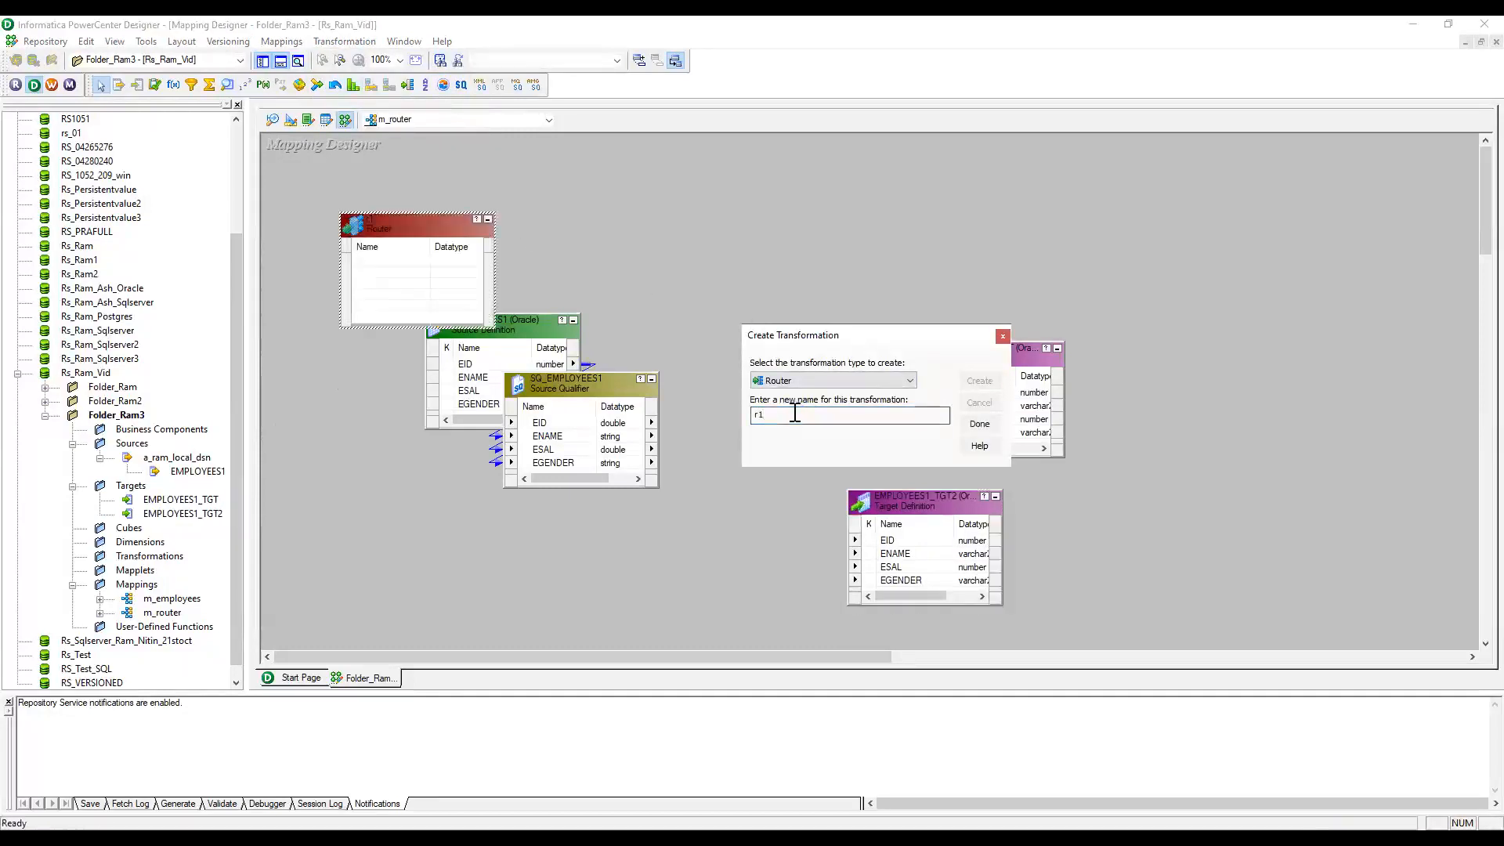
{"action": "left_click", "coordinate": [979, 424]}
{"action": "left_click_drag", "start_coordinate": [446, 244], "coordinate": [800, 247]}
{"action": "left_click_drag", "start_coordinate": [522, 323], "coordinate": [397, 286]}
Step: Open the r1 router for editing and add a new group to its group list
{"action": "left_click", "coordinate": [774, 252]}
{"action": "double_click", "coordinate": [772, 251]}
{"action": "left_click", "coordinate": [440, 79]}
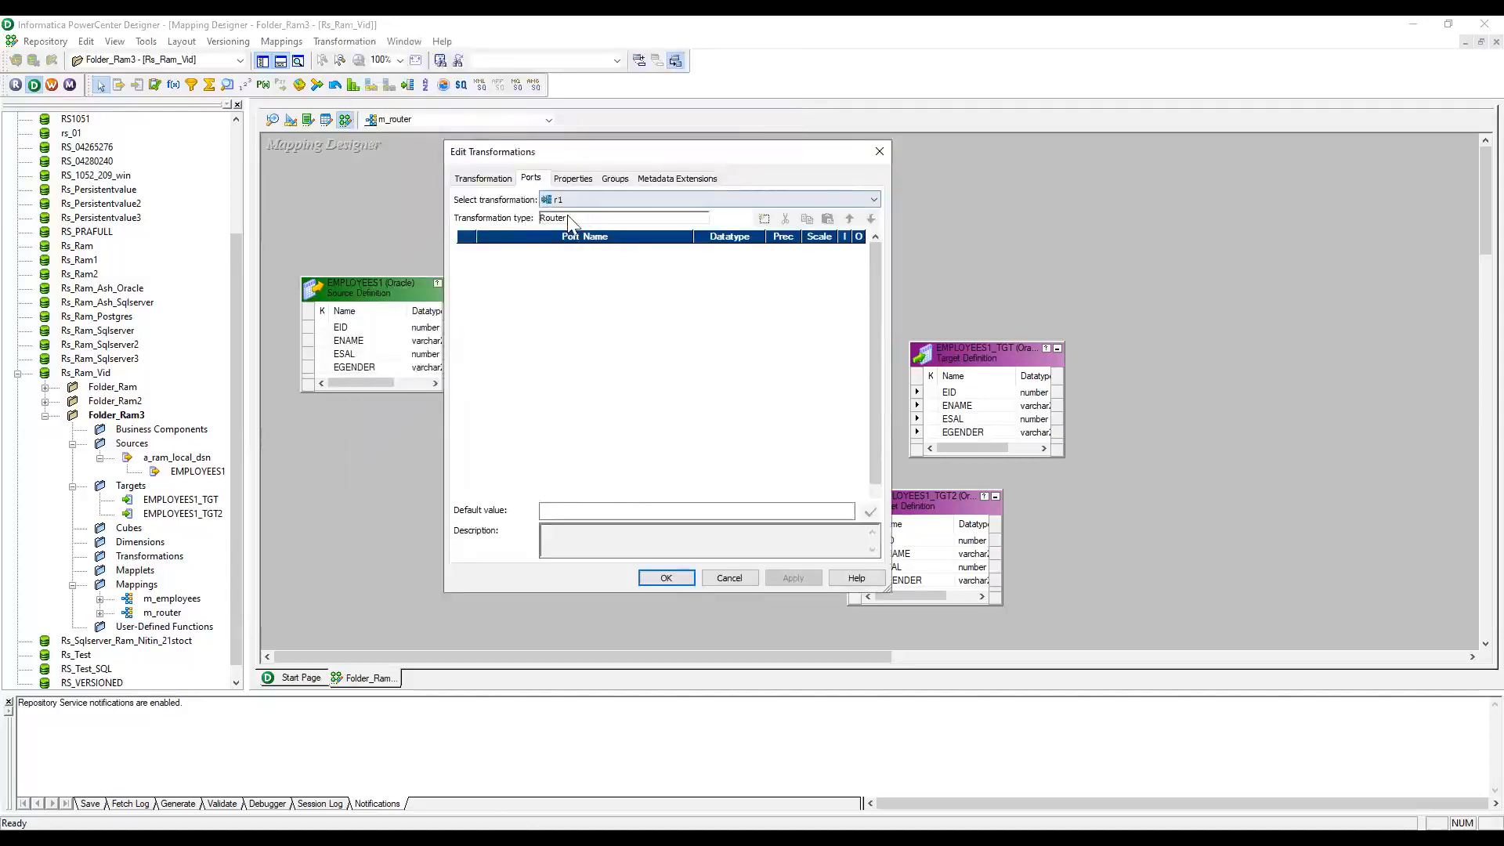
{"action": "left_click", "coordinate": [586, 188]}
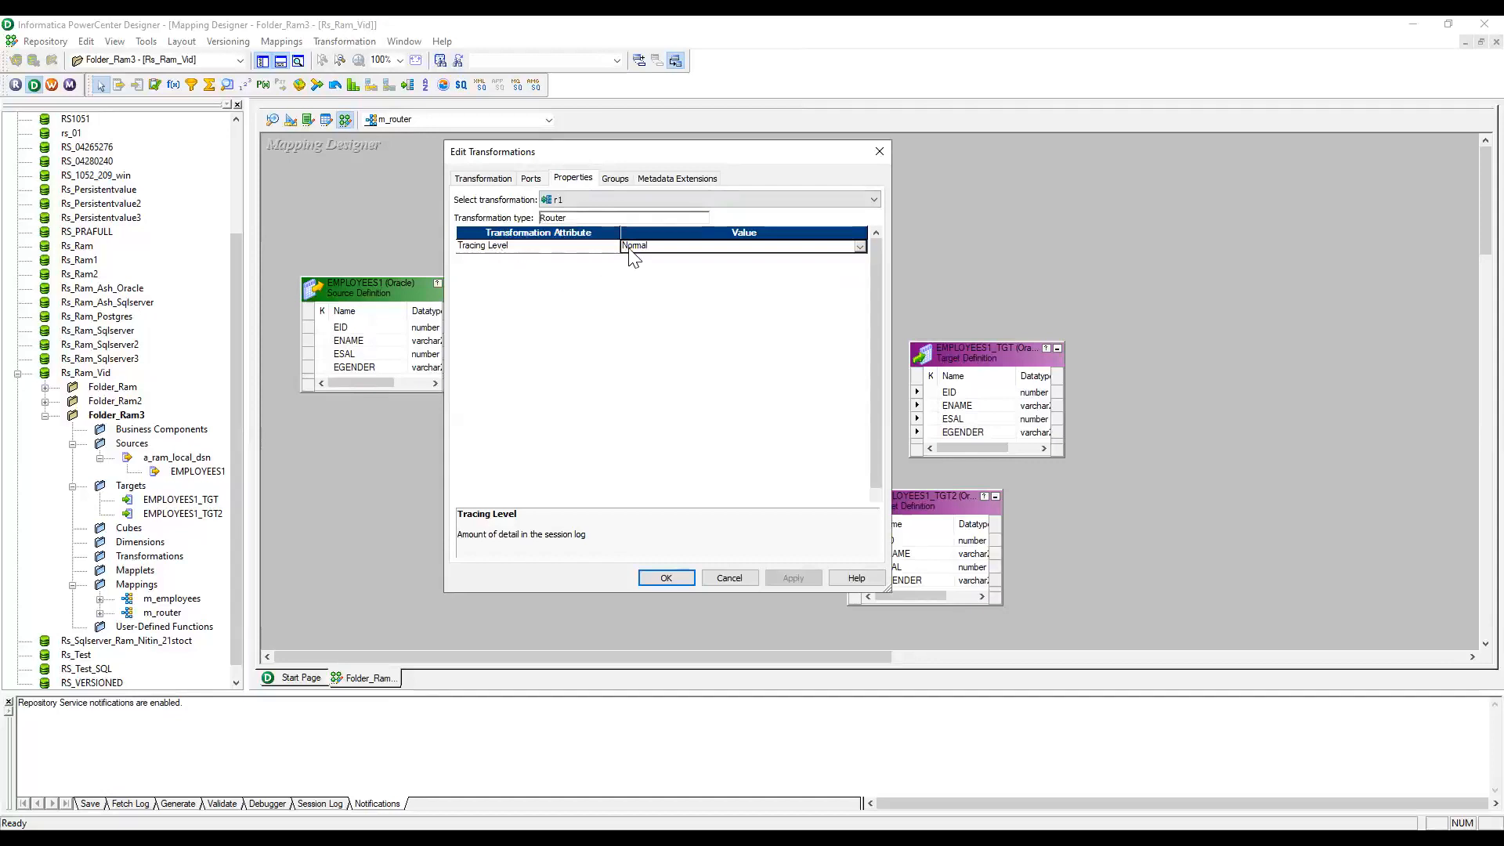
{"action": "left_click", "coordinate": [613, 181]}
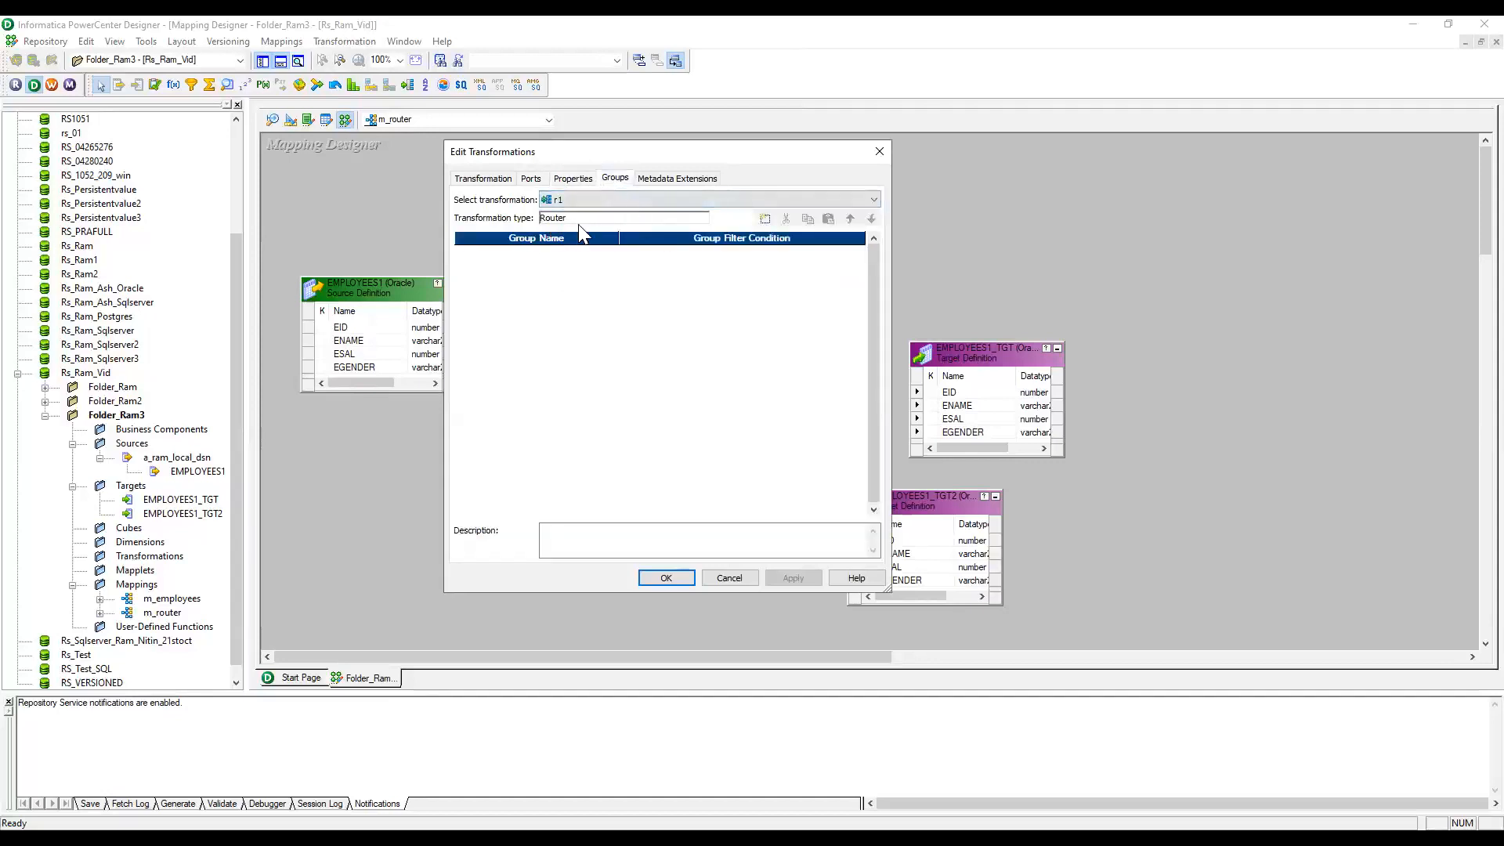
{"action": "left_click", "coordinate": [763, 220]}
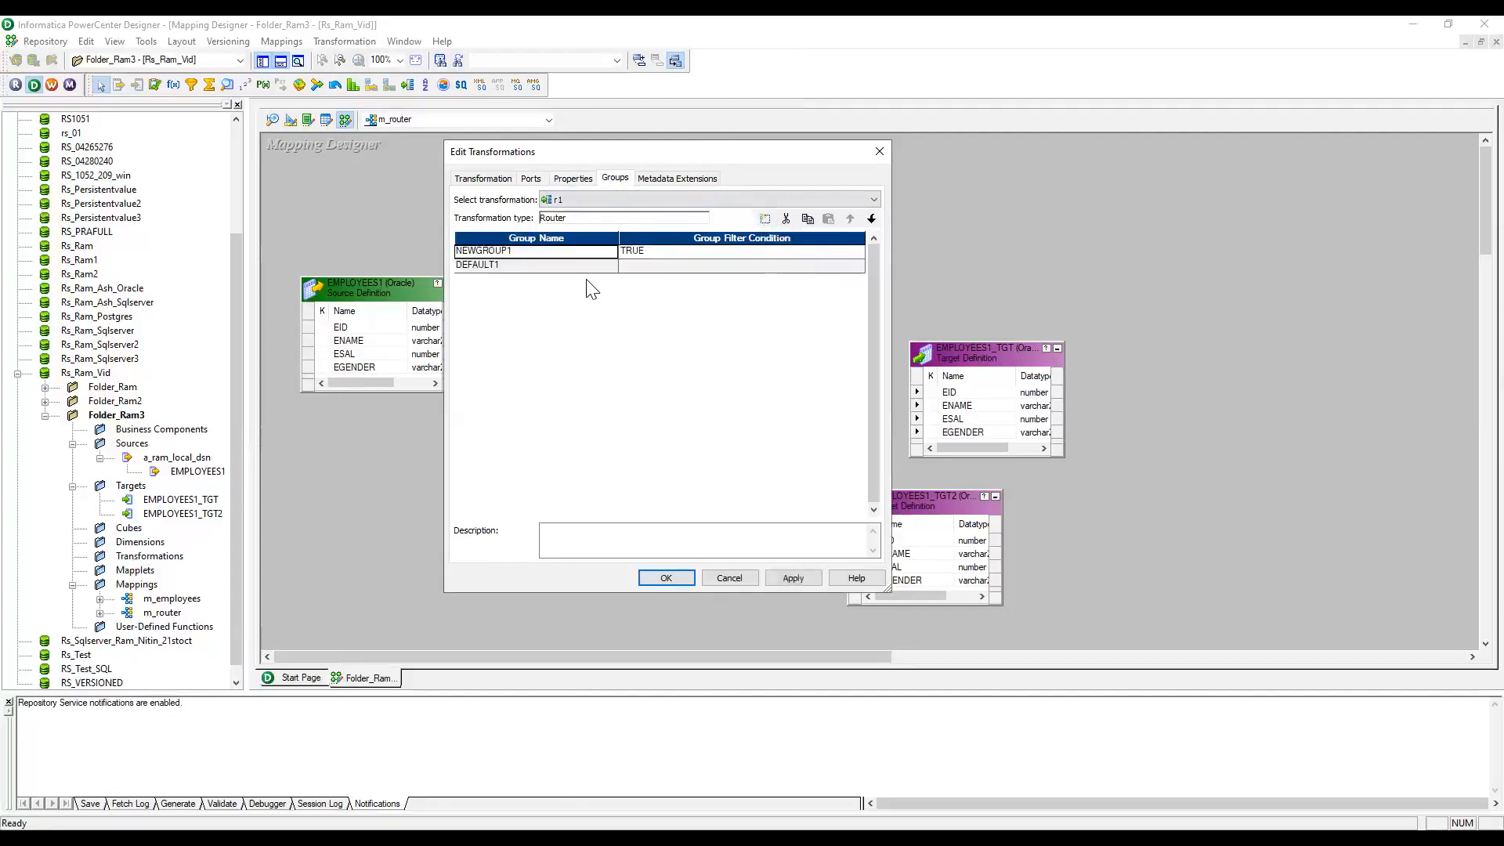
Step: Examine the names, filter conditions and description of the router's new group and default group
{"action": "left_click", "coordinate": [517, 252]}
{"action": "left_click_drag", "start_coordinate": [524, 251], "coordinate": [446, 260]}
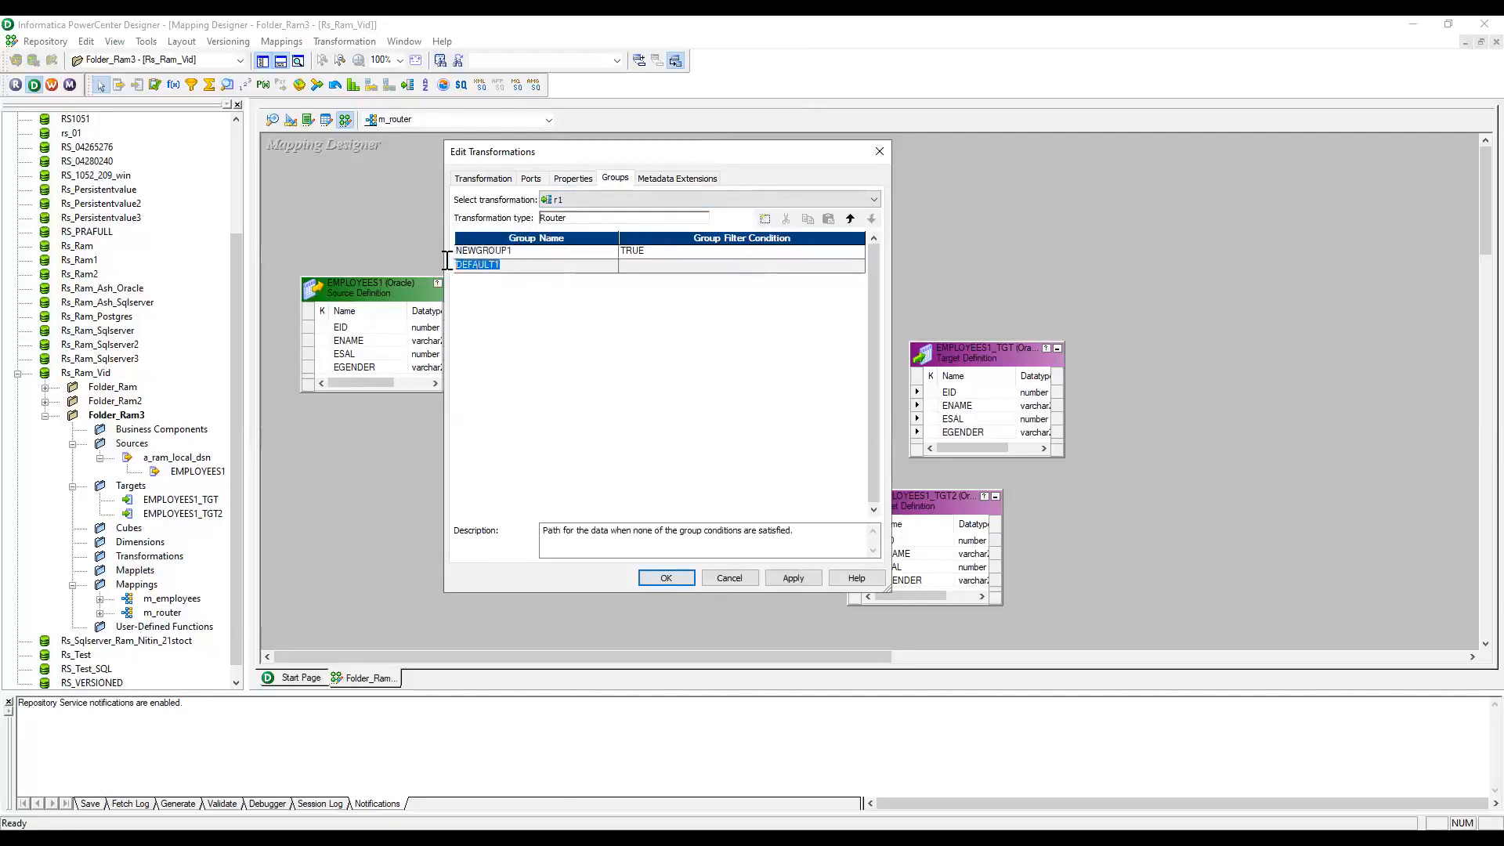
{"action": "left_click", "coordinate": [753, 266]}
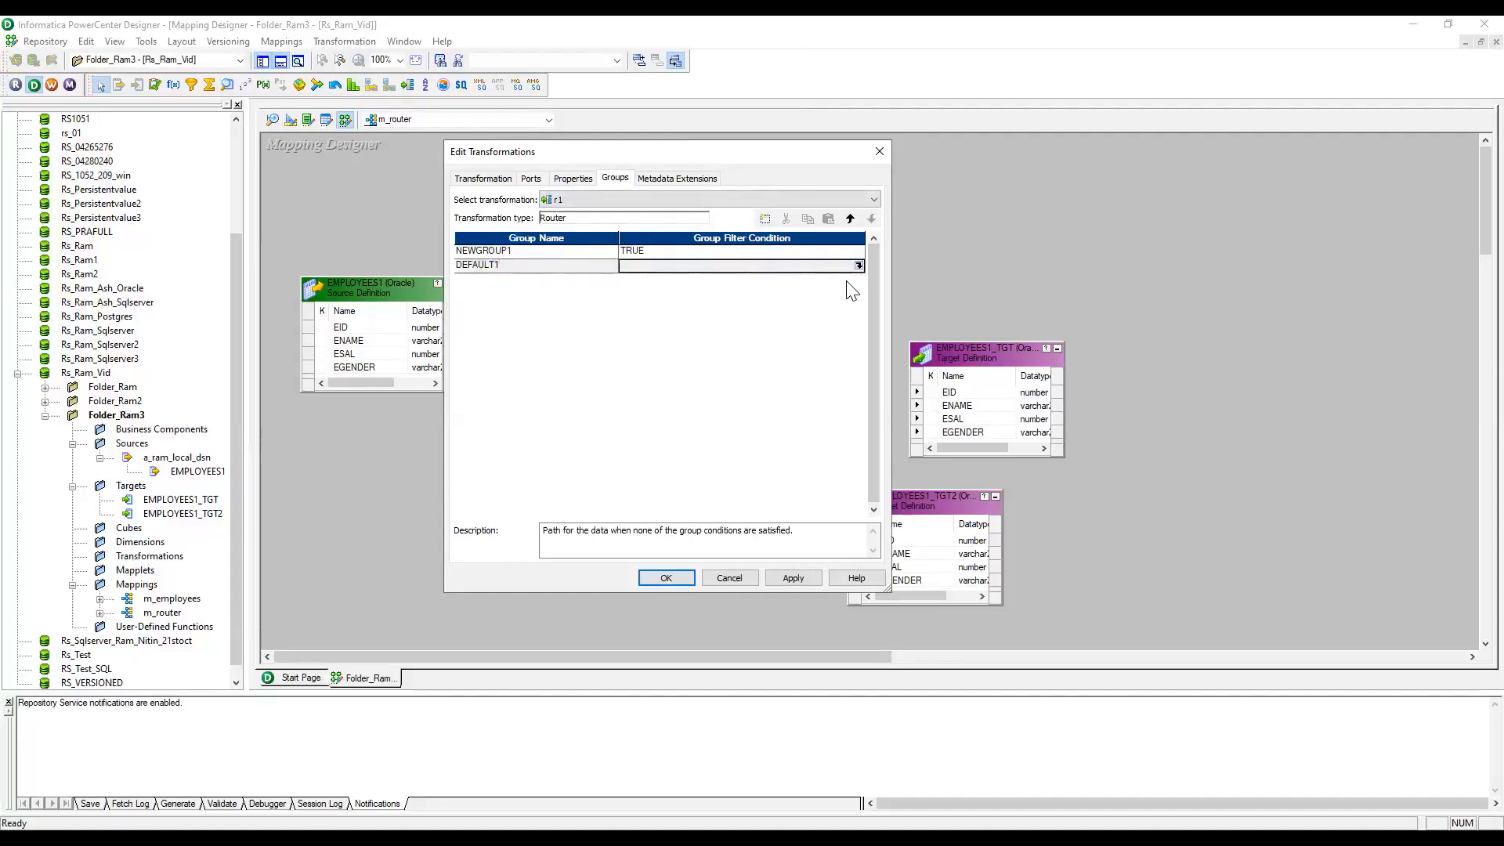
{"action": "left_click", "coordinate": [568, 251]}
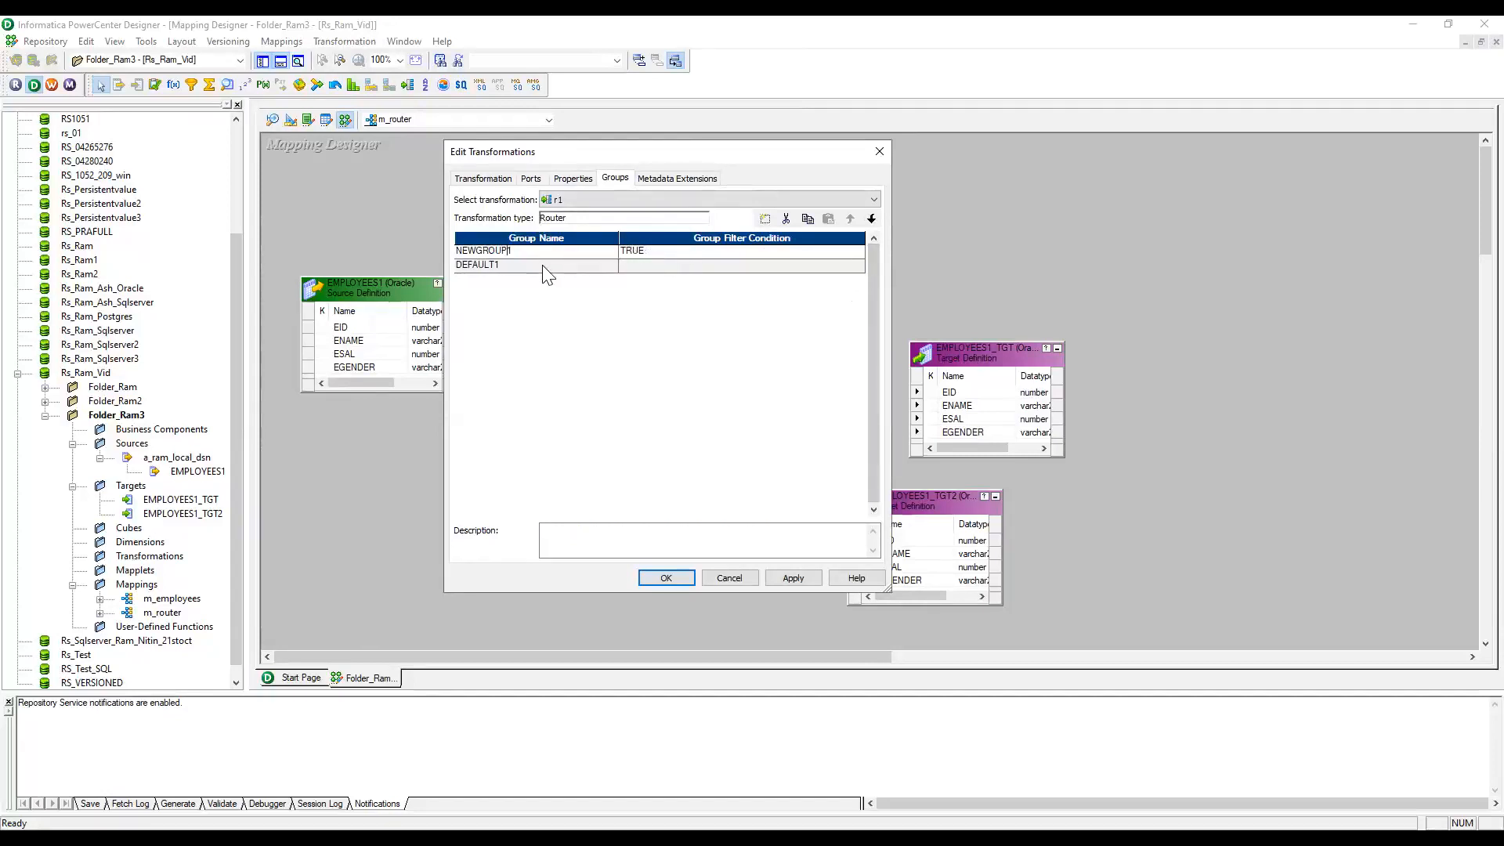
{"action": "left_click", "coordinate": [505, 270]}
{"action": "left_click", "coordinate": [473, 267]}
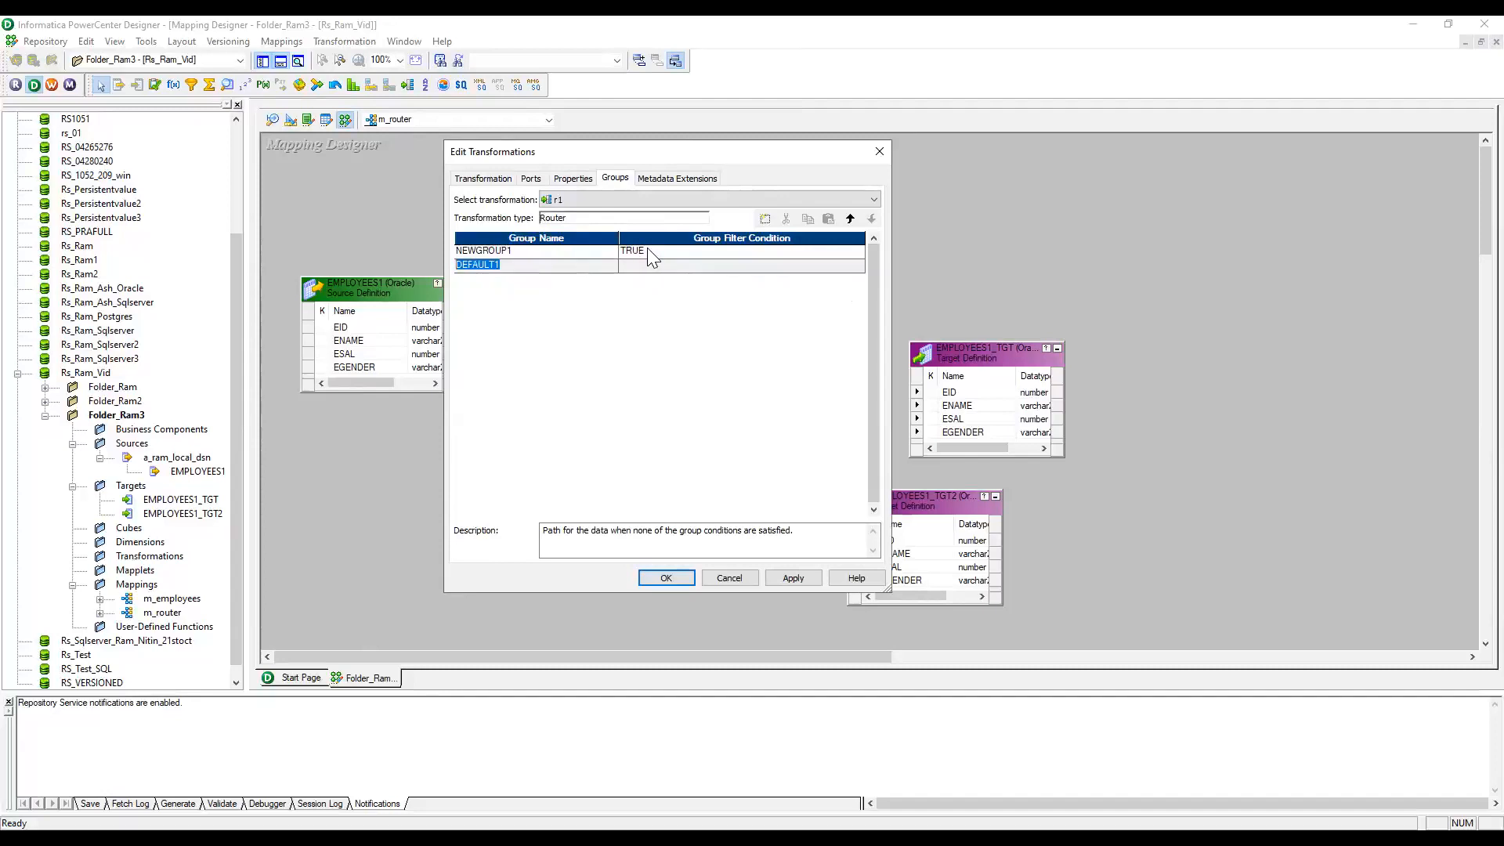
{"action": "left_click", "coordinate": [502, 266]}
Step: Rename the router's new group to male and open its filter condition in the Expression Editor
{"action": "left_click", "coordinate": [529, 252]}
{"action": "left_click_drag", "start_coordinate": [530, 252], "coordinate": [440, 250]}
{"action": "key", "text": "BackSpace"}
{"action": "key", "text": "BackSpace"}
{"action": "key", "text": "BackSpace"}
{"action": "type", "text": "male"}
{"action": "left_click", "coordinate": [648, 252]}
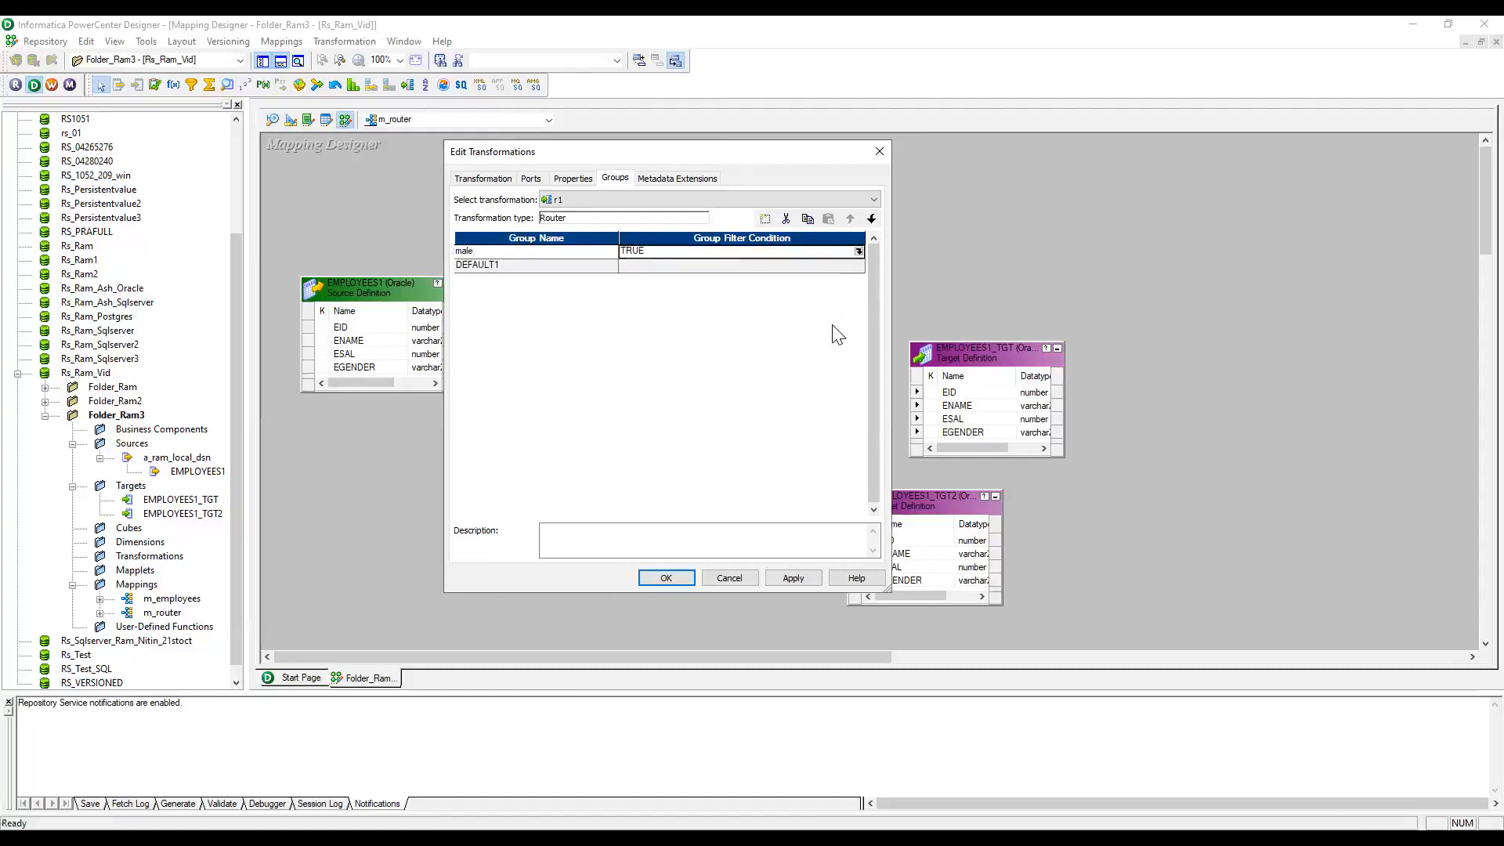
{"action": "left_click", "coordinate": [858, 251]}
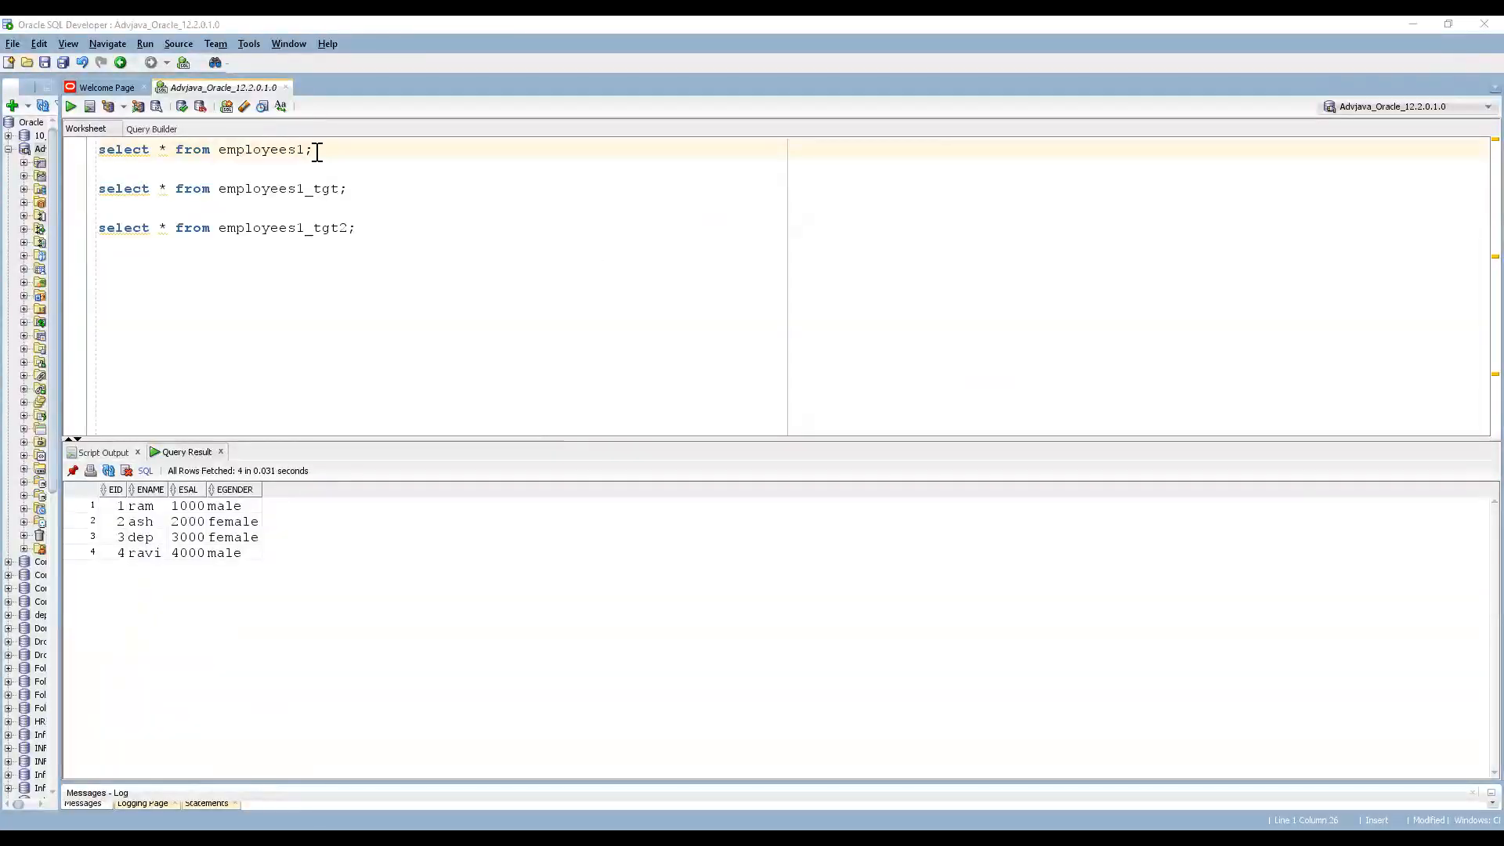
Step: Switch to Oracle SQL Developer and examine the EGENDER values in the employees1 query result, widening that column
{"action": "left_click_drag", "start_coordinate": [318, 152], "coordinate": [211, 150]}
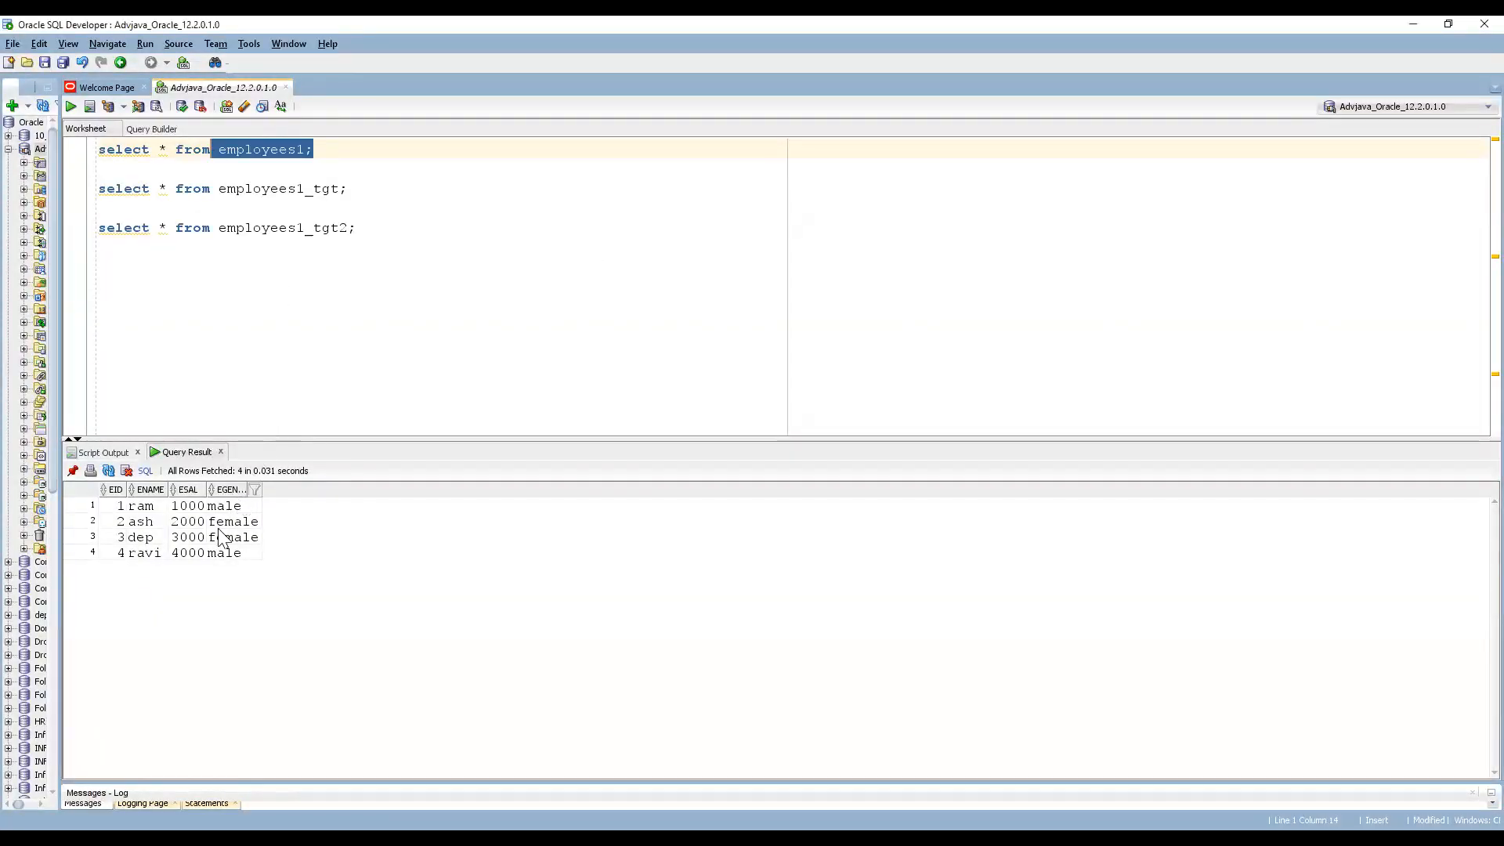
{"action": "left_click", "coordinate": [228, 507]}
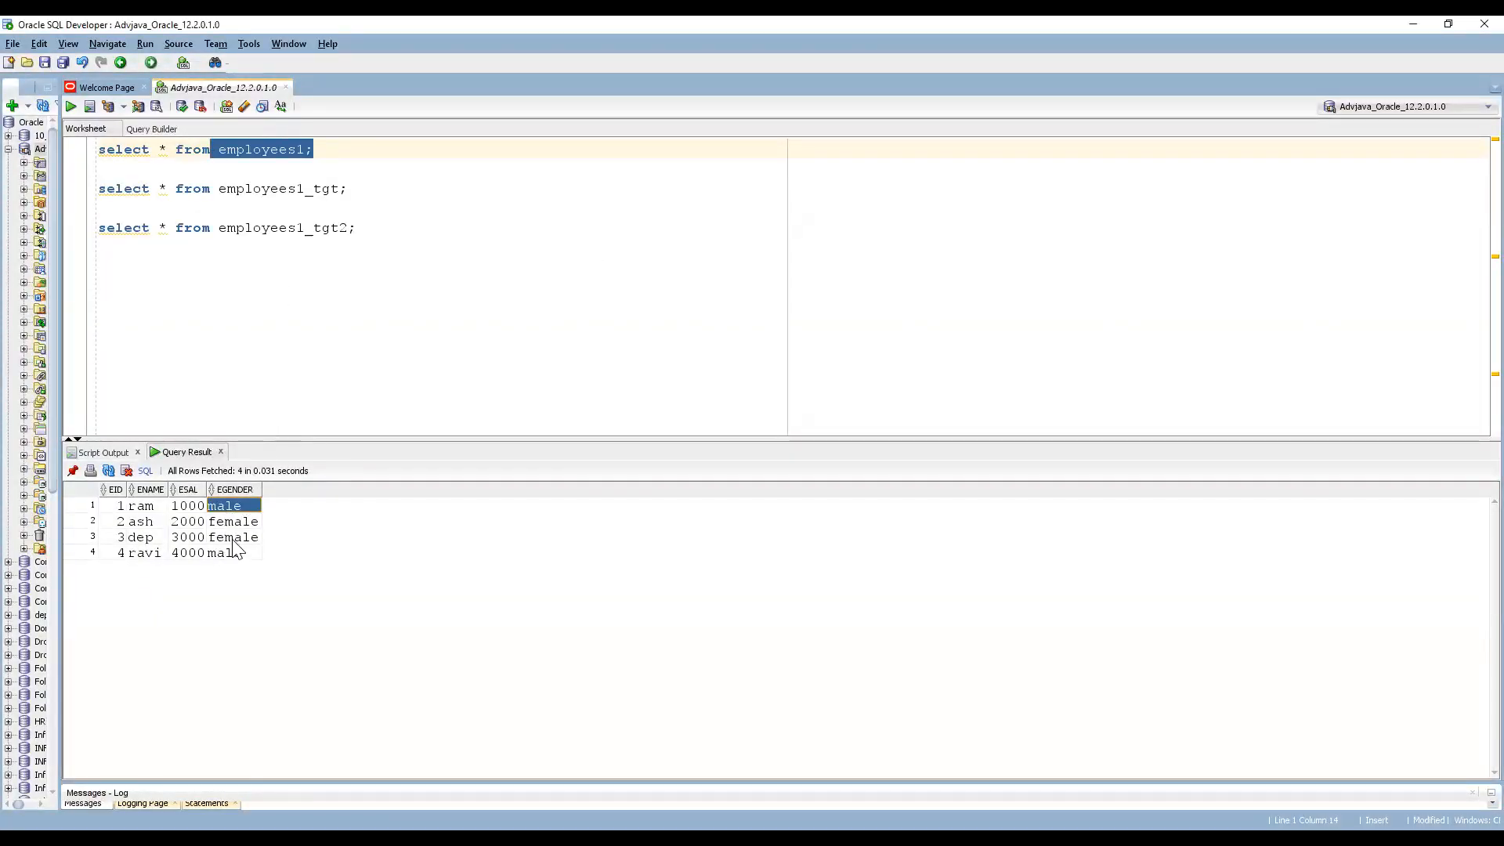
{"action": "left_click", "coordinate": [233, 537]}
{"action": "left_click", "coordinate": [233, 510]}
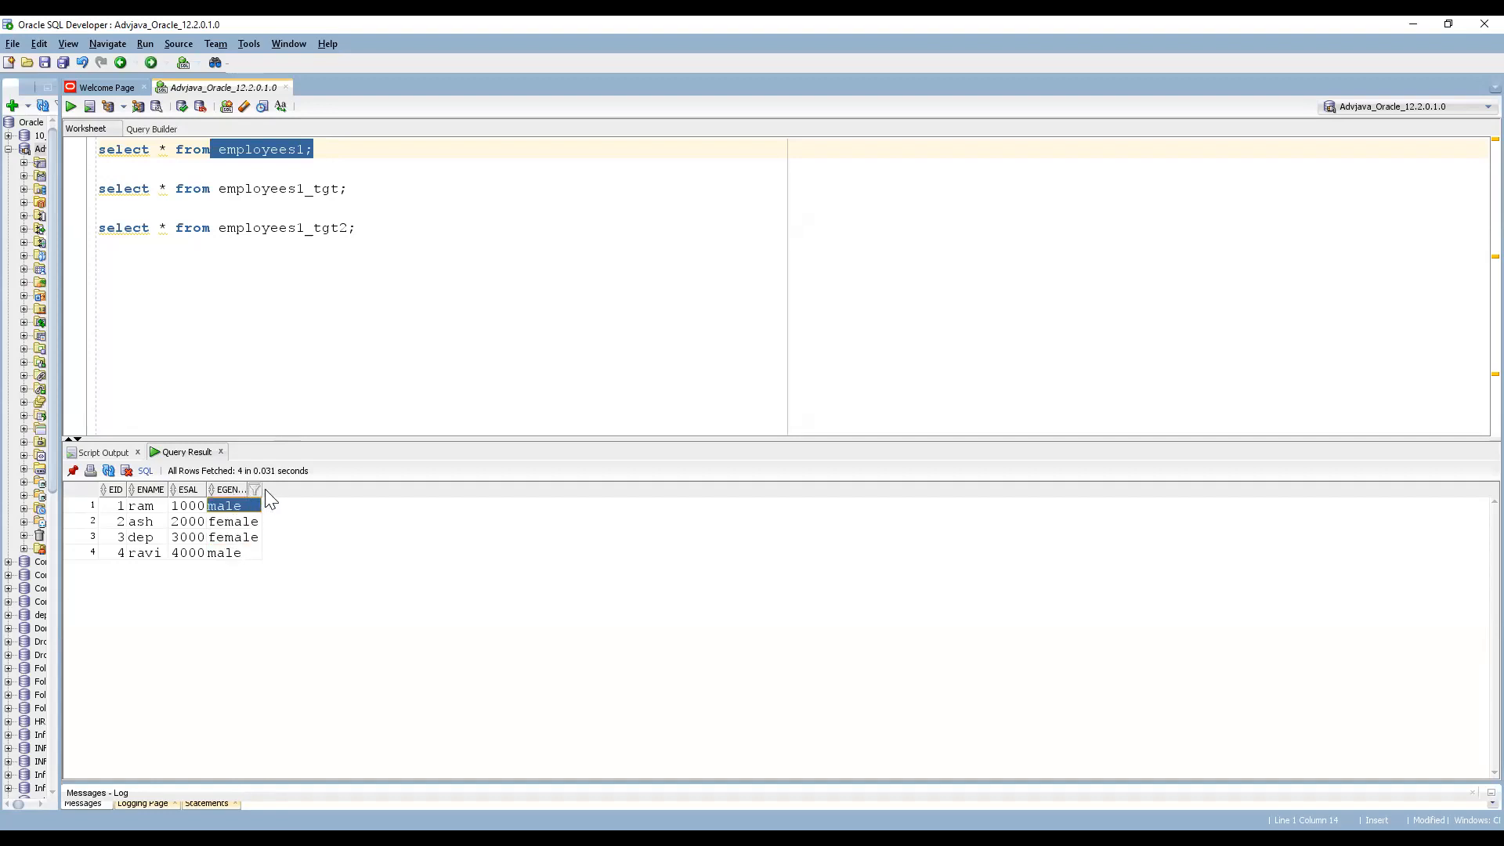
{"action": "left_click_drag", "start_coordinate": [262, 489], "coordinate": [295, 488]}
{"action": "left_click", "coordinate": [239, 536]}
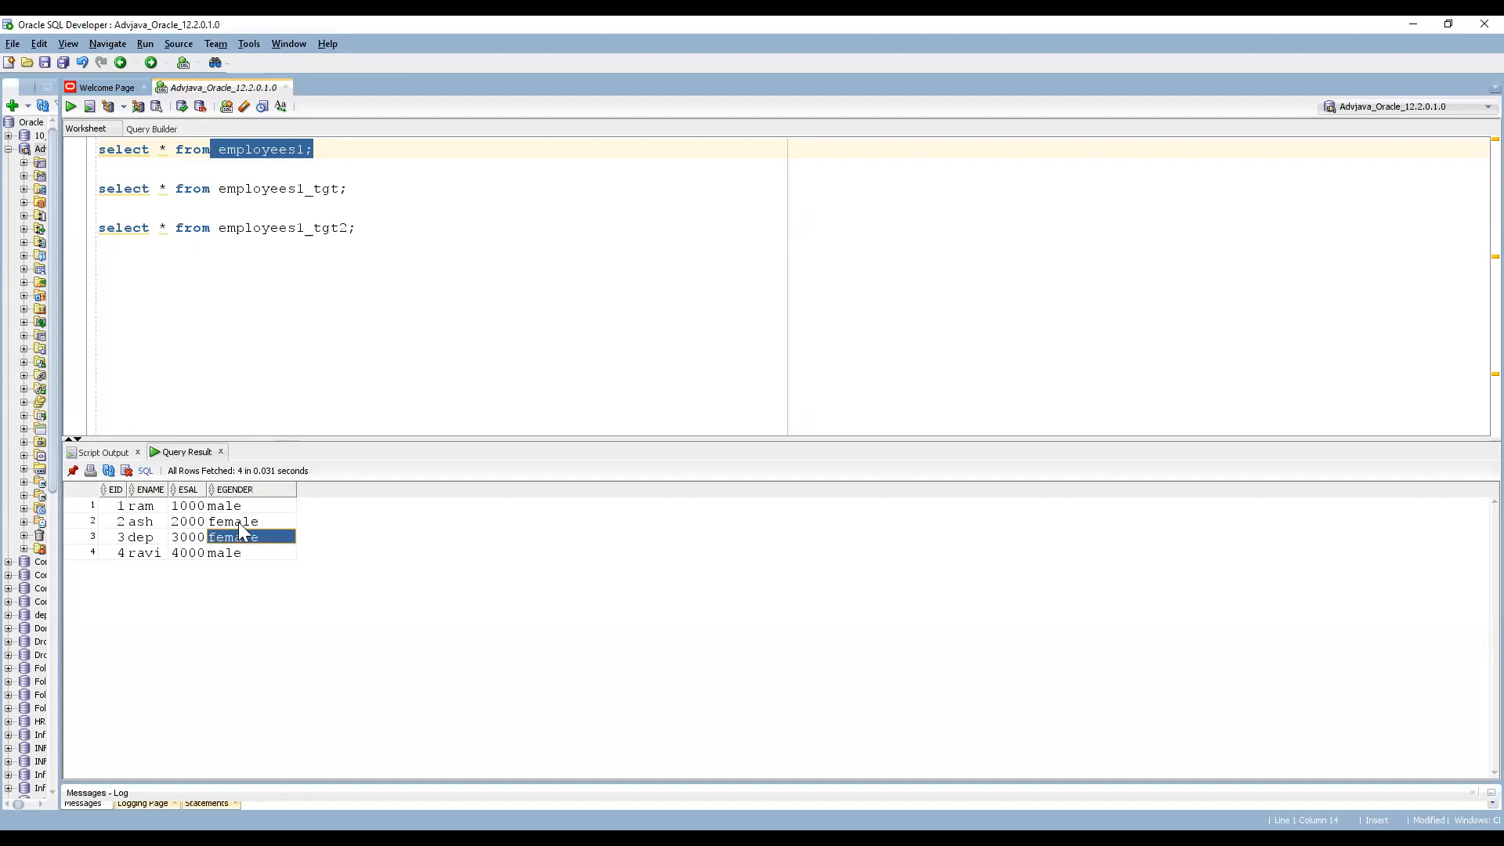
Step: Run the select queries on the employees1_tgt and employees1_tgt2 target tables
{"action": "left_click", "coordinate": [377, 192]}
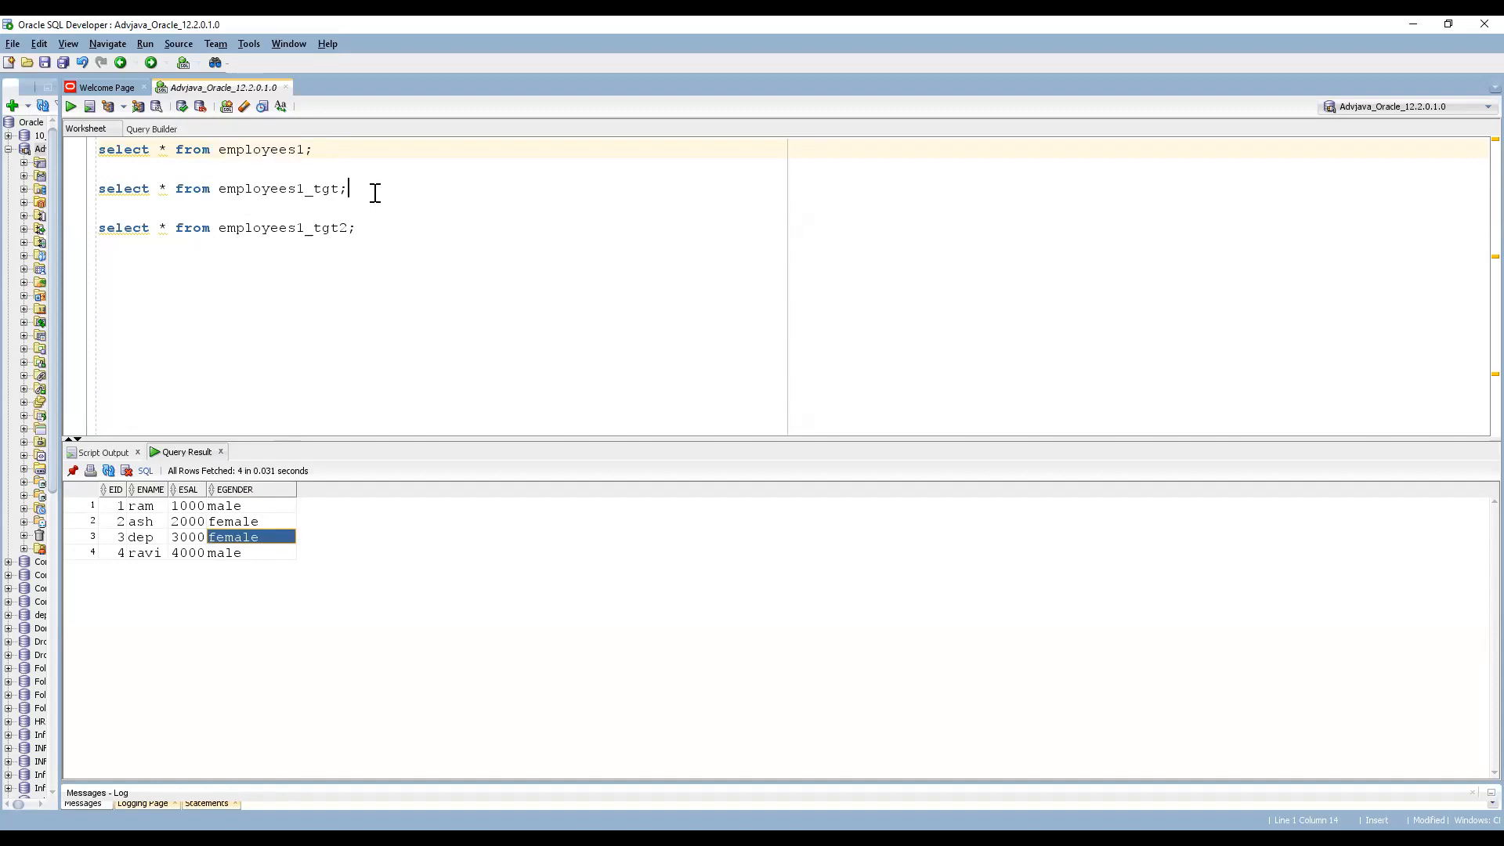
{"action": "left_click", "coordinate": [70, 106]}
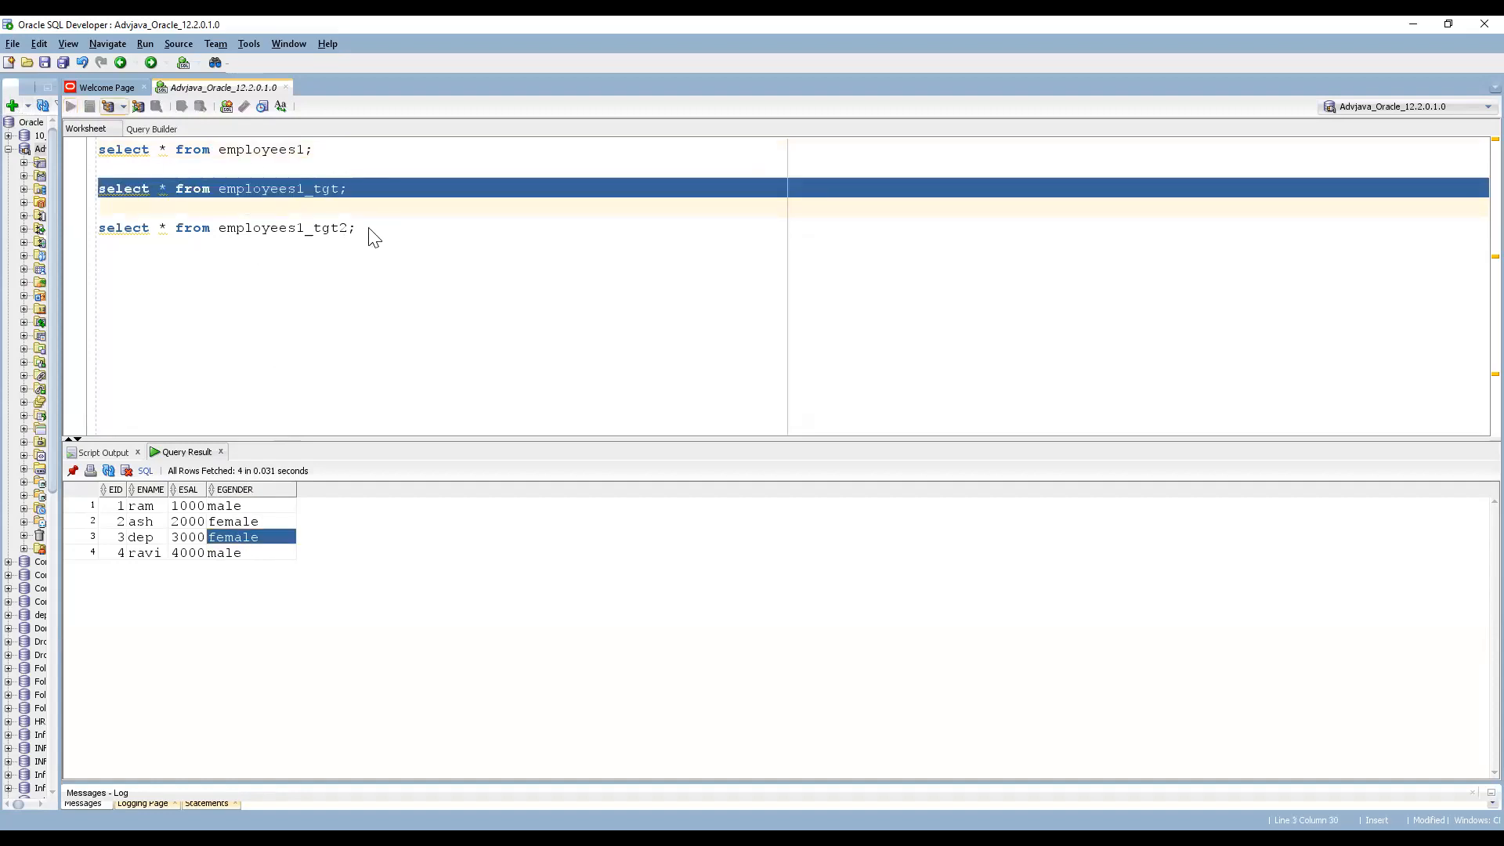
{"action": "left_click", "coordinate": [359, 228]}
{"action": "left_click", "coordinate": [73, 107]}
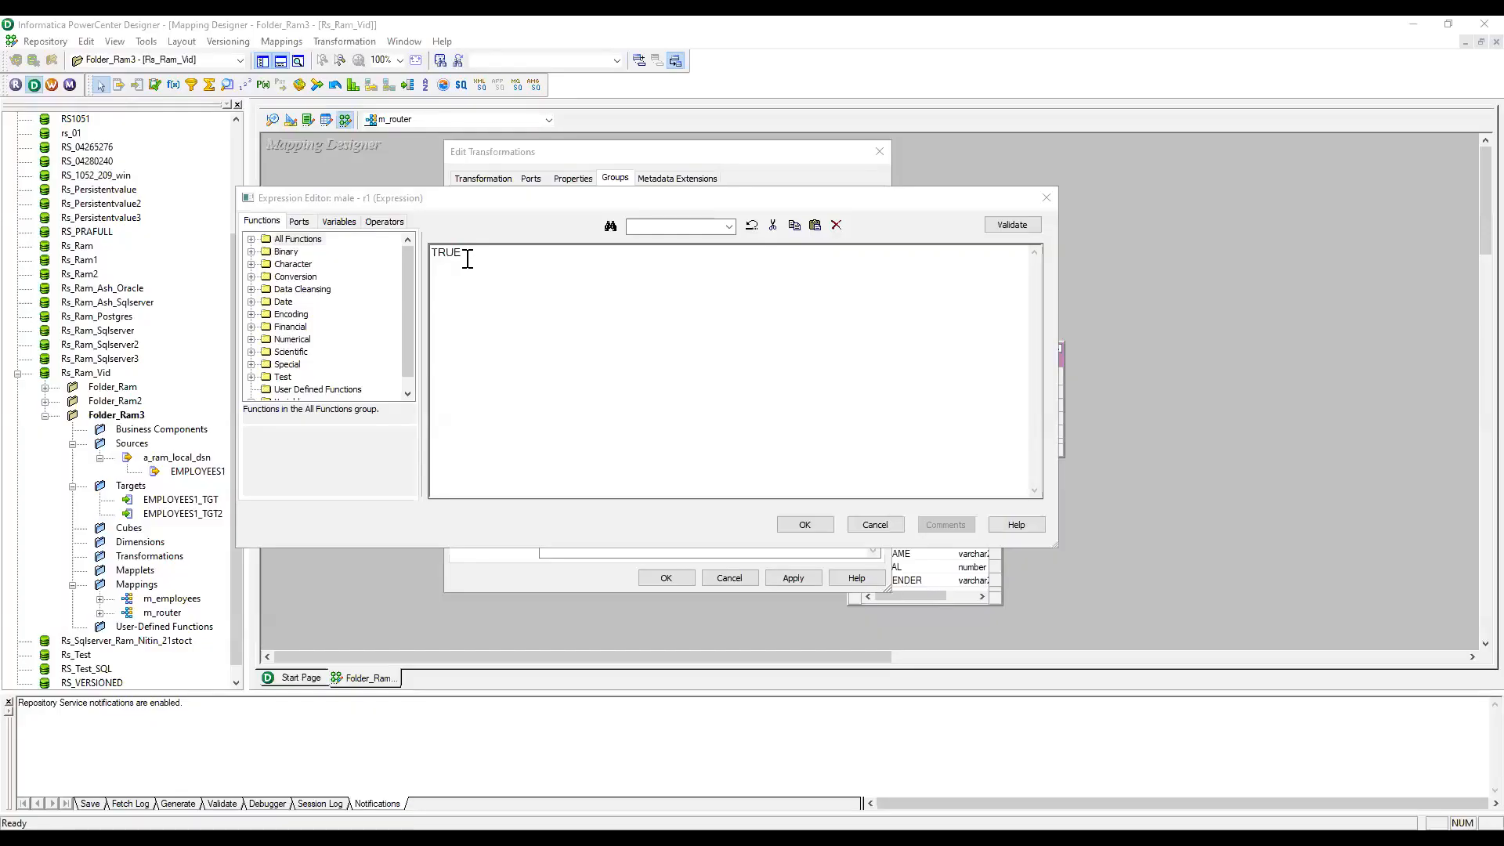
Step: Back in PowerCenter Designer, set the male group's filter condition to egender='male', validate the expression and accept it
{"action": "key", "text": "BackSpace"}
{"action": "key", "text": "BackSpace"}
{"action": "key", "text": "BackSpace"}
{"action": "key", "text": "BackSpace"}
{"action": "left_click", "coordinate": [299, 221]}
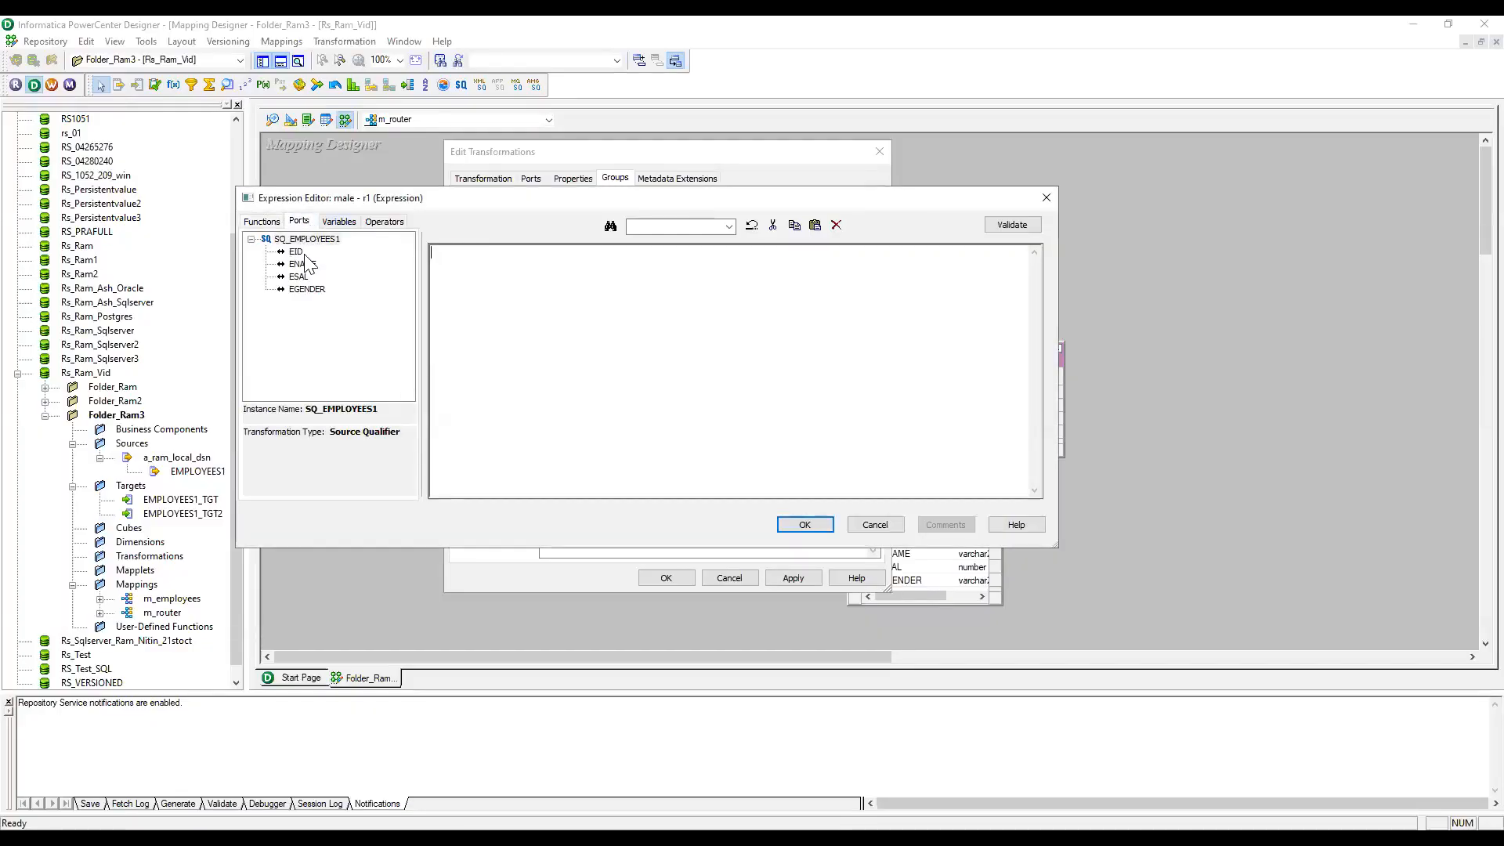
{"action": "double_click", "coordinate": [306, 290]}
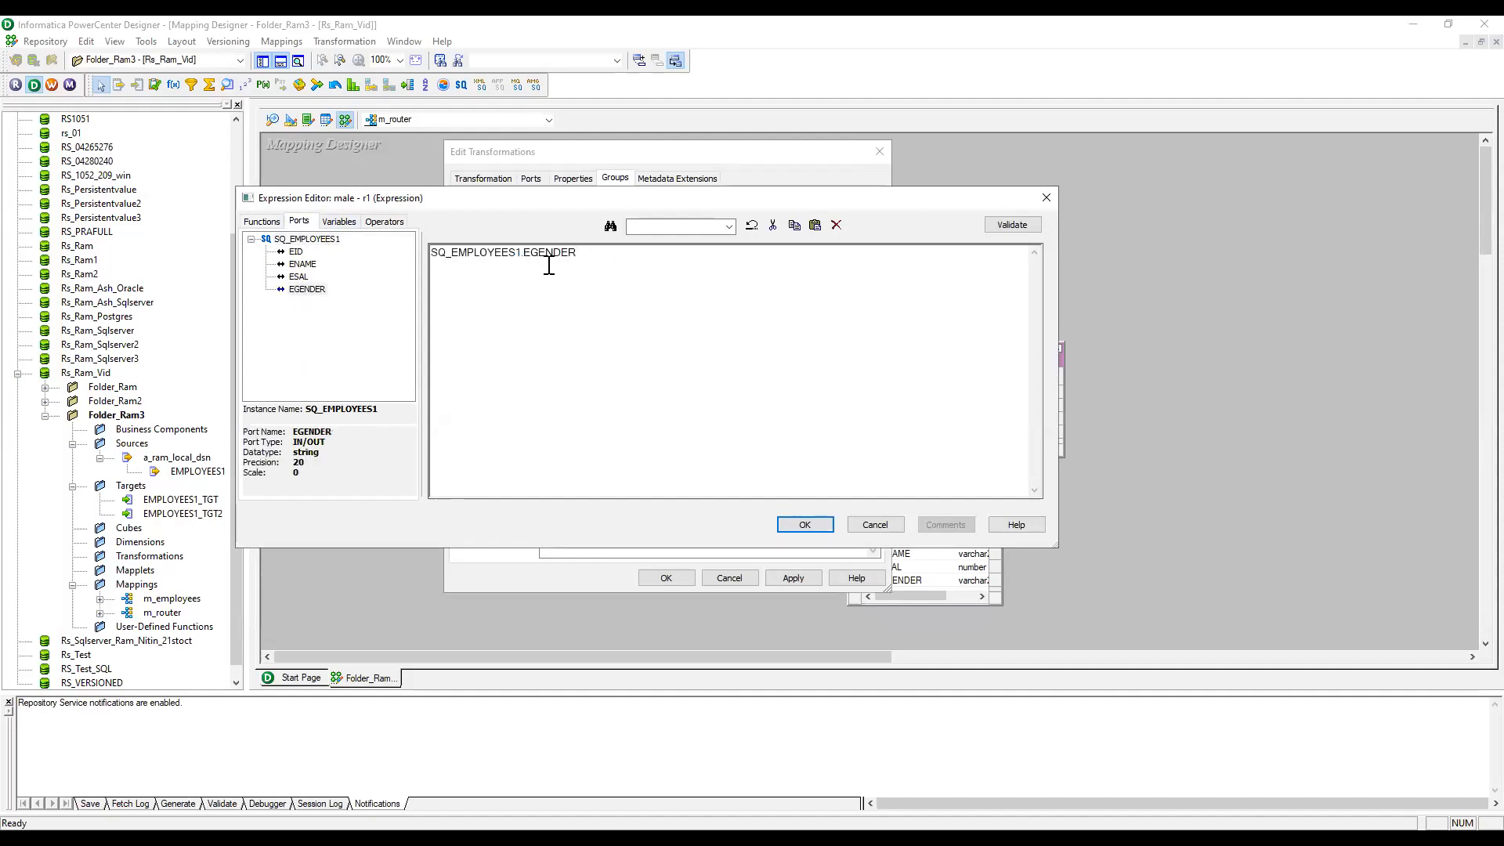
{"action": "left_click_drag", "start_coordinate": [598, 251], "coordinate": [408, 248]}
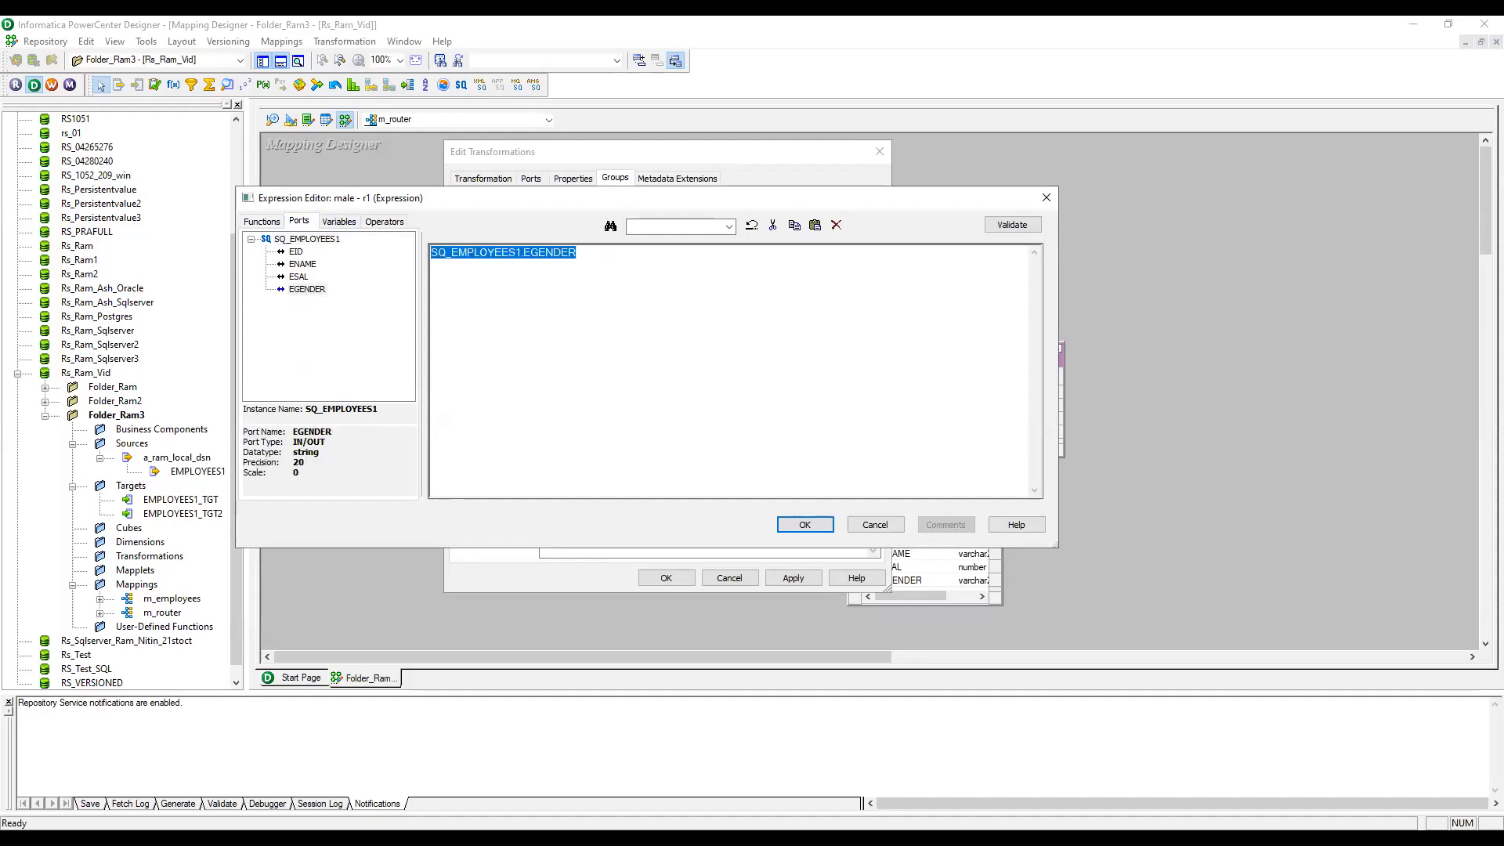
{"action": "type", "text": "egender='male"}
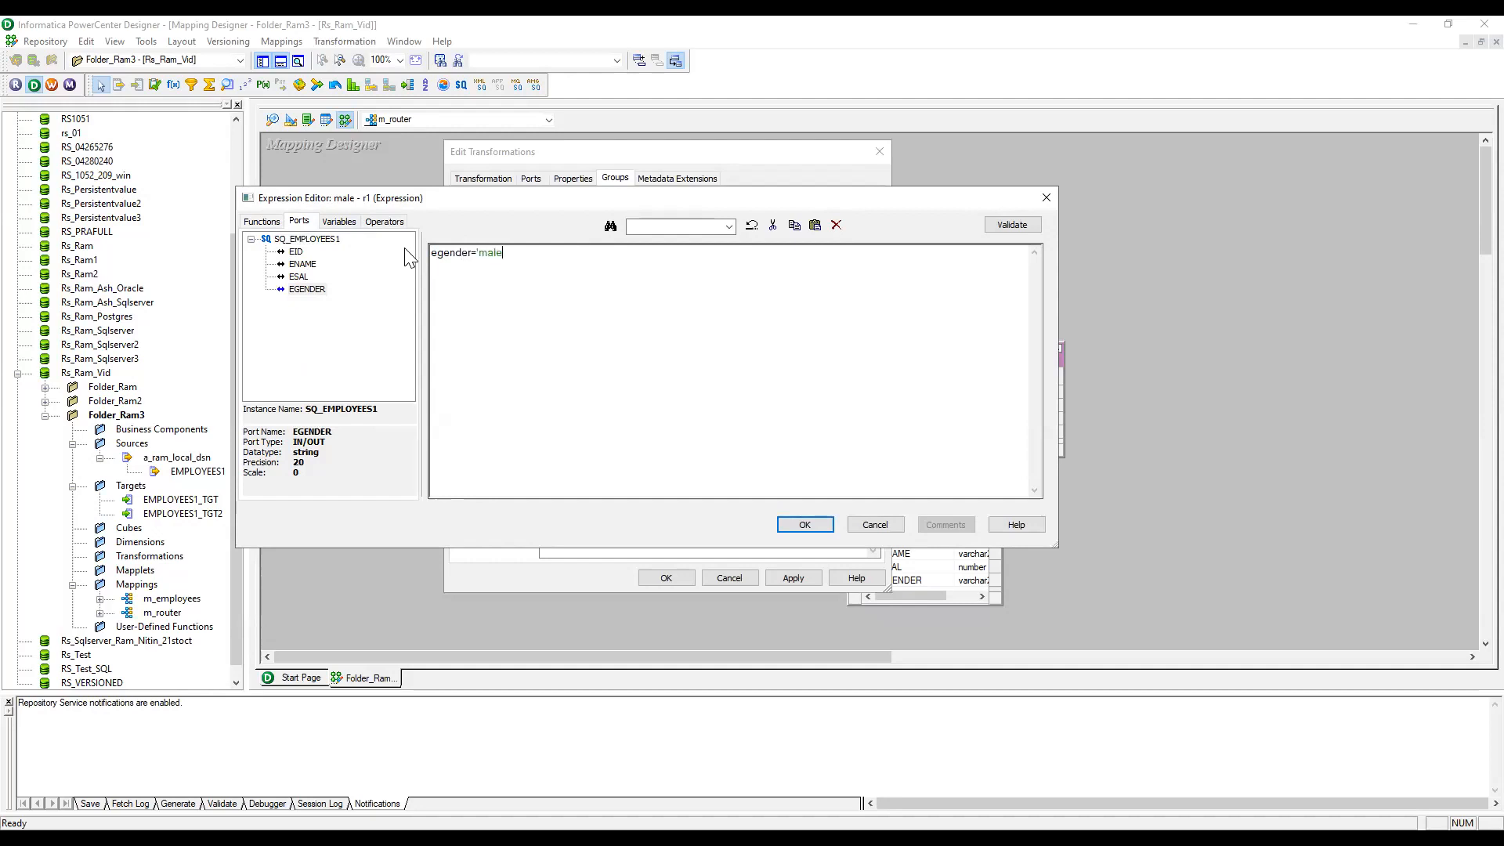
{"action": "left_click", "coordinate": [1015, 225]}
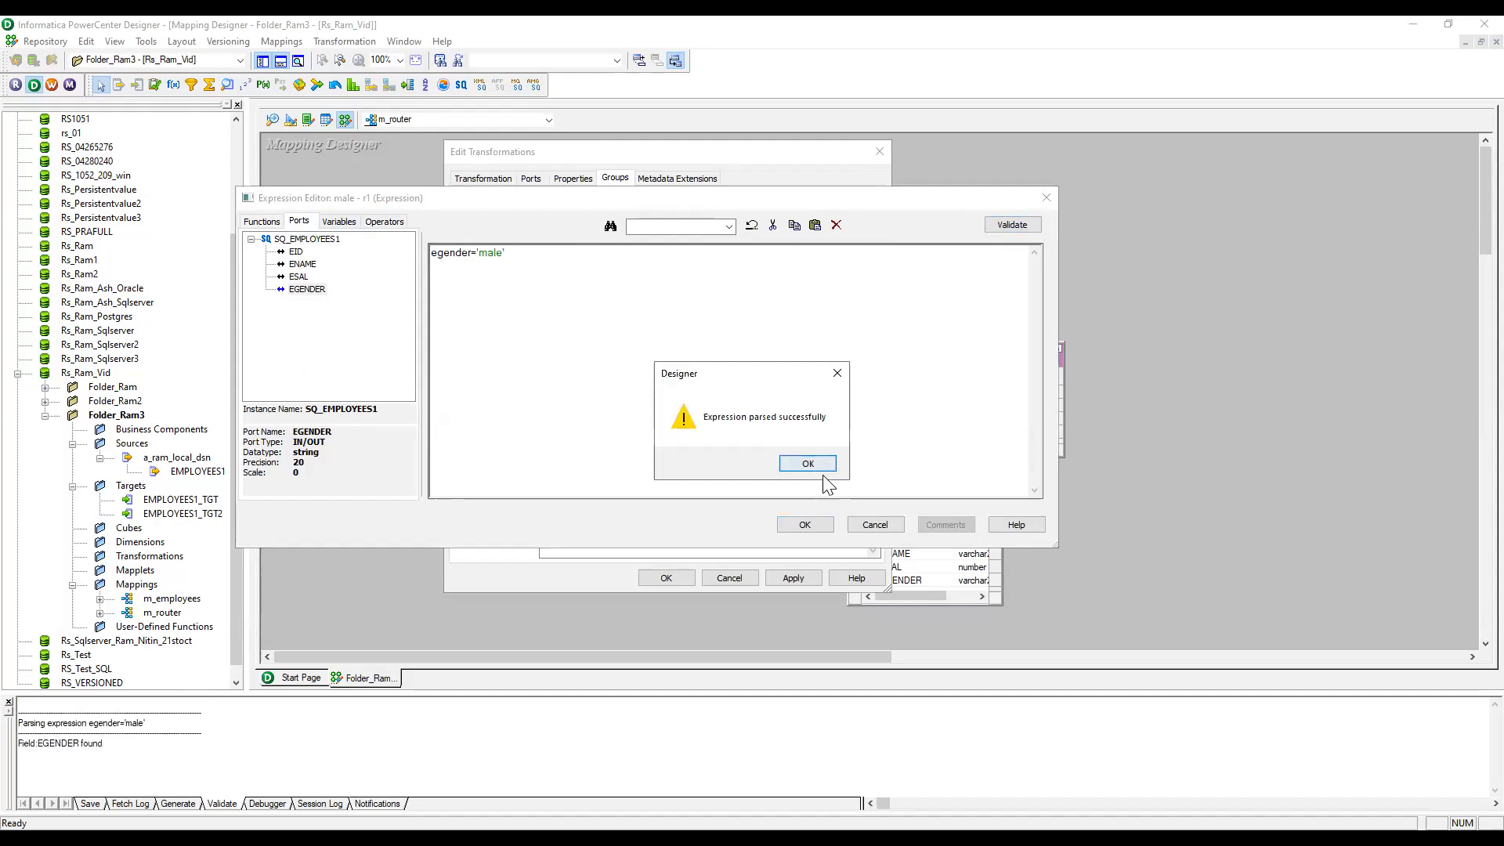
{"action": "left_click", "coordinate": [808, 464]}
{"action": "left_click", "coordinate": [813, 528]}
Step: Add a second router group below the male group and name it female
{"action": "left_click", "coordinate": [532, 252]}
{"action": "left_click", "coordinate": [766, 219]}
{"action": "left_click", "coordinate": [517, 264]}
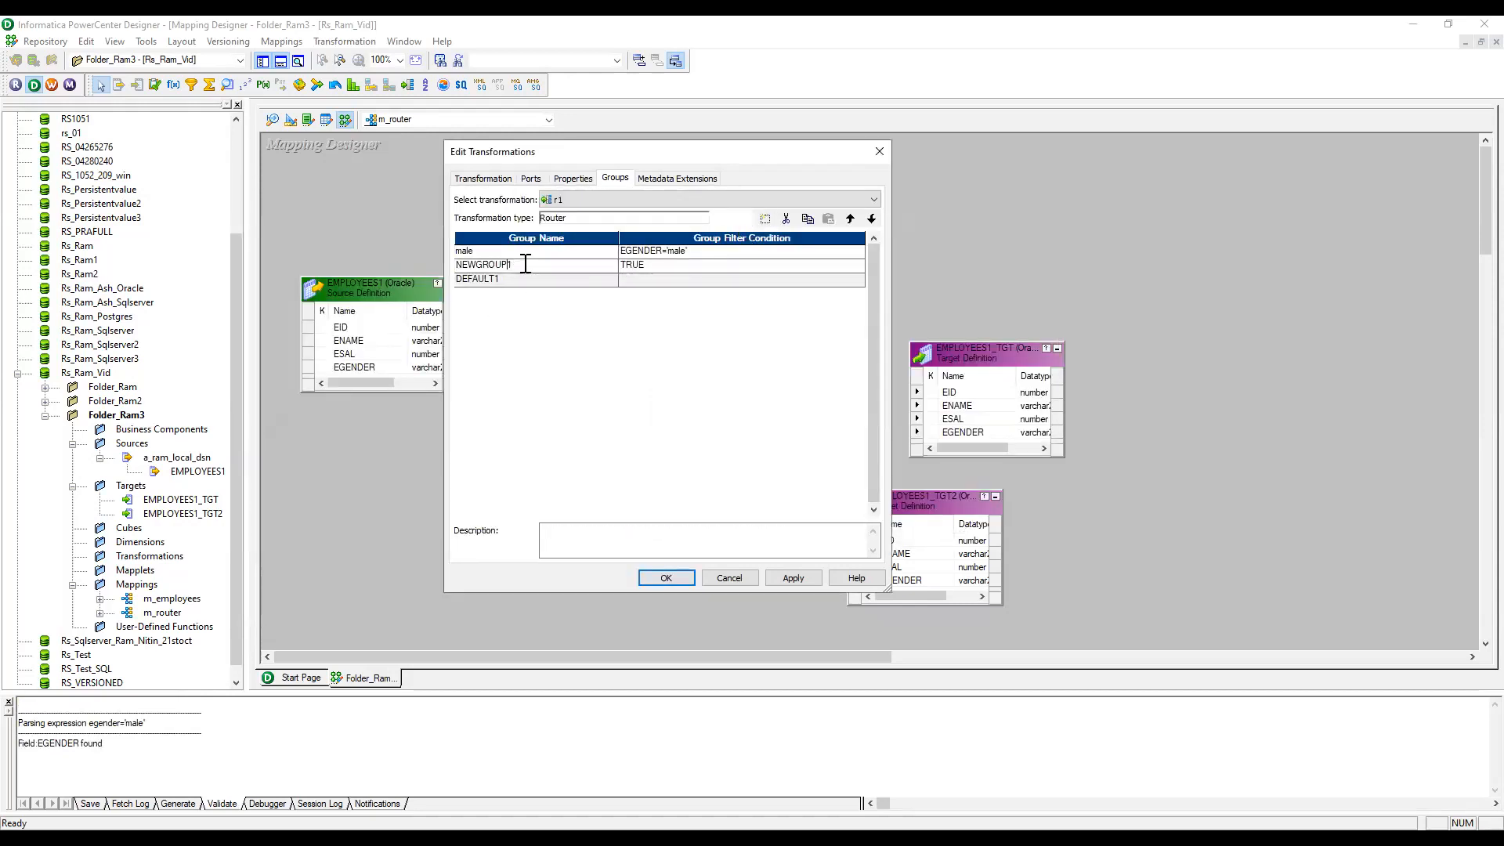
{"action": "type", "text": "female"}
Step: Set the female group's filter condition to egender='female', validate it, and apply the changes to the r1 router
{"action": "left_click", "coordinate": [676, 265]}
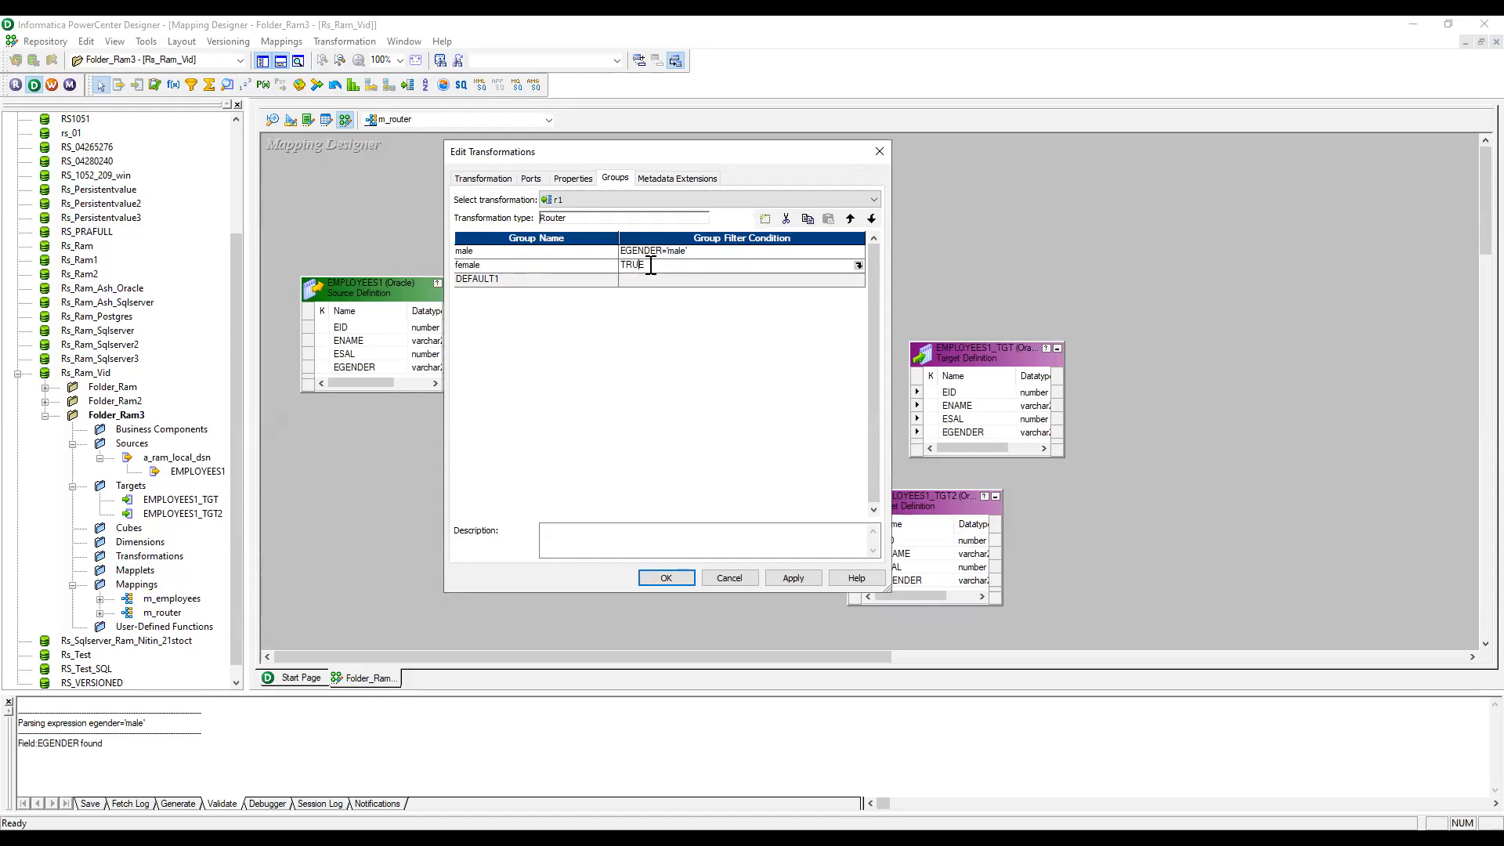
{"action": "left_click", "coordinate": [858, 266]}
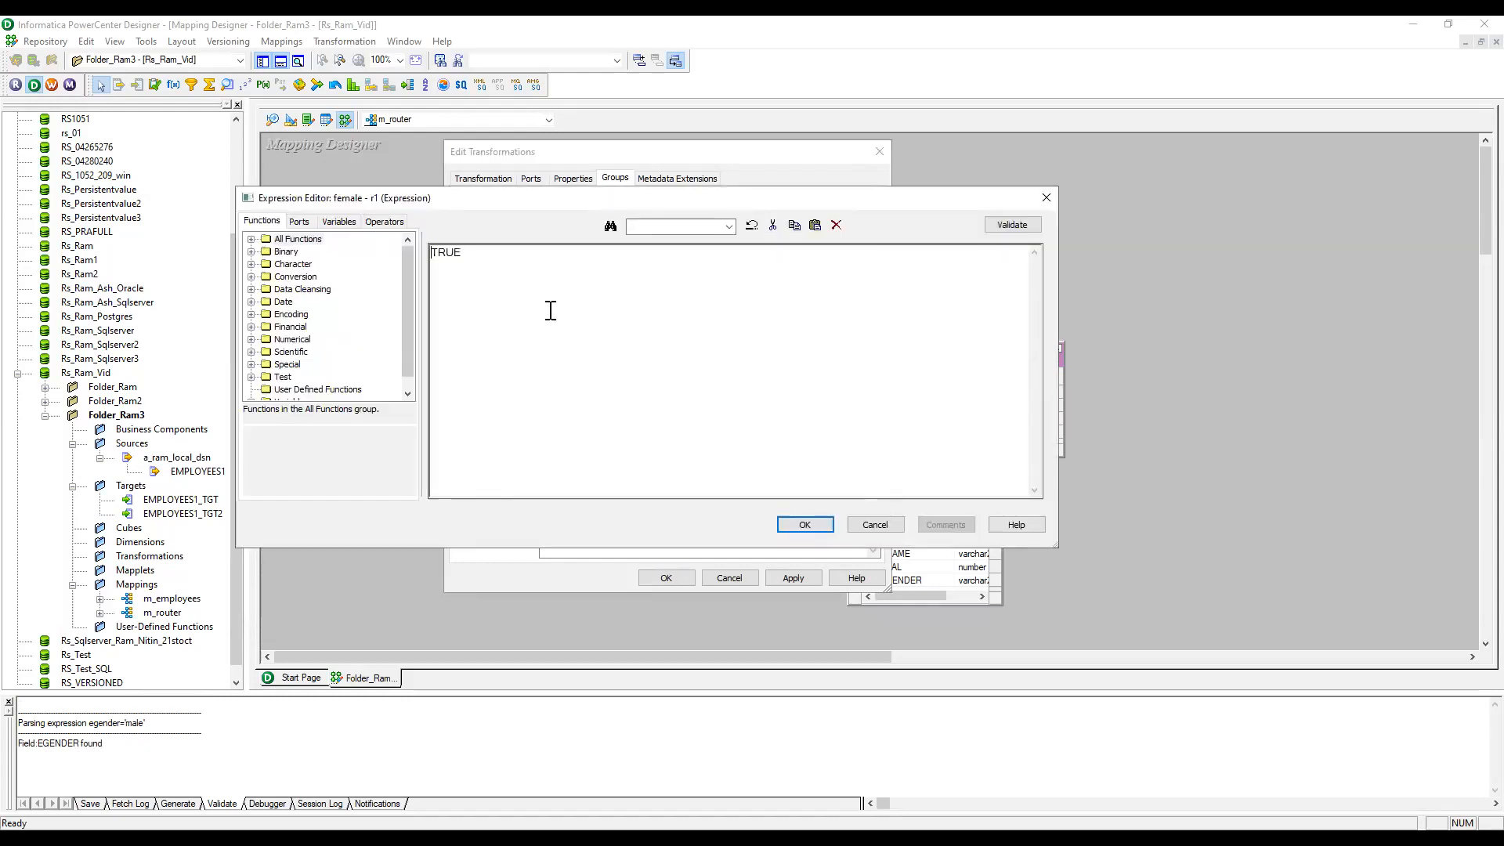
{"action": "left_click_drag", "start_coordinate": [479, 254], "coordinate": [397, 265]}
{"action": "type", "text": "egender='female'"}
{"action": "left_click", "coordinate": [1012, 225]}
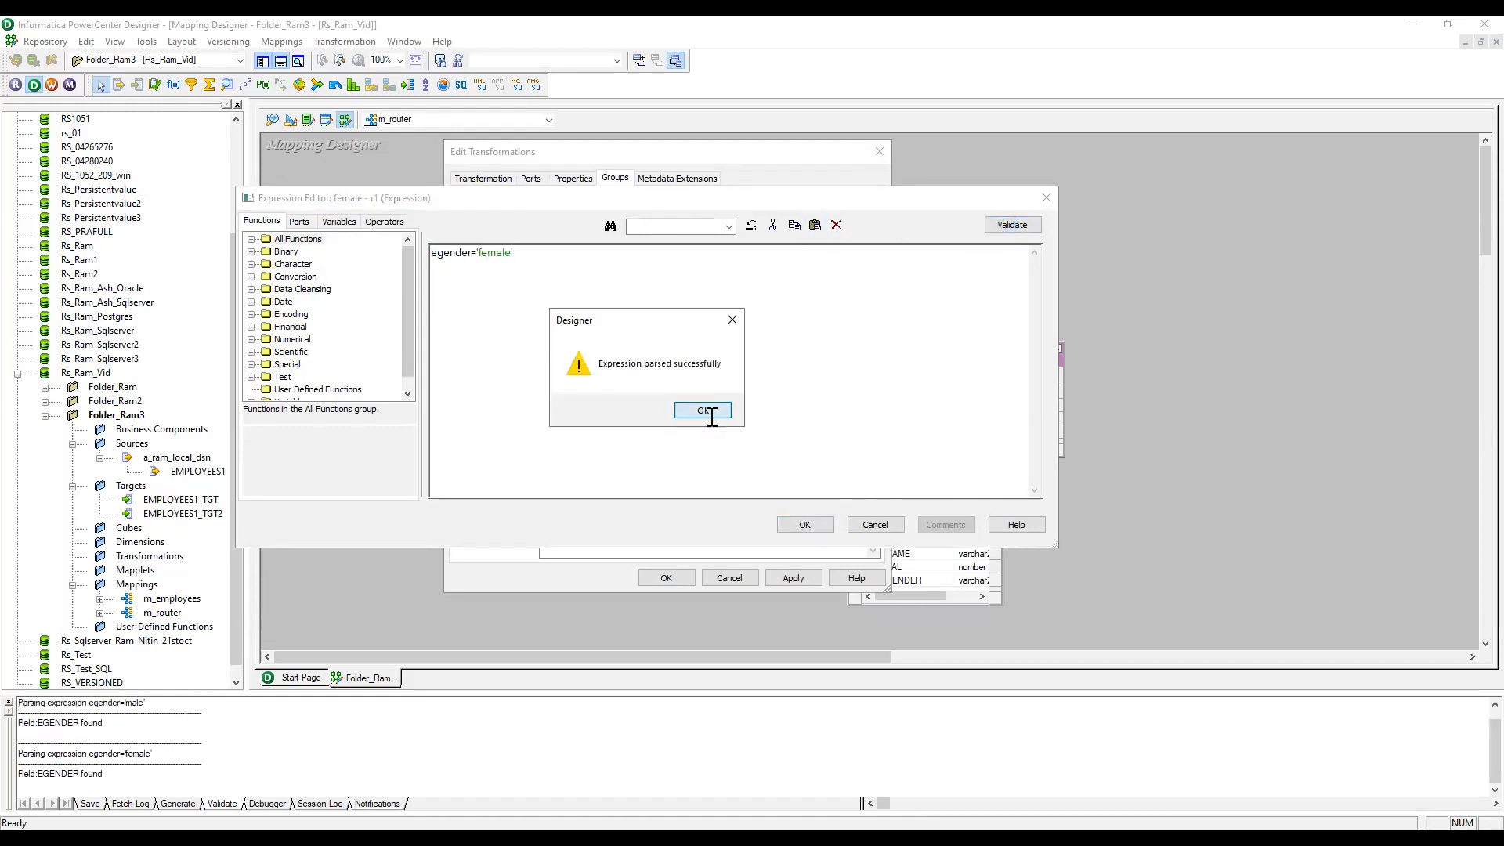
{"action": "key", "text": "Return"}
{"action": "left_click", "coordinate": [824, 523]}
{"action": "left_click", "coordinate": [793, 577]}
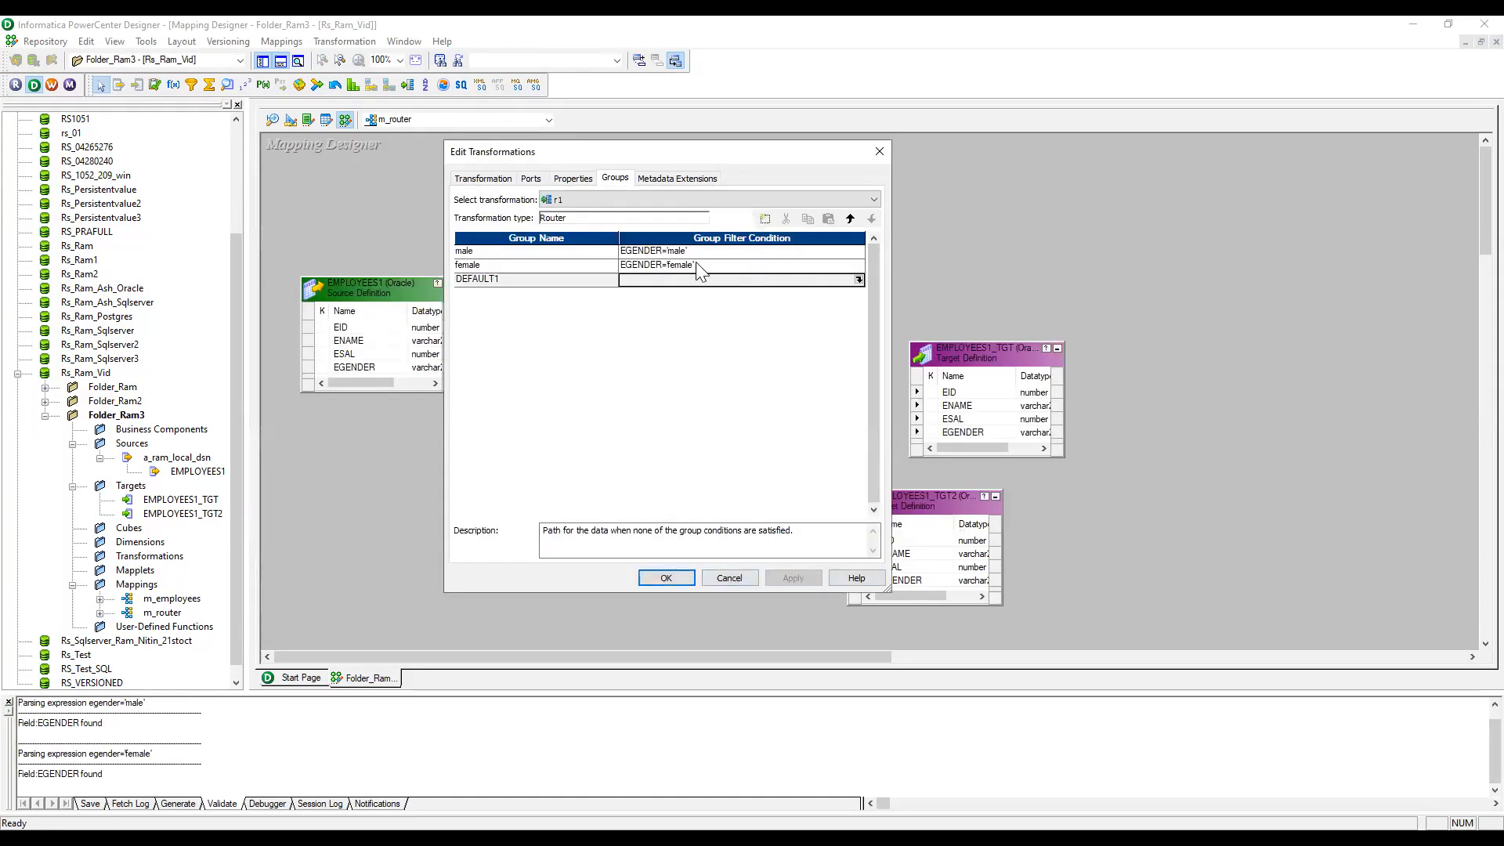
{"action": "left_click", "coordinate": [666, 578]}
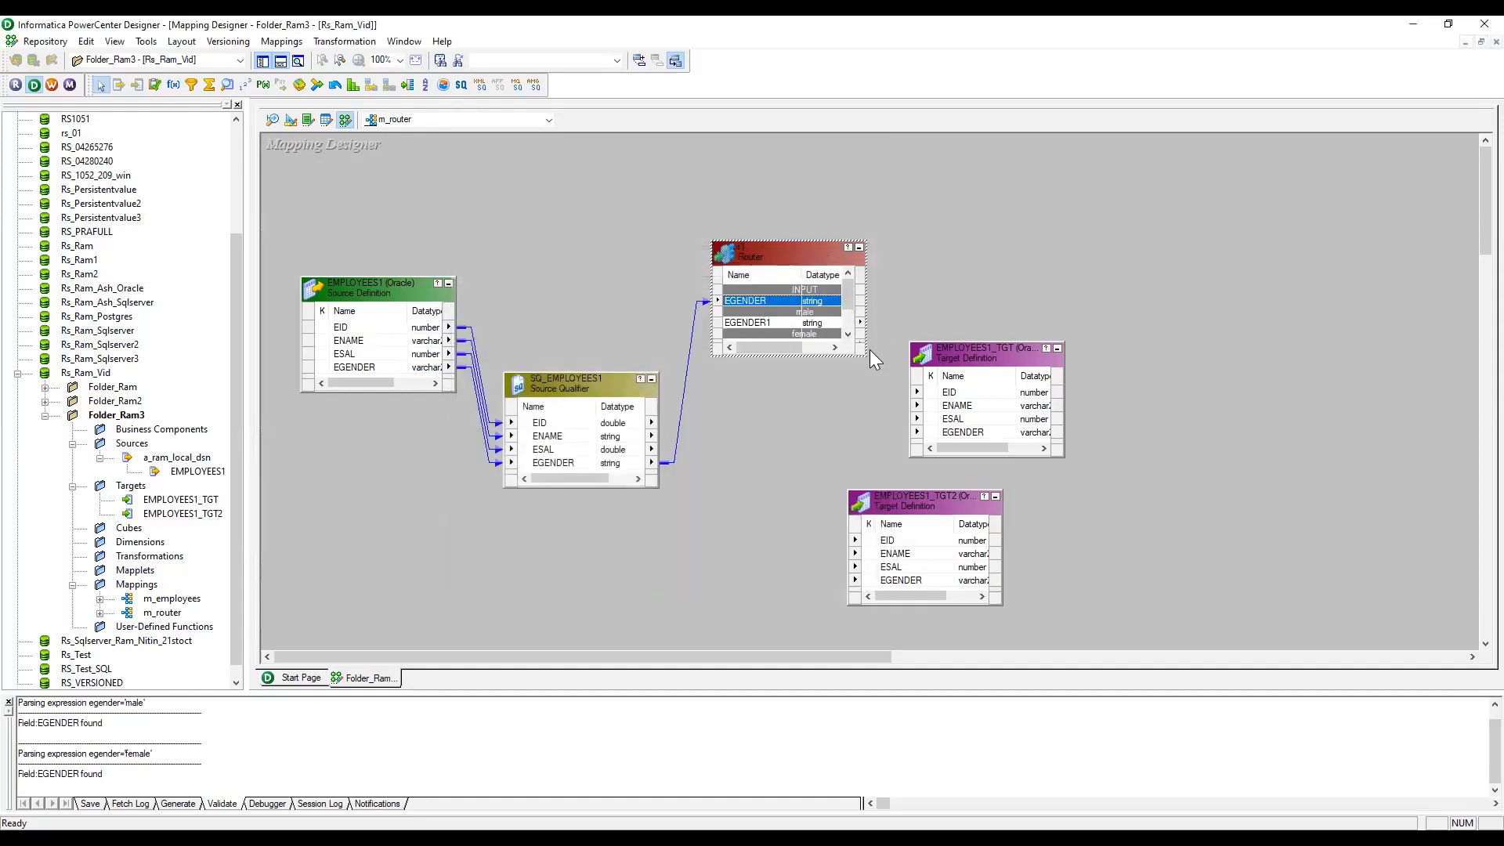
Step: Enlarge the r1 router box until its male, female and default groups fit, and move EMPLOYEES1_TGT farther away from it
{"action": "left_click_drag", "start_coordinate": [865, 359], "coordinate": [881, 415]}
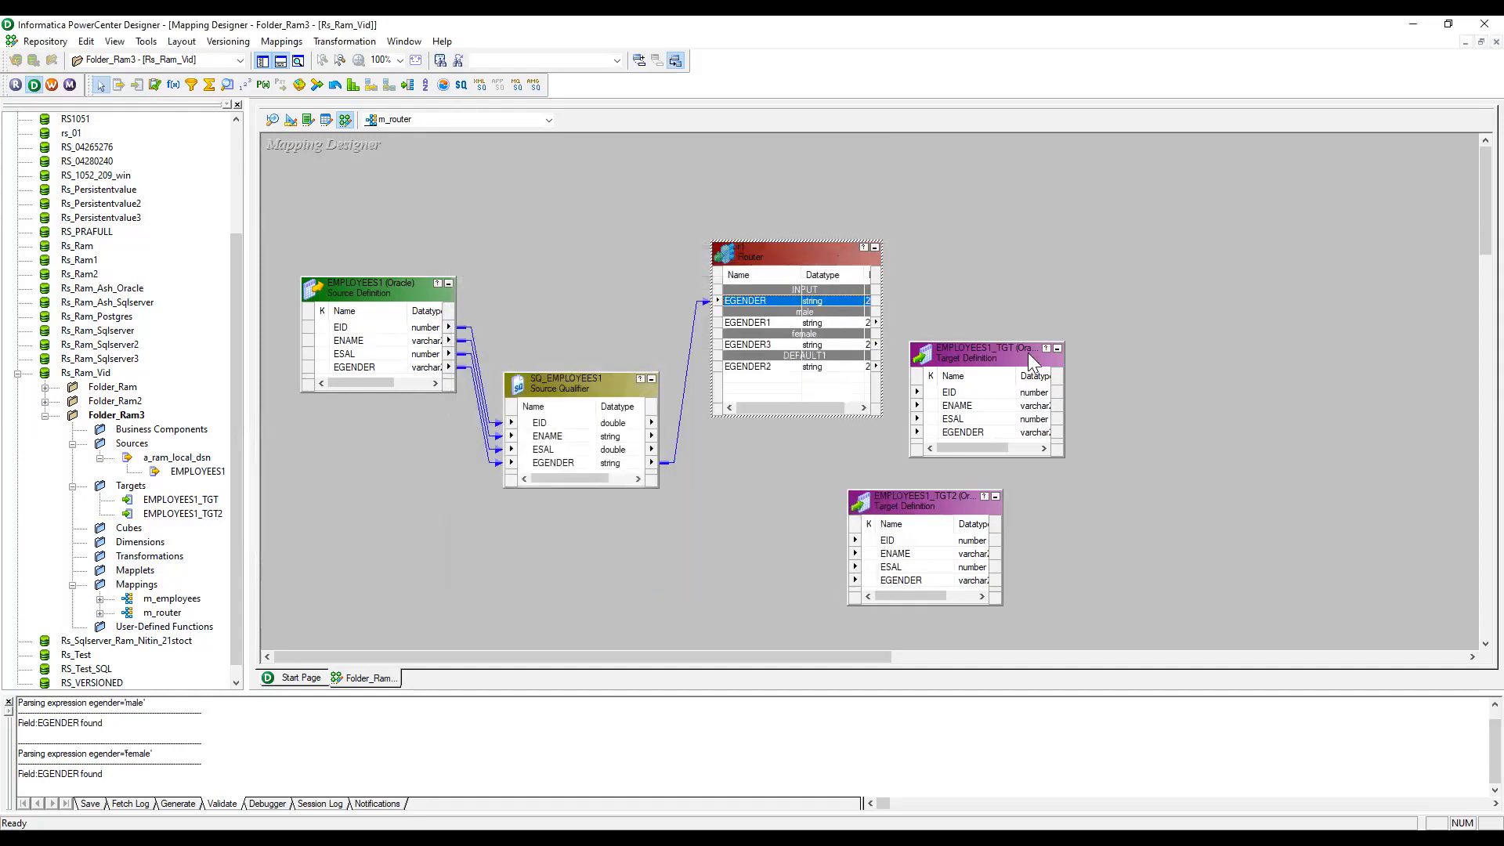
{"action": "left_click_drag", "start_coordinate": [1008, 351], "coordinate": [1148, 250]}
{"action": "left_click", "coordinate": [787, 321]}
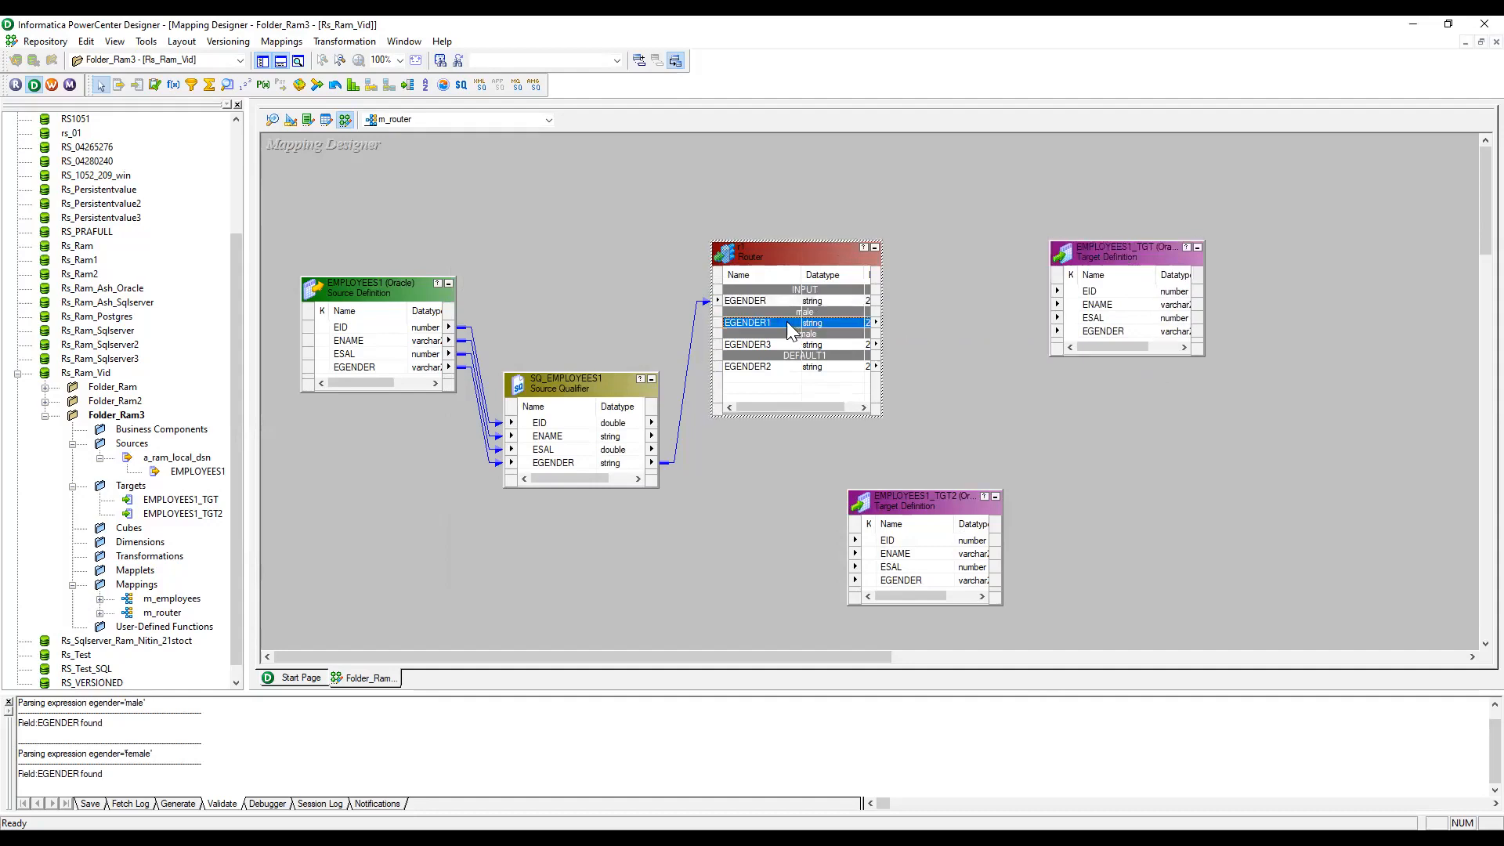
{"action": "left_click", "coordinate": [774, 344]}
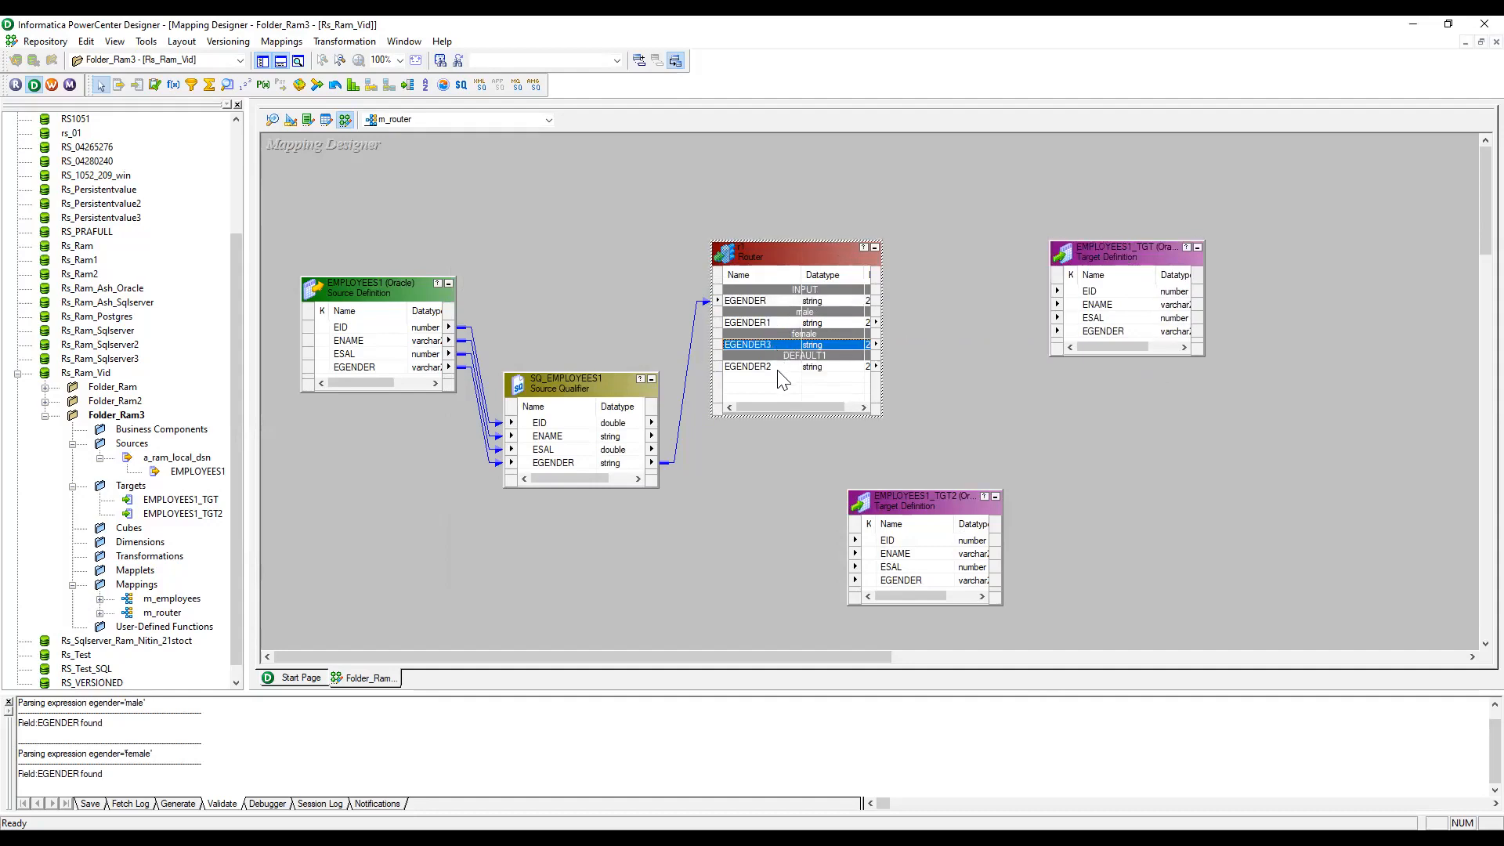
{"action": "left_click", "coordinate": [778, 367]}
Step: Link the male group's EGENDER1 port to EGENDER in EMPLOYEES1_TGT and shift that target slightly down
{"action": "left_click", "coordinate": [764, 321]}
{"action": "mouse_move", "coordinate": [764, 321]}
{"action": "left_mouse_down"}
{"action": "mouse_move", "coordinate": [1037, 289]}
{"action": "mouse_move", "coordinate": [1009, 289]}
{"action": "mouse_move", "coordinate": [1070, 332]}
{"action": "left_mouse_up"}
{"action": "left_click_drag", "start_coordinate": [1097, 256], "coordinate": [1102, 291]}
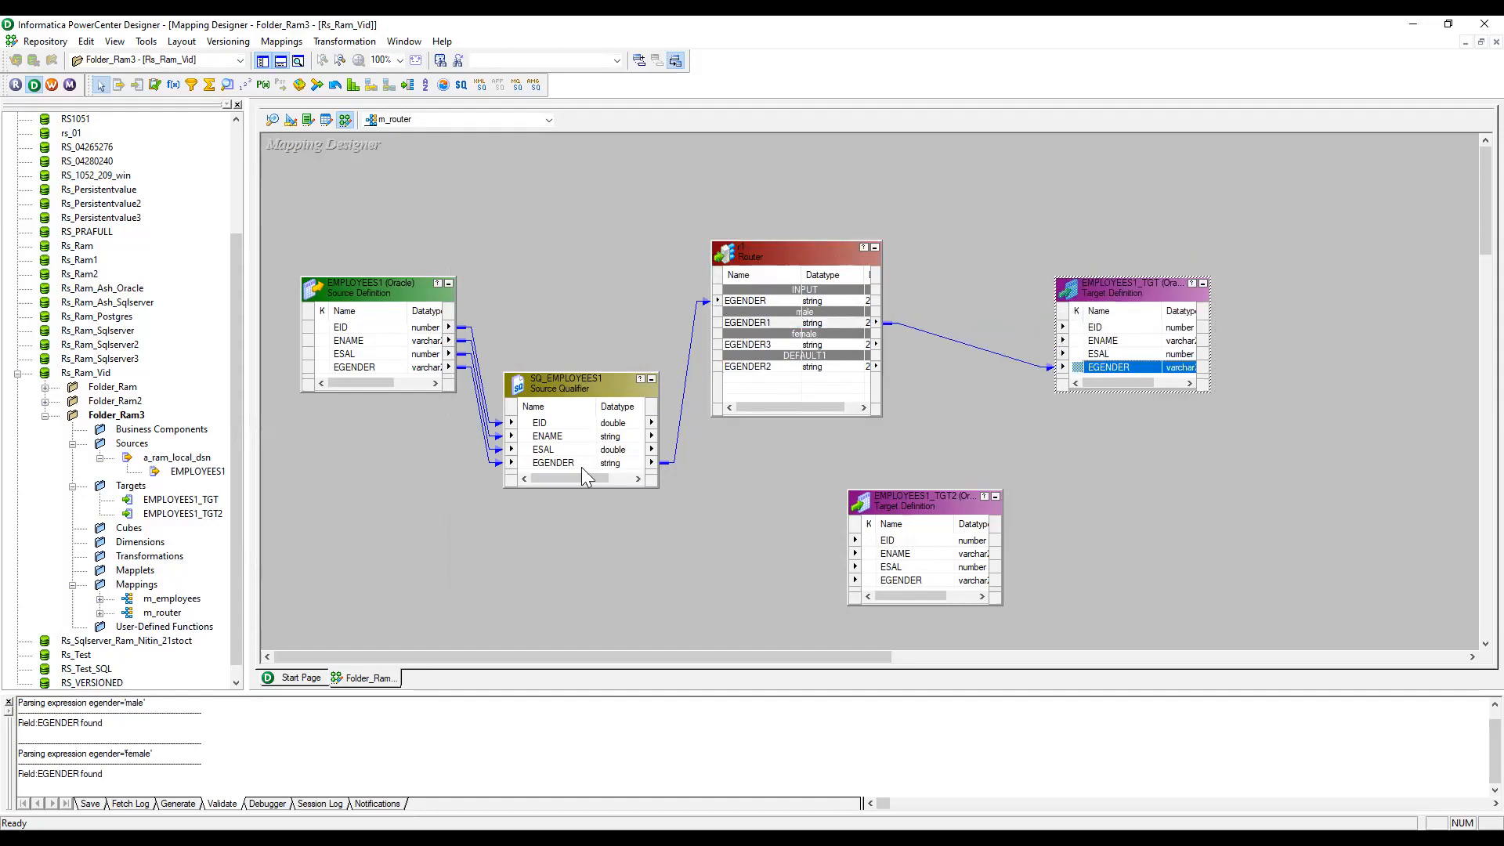
Step: Try to link the EID, ENAME and ESAL ports of SQ_EMPLOYEES1 to the router's input group
{"action": "left_click", "coordinate": [543, 423]}
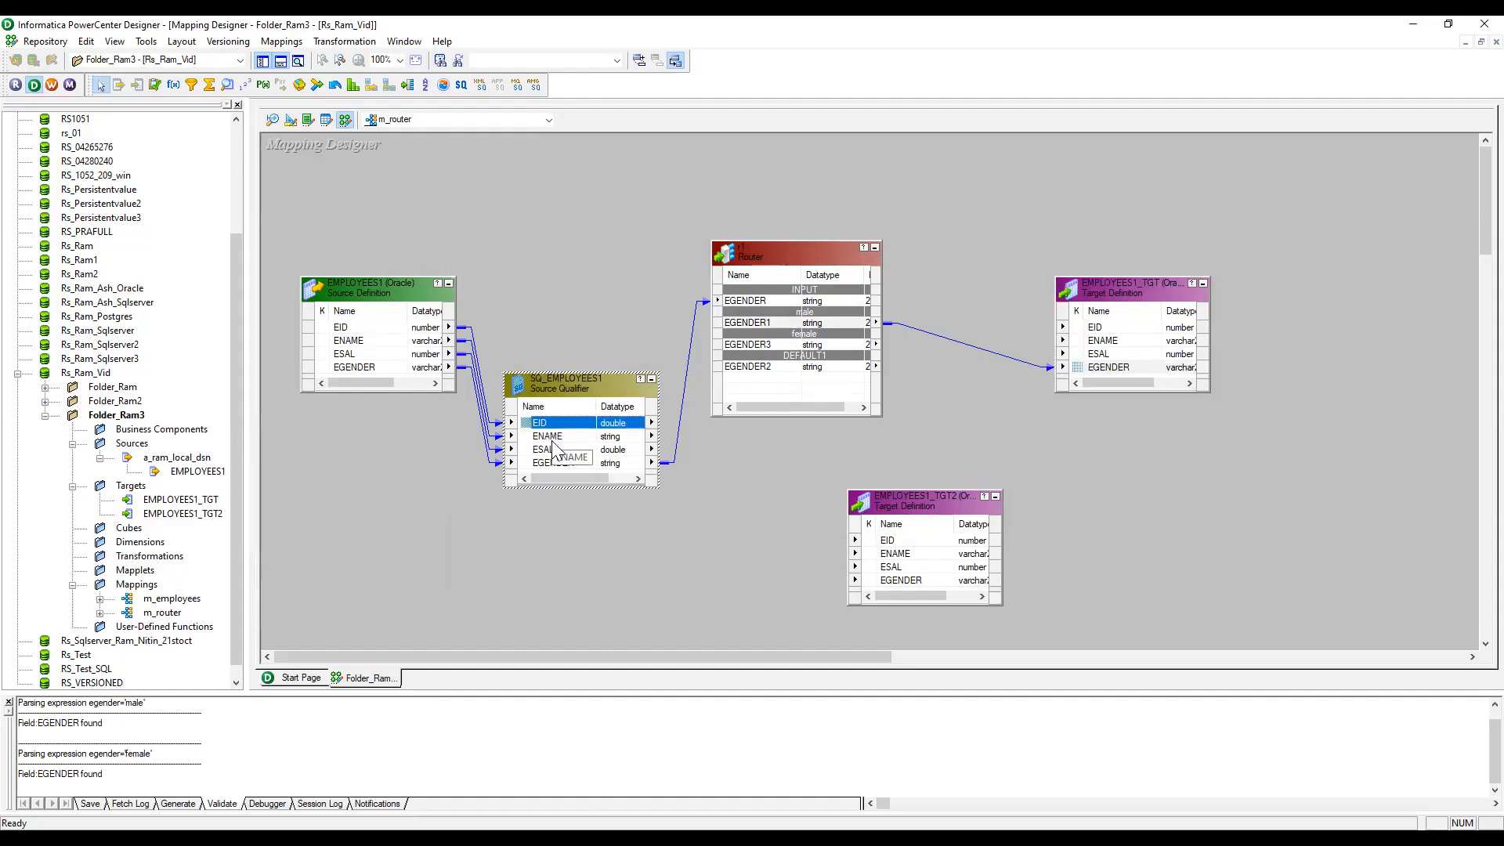
{"action": "left_click", "coordinate": [549, 438]}
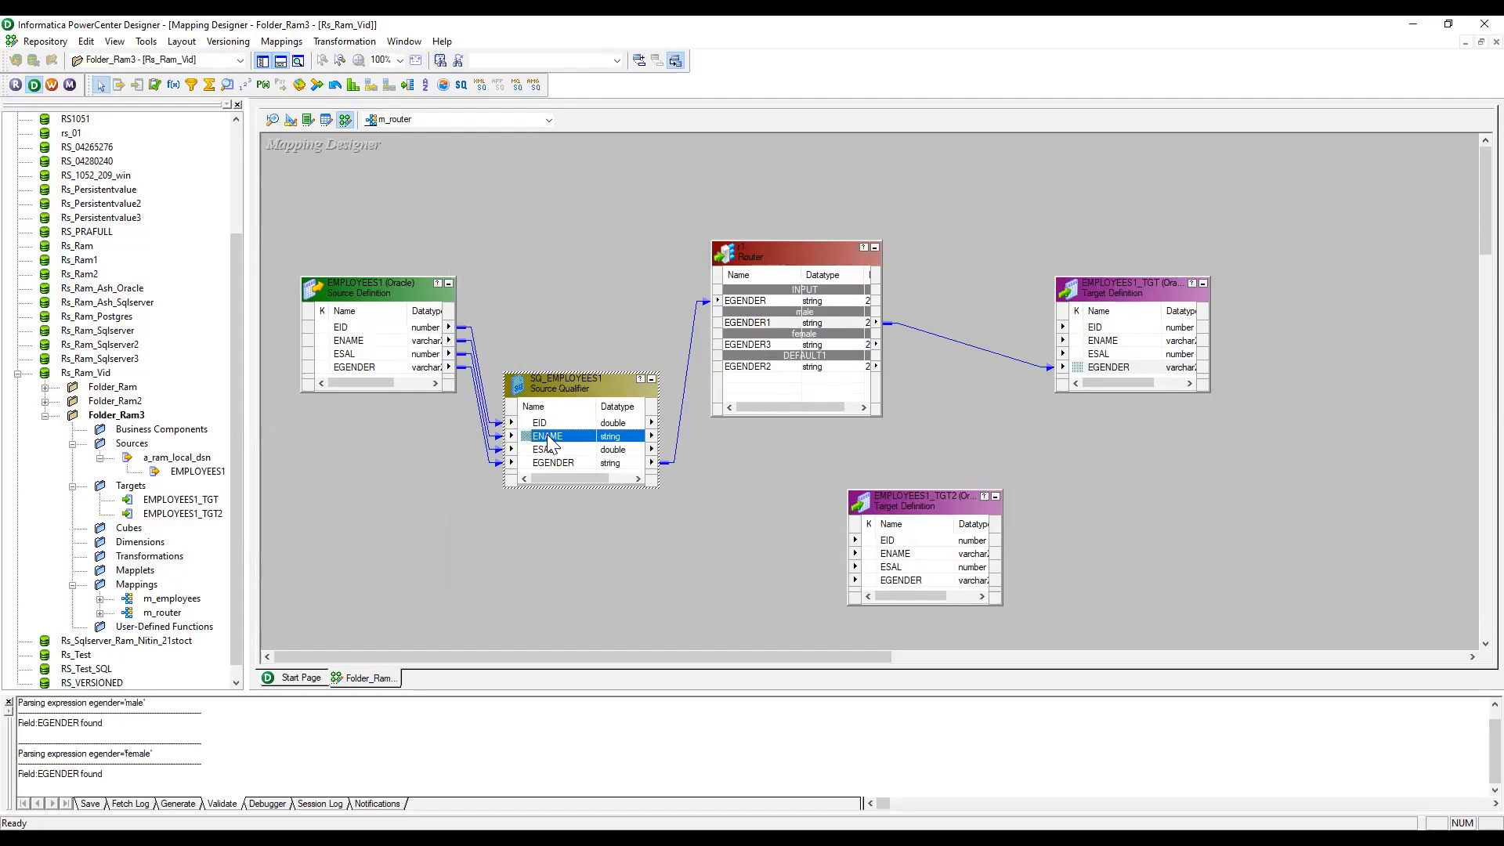
{"action": "left_click", "coordinate": [546, 424]}
{"action": "key", "text": "shift+Down"}
{"action": "key", "text": "shift+Down"}
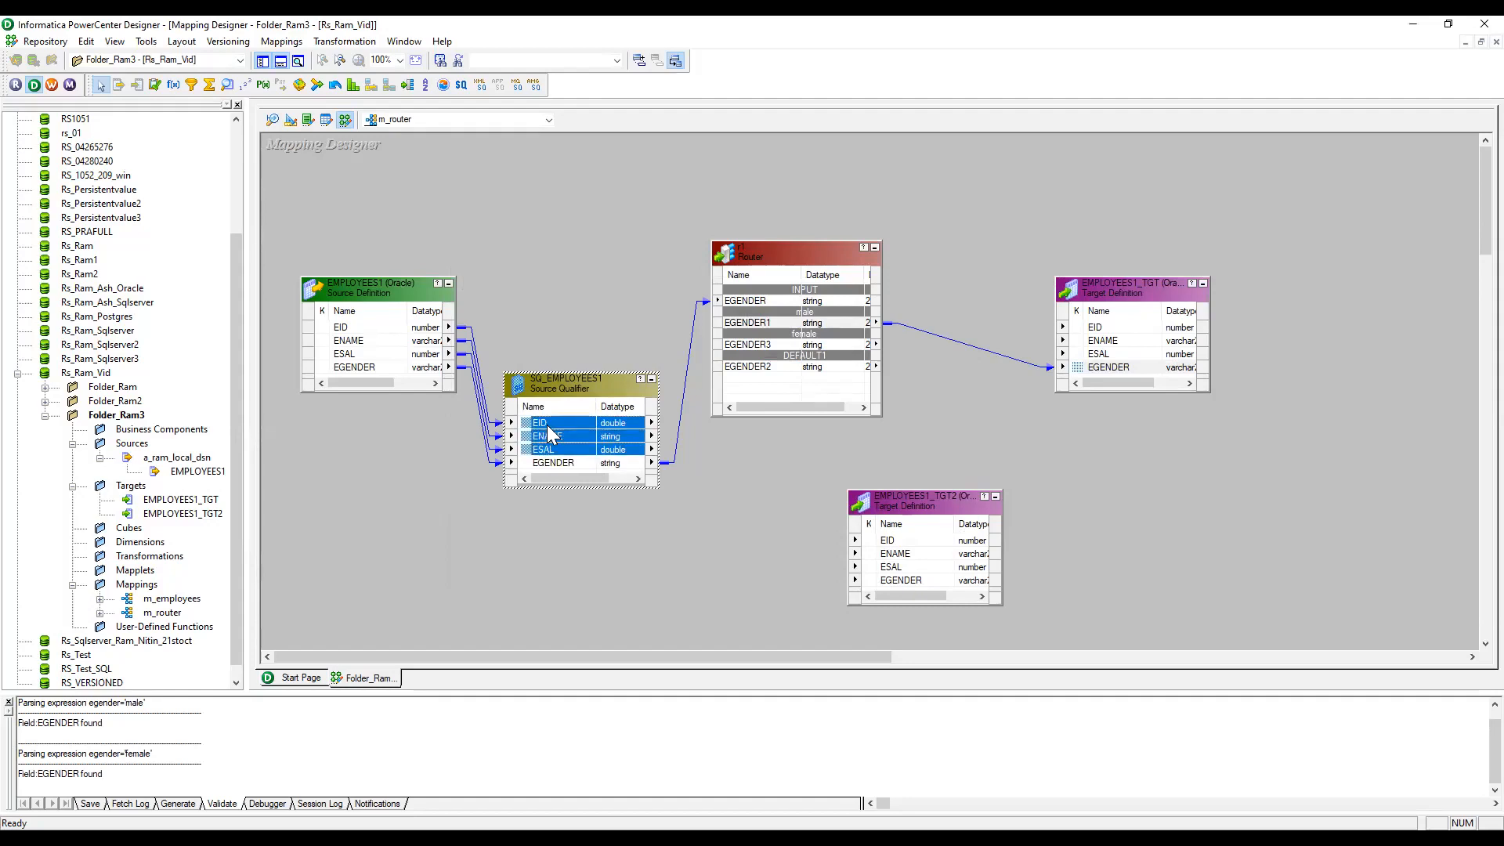
{"action": "left_click_drag", "start_coordinate": [553, 431], "coordinate": [843, 277]}
{"action": "left_click", "coordinate": [865, 465]}
{"action": "left_click", "coordinate": [558, 434]}
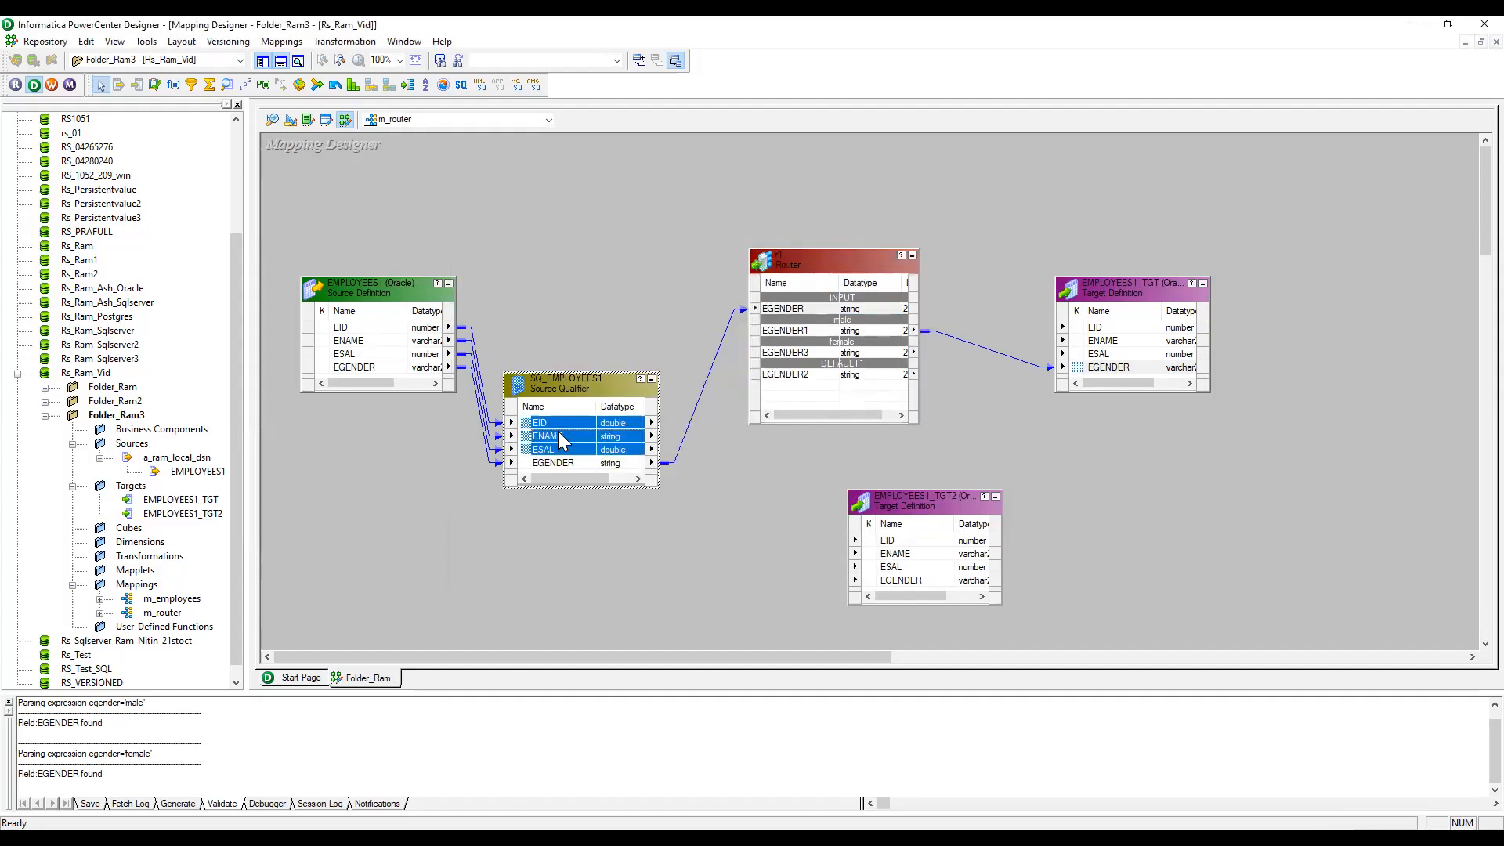
{"action": "left_click_drag", "start_coordinate": [557, 431], "coordinate": [841, 305]}
{"action": "left_click", "coordinate": [830, 308]}
{"action": "left_click_drag", "start_coordinate": [581, 432], "coordinate": [828, 292]}
Step: Edit the r1 router and add three new input ports below EGENDER
{"action": "double_click", "coordinate": [816, 258]}
{"action": "left_click", "coordinate": [541, 263]}
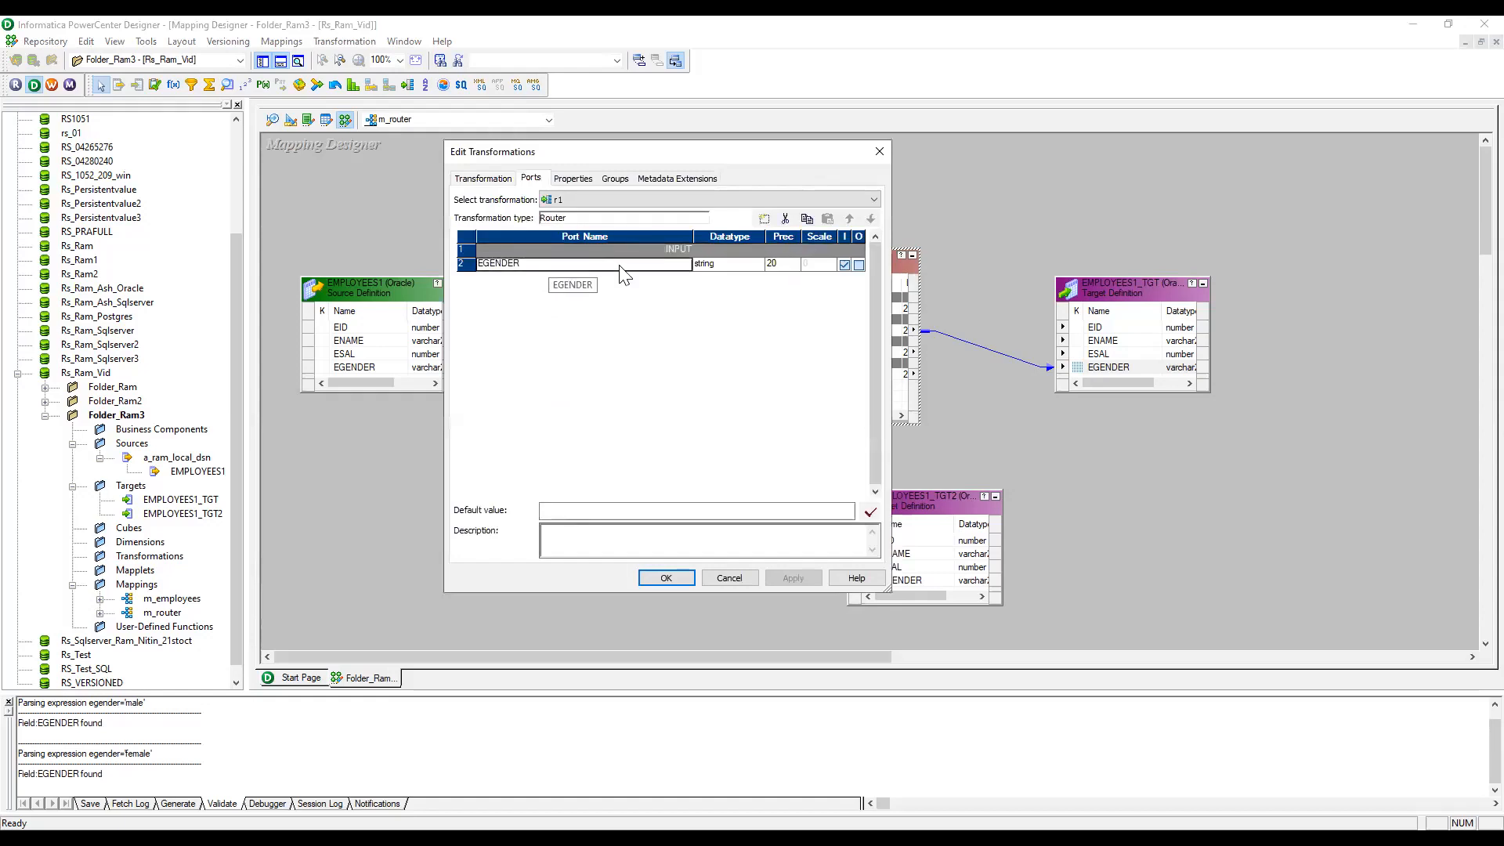
{"action": "left_click", "coordinate": [764, 219]}
{"action": "left_click", "coordinate": [764, 219]}
{"action": "left_click", "coordinate": [764, 219]}
Step: Name the three new router ports EID, ENAME and ESAL, and apply the changes to r1
{"action": "left_click", "coordinate": [468, 278]}
{"action": "type", "text": "EID"}
{"action": "left_click", "coordinate": [468, 291]}
{"action": "type", "text": "ENAME"}
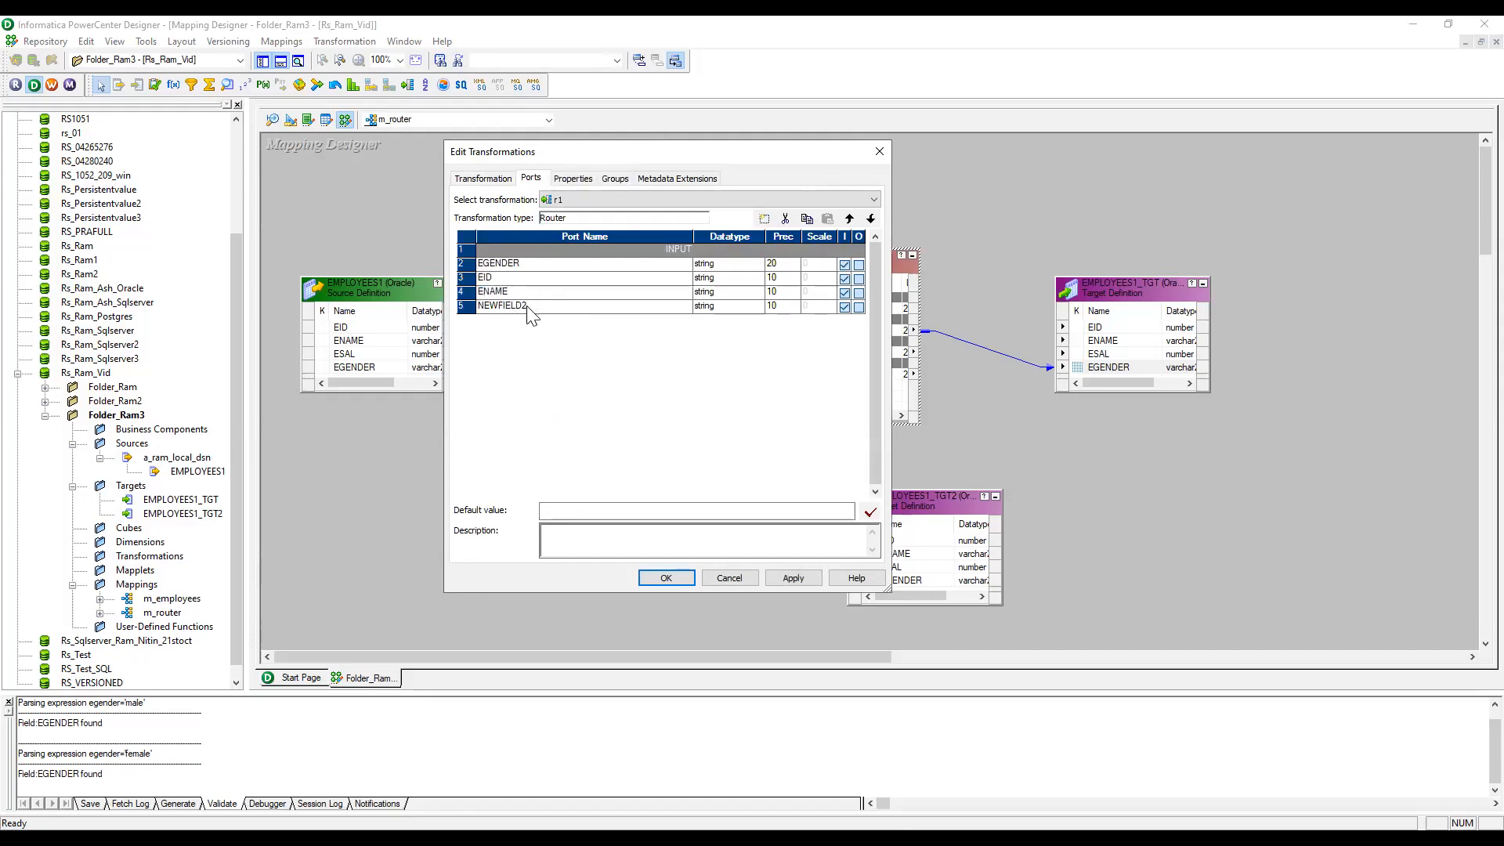
{"action": "left_click", "coordinate": [547, 307]}
{"action": "type", "text": "ESAL"}
{"action": "left_click", "coordinate": [798, 577]}
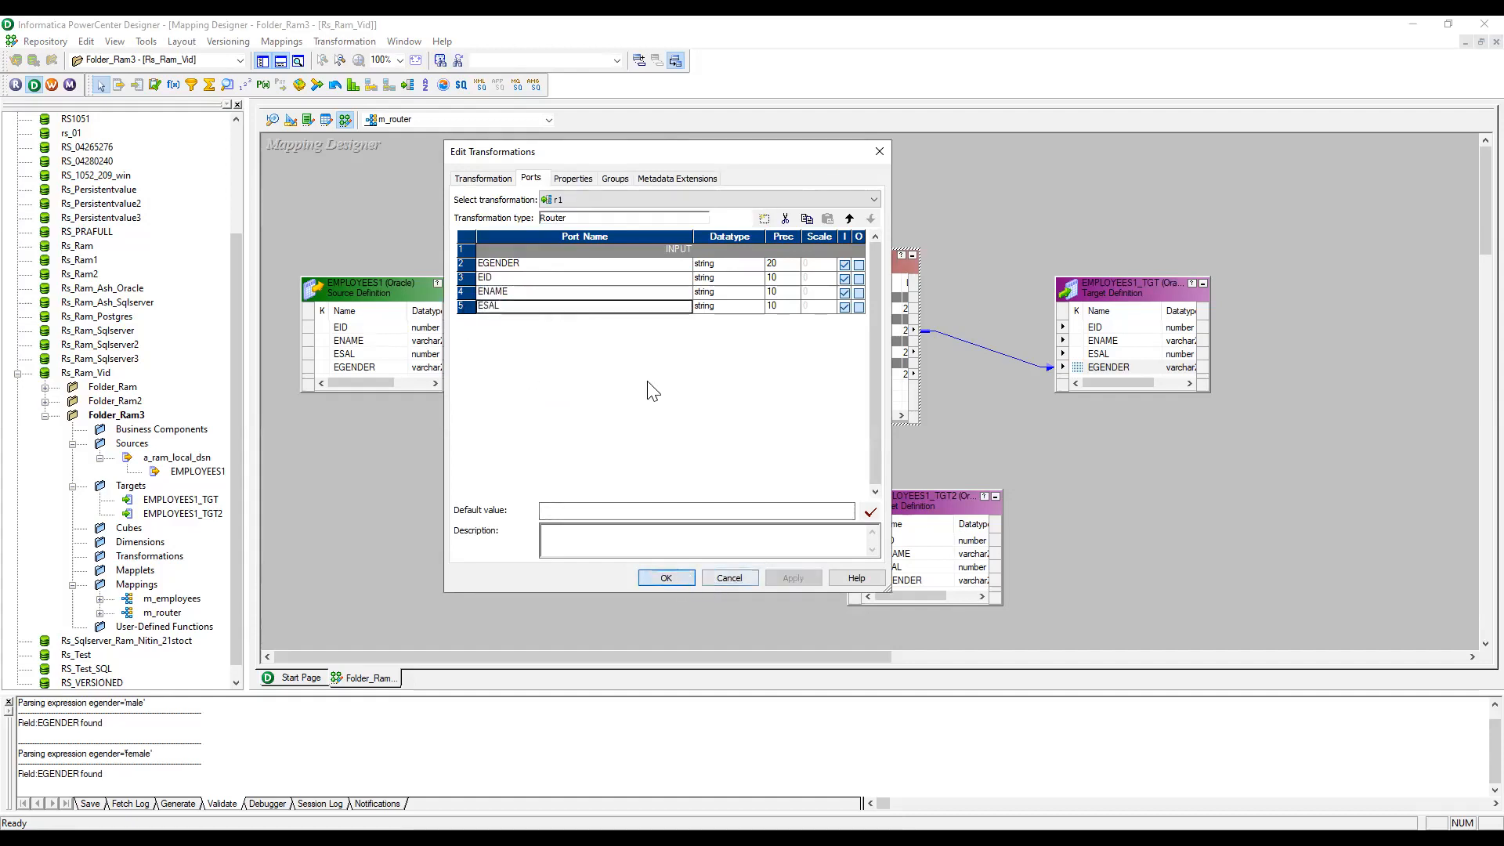
{"action": "left_click", "coordinate": [691, 579]}
Step: Link EID, ENAME and ESAL from SQ_EMPLOYEES1 to the matching input ports of the router
{"action": "left_click_drag", "start_coordinate": [549, 450], "coordinate": [813, 404]}
{"action": "scroll", "coordinate": [821, 394], "scroll_direction": "down", "scroll_amount": 1}
{"action": "scroll", "coordinate": [817, 385], "scroll_direction": "down", "scroll_amount": 1}
{"action": "scroll", "coordinate": [884, 364], "scroll_direction": "up", "scroll_amount": 1}
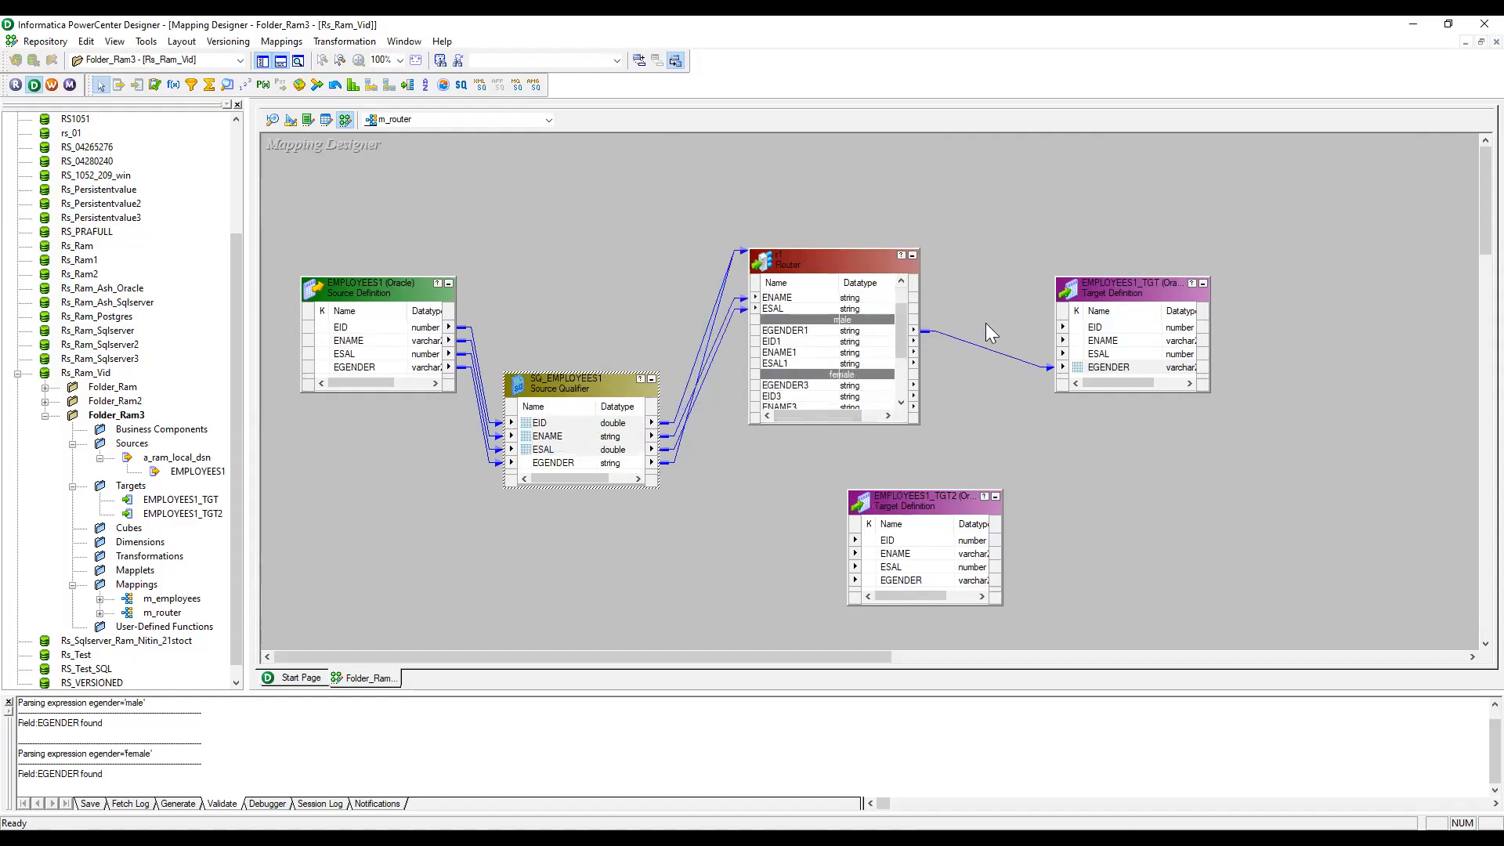
Step: Link the male group's EID1, ENAME1 and ESAL1 ports to EID, ENAME and ESAL in EMPLOYEES1_TGT
{"action": "left_click", "coordinate": [794, 343]}
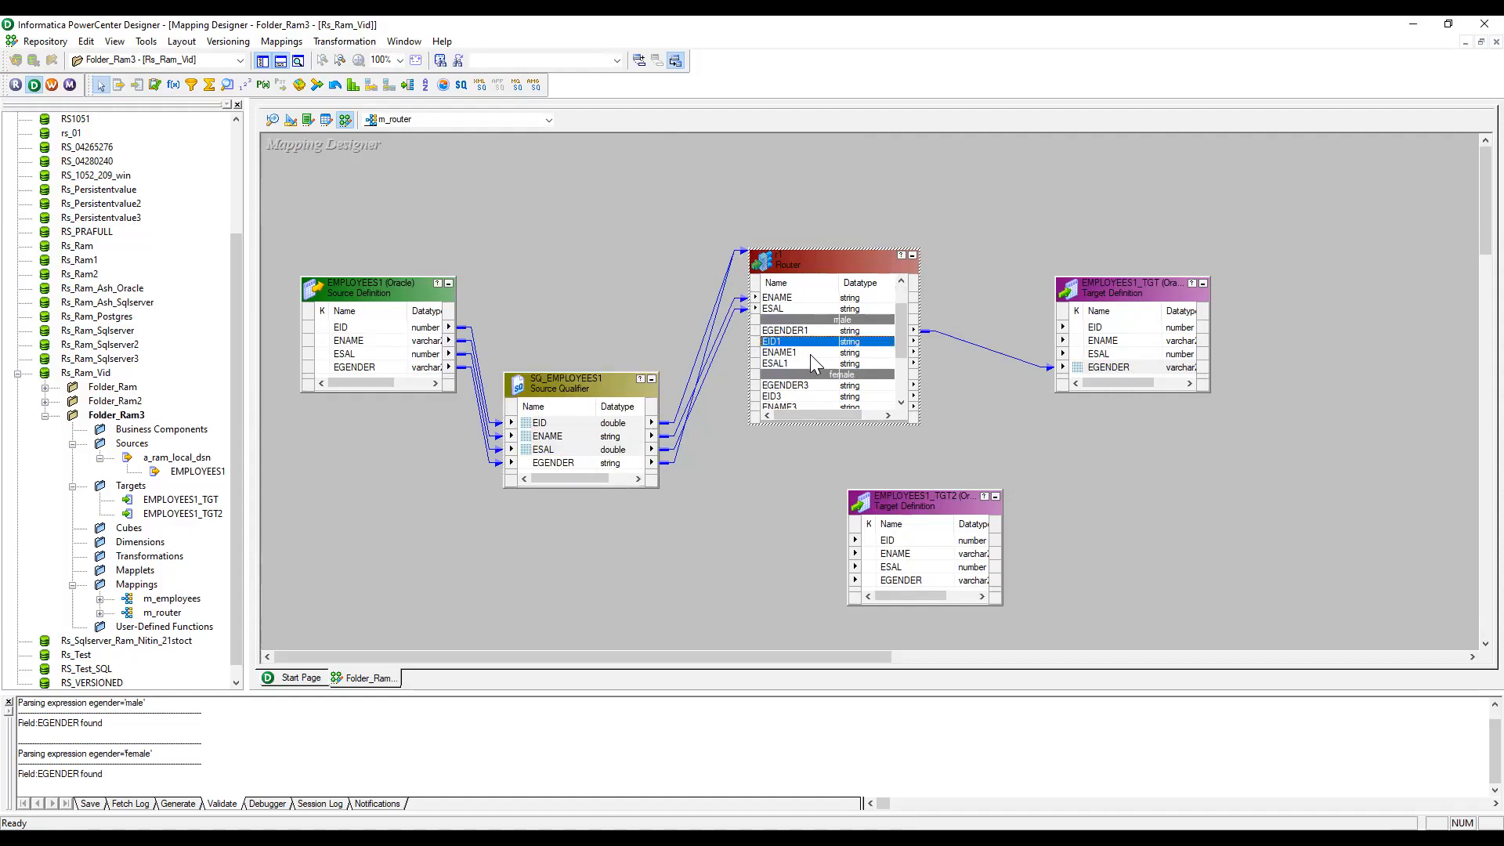
{"action": "left_click", "coordinate": [795, 362], "text": "shift"}
{"action": "left_click_drag", "start_coordinate": [820, 346], "coordinate": [1112, 329]}
Step: Place EMPLOYEES1_TGT2 just below EMPLOYEES1_TGT and link the female group's EGENDER3 port to its EGENDER
{"action": "scroll", "coordinate": [809, 362], "scroll_direction": "down", "scroll_amount": 2}
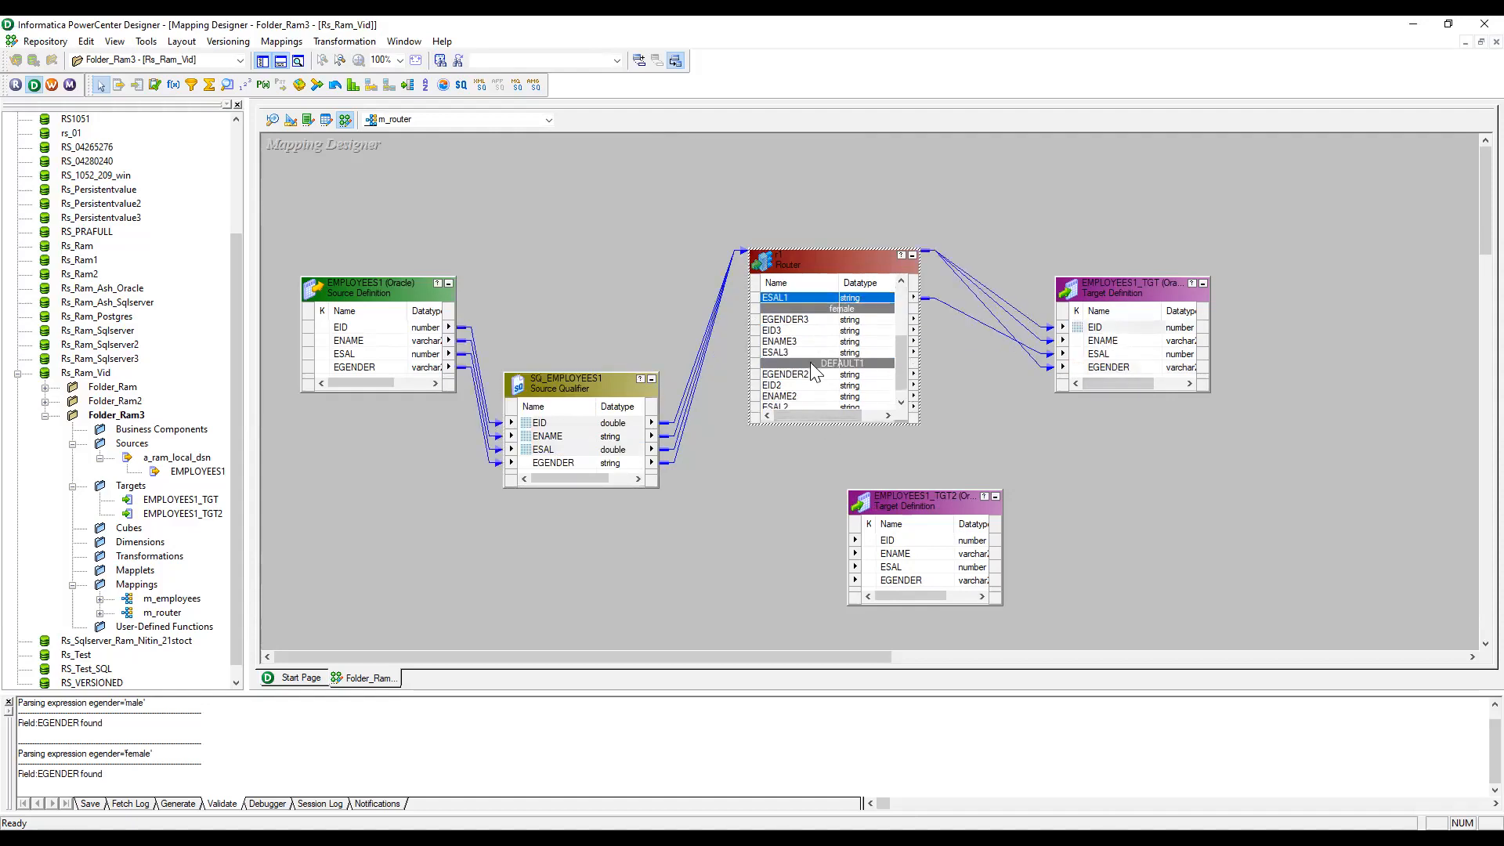
{"action": "left_click_drag", "start_coordinate": [947, 510], "coordinate": [1147, 431]}
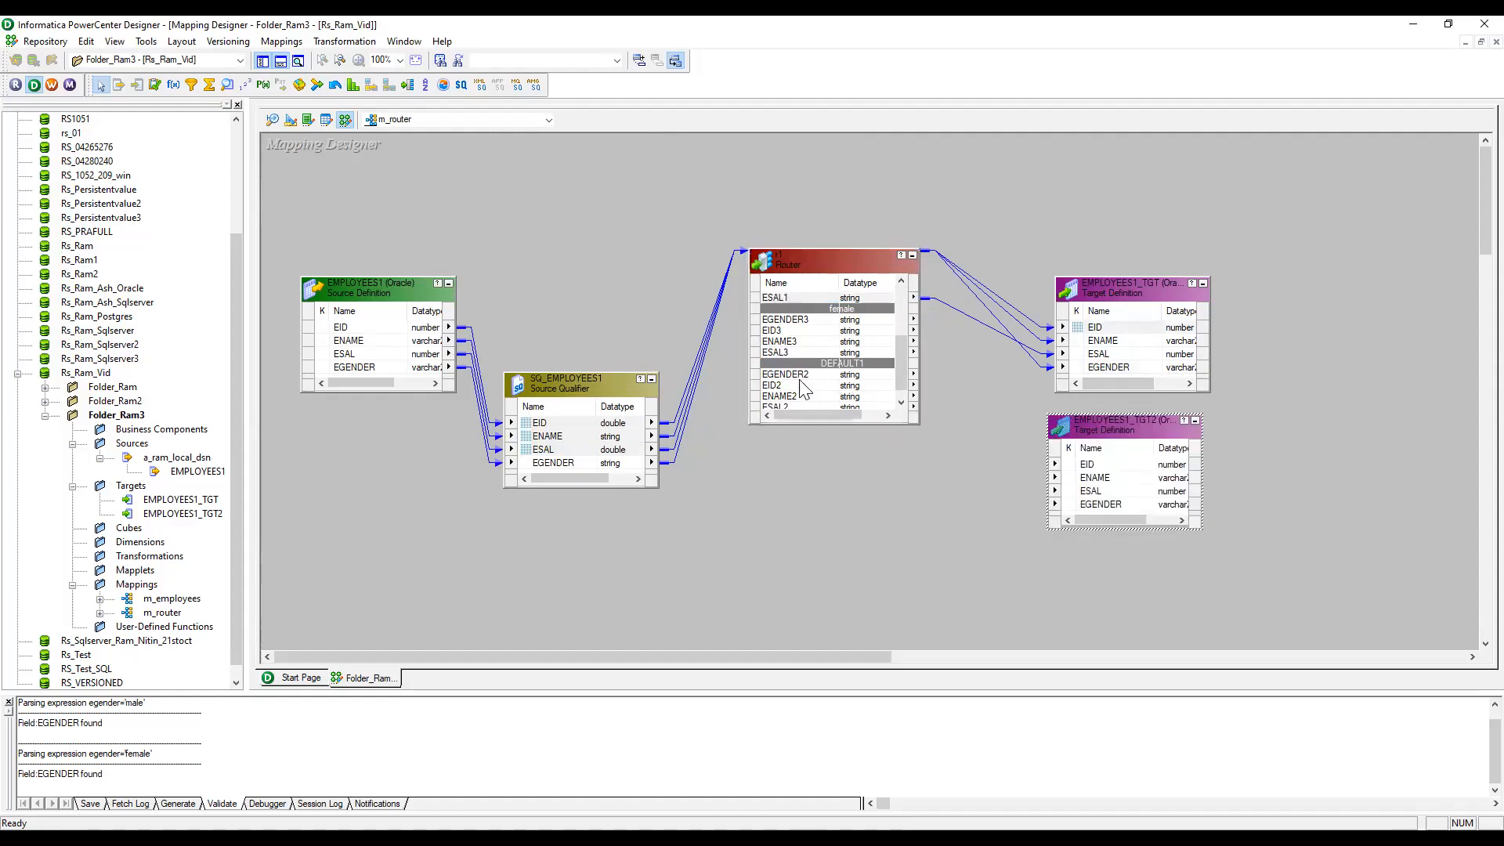
{"action": "left_click", "coordinate": [819, 380]}
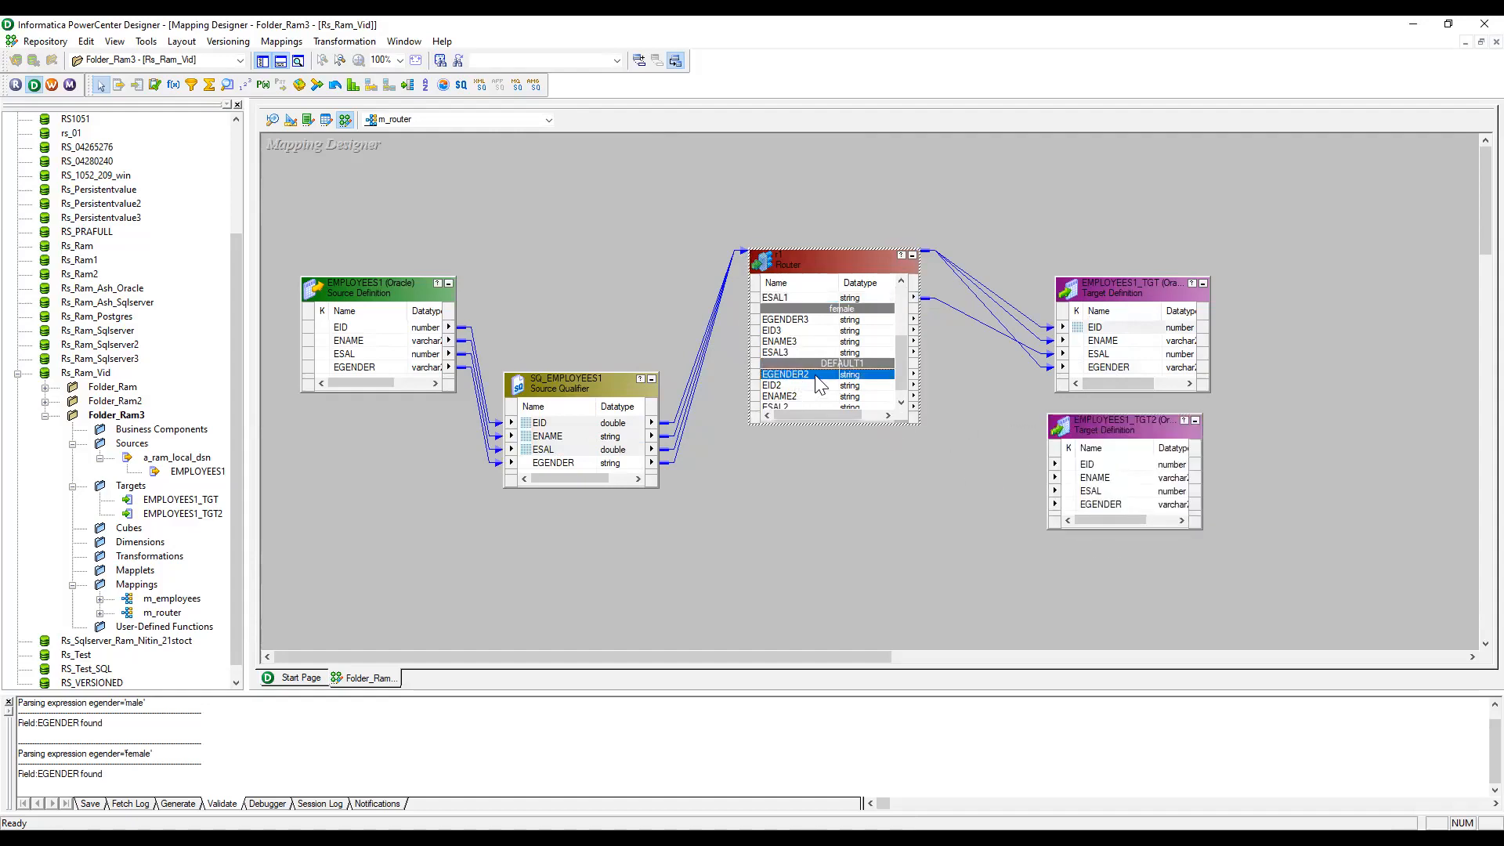
{"action": "left_click_drag", "start_coordinate": [792, 321], "coordinate": [1085, 505]}
Step: Link the female group's EID3, ENAME3 and ESAL3 ports to EID, ENAME and ESAL in EMPLOYEES1_TGT2, and save the mapping
{"action": "left_click", "coordinate": [791, 332]}
{"action": "key", "text": "shift+Down"}
{"action": "key", "text": "shift+Down"}
{"action": "left_click_drag", "start_coordinate": [792, 342], "coordinate": [1096, 472]}
{"action": "key", "text": "ctrl+s"}
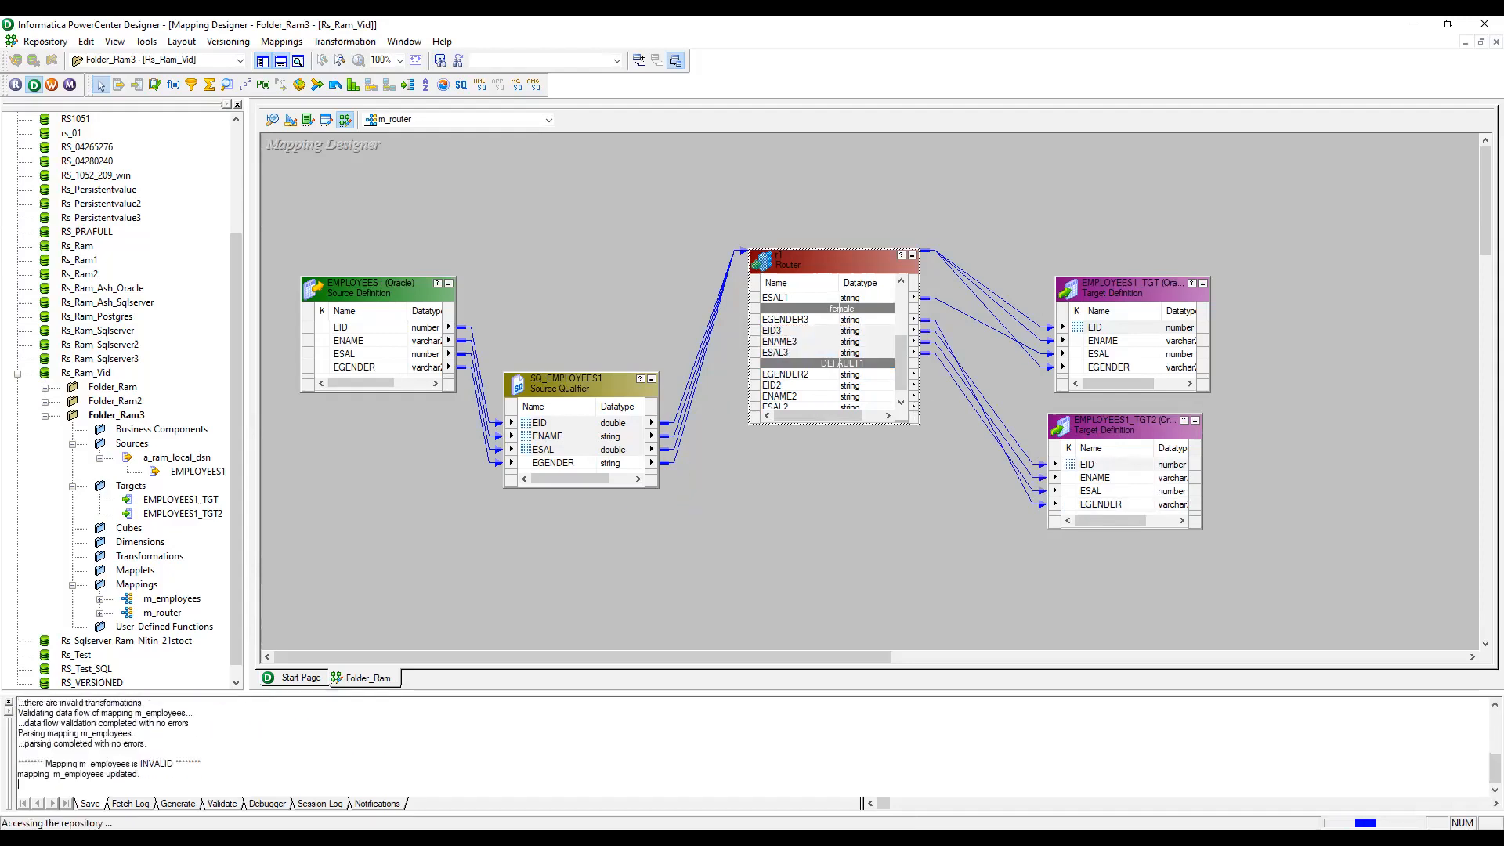
Step: Examine the save log for the validation messages about the mappings and the router transformation
{"action": "scroll", "coordinate": [191, 759], "scroll_direction": "up", "scroll_amount": 3}
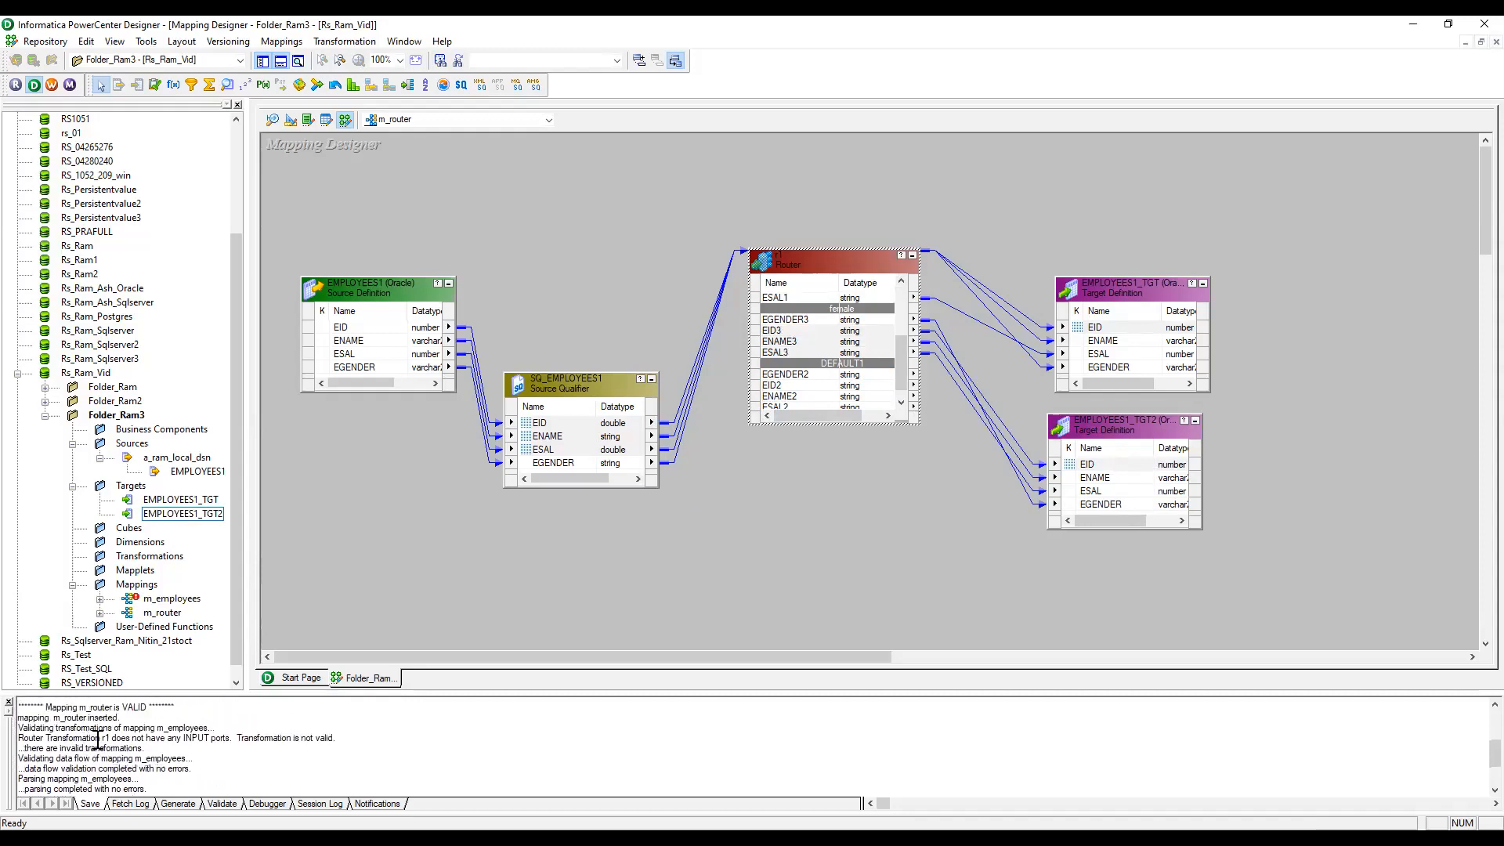
{"action": "left_click_drag", "start_coordinate": [106, 743], "coordinate": [209, 731]}
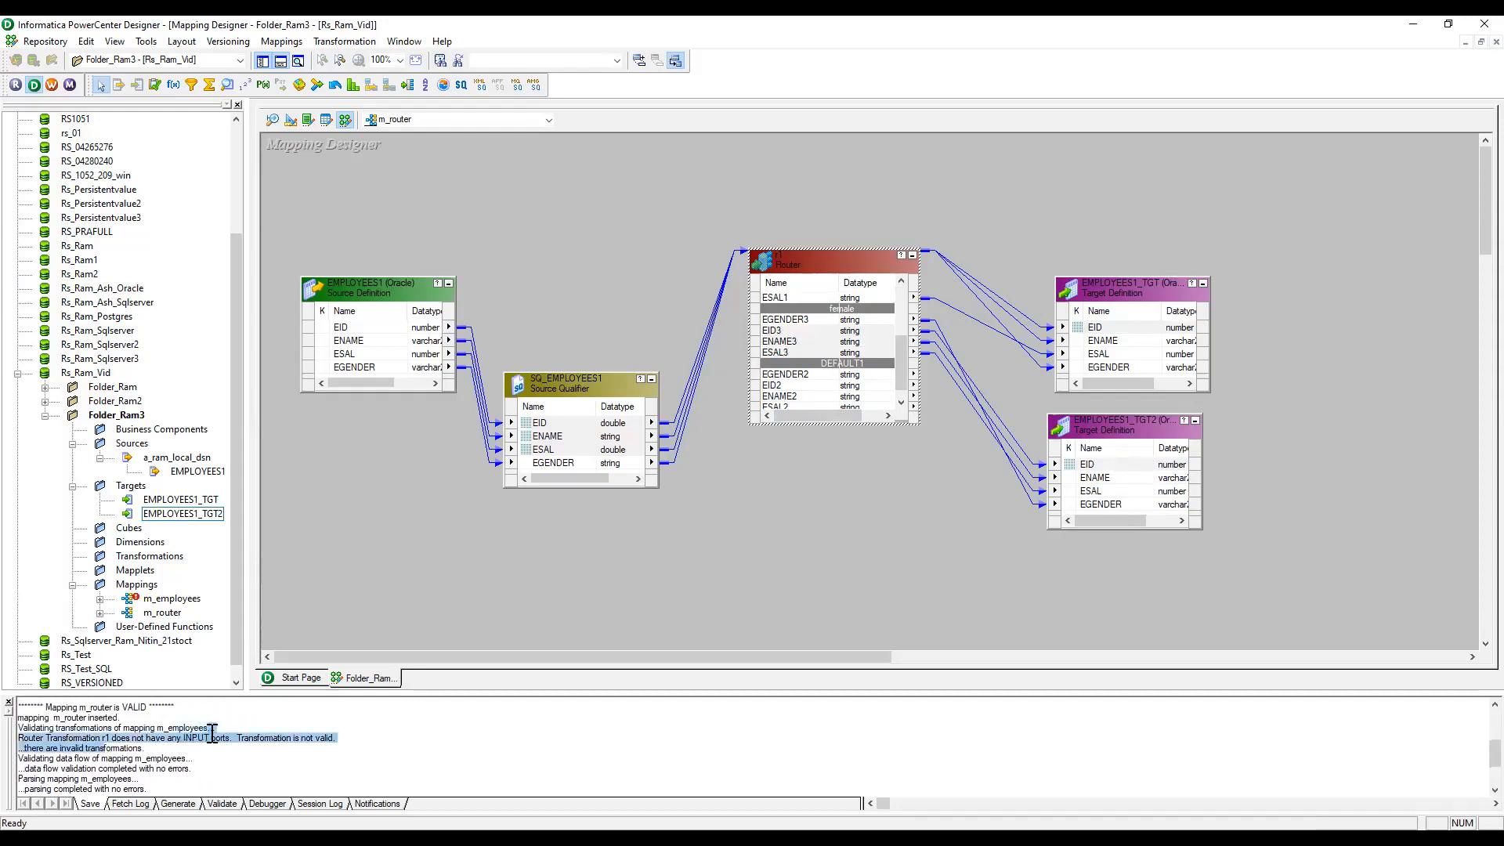
{"action": "left_click", "coordinate": [236, 758]}
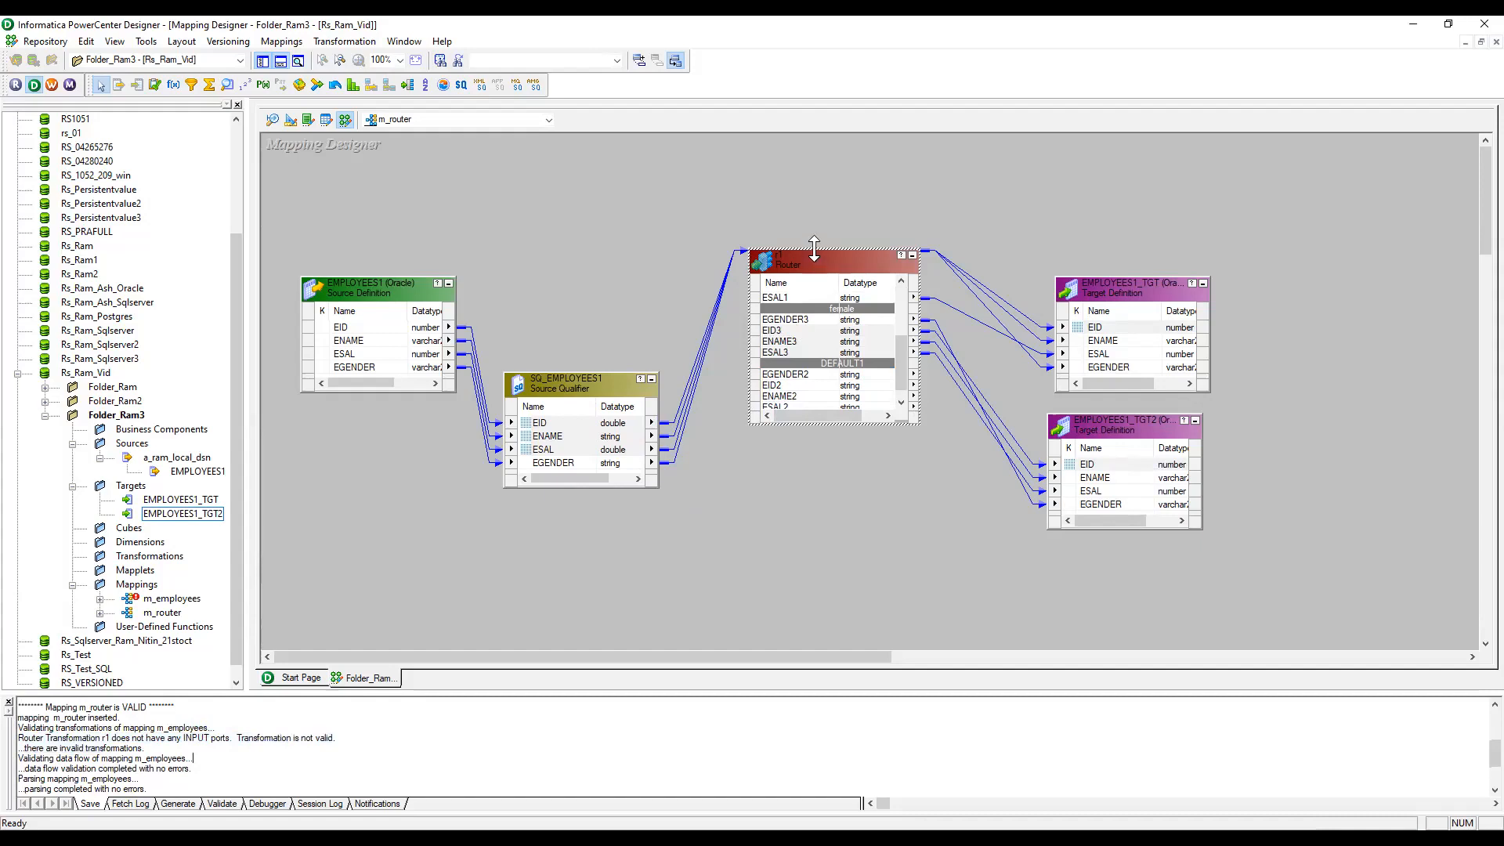
Step: Extend the router box upward and review r1's ports, group filter conditions and tracing level
{"action": "left_click_drag", "start_coordinate": [814, 249], "coordinate": [813, 187]}
{"action": "scroll", "coordinate": [808, 268], "scroll_direction": "up", "scroll_amount": 2}
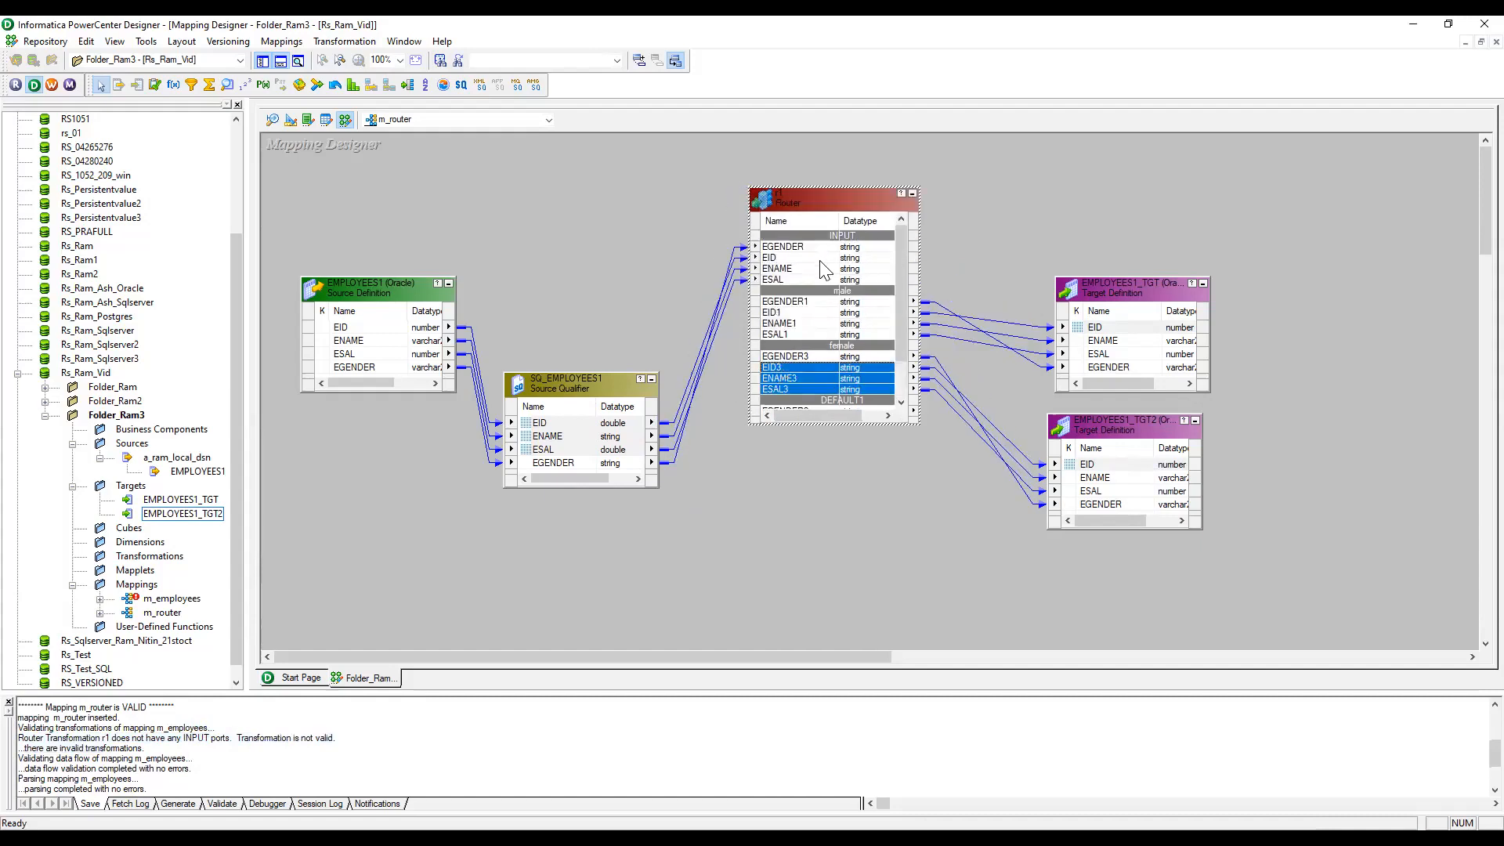
{"action": "double_click", "coordinate": [816, 196]}
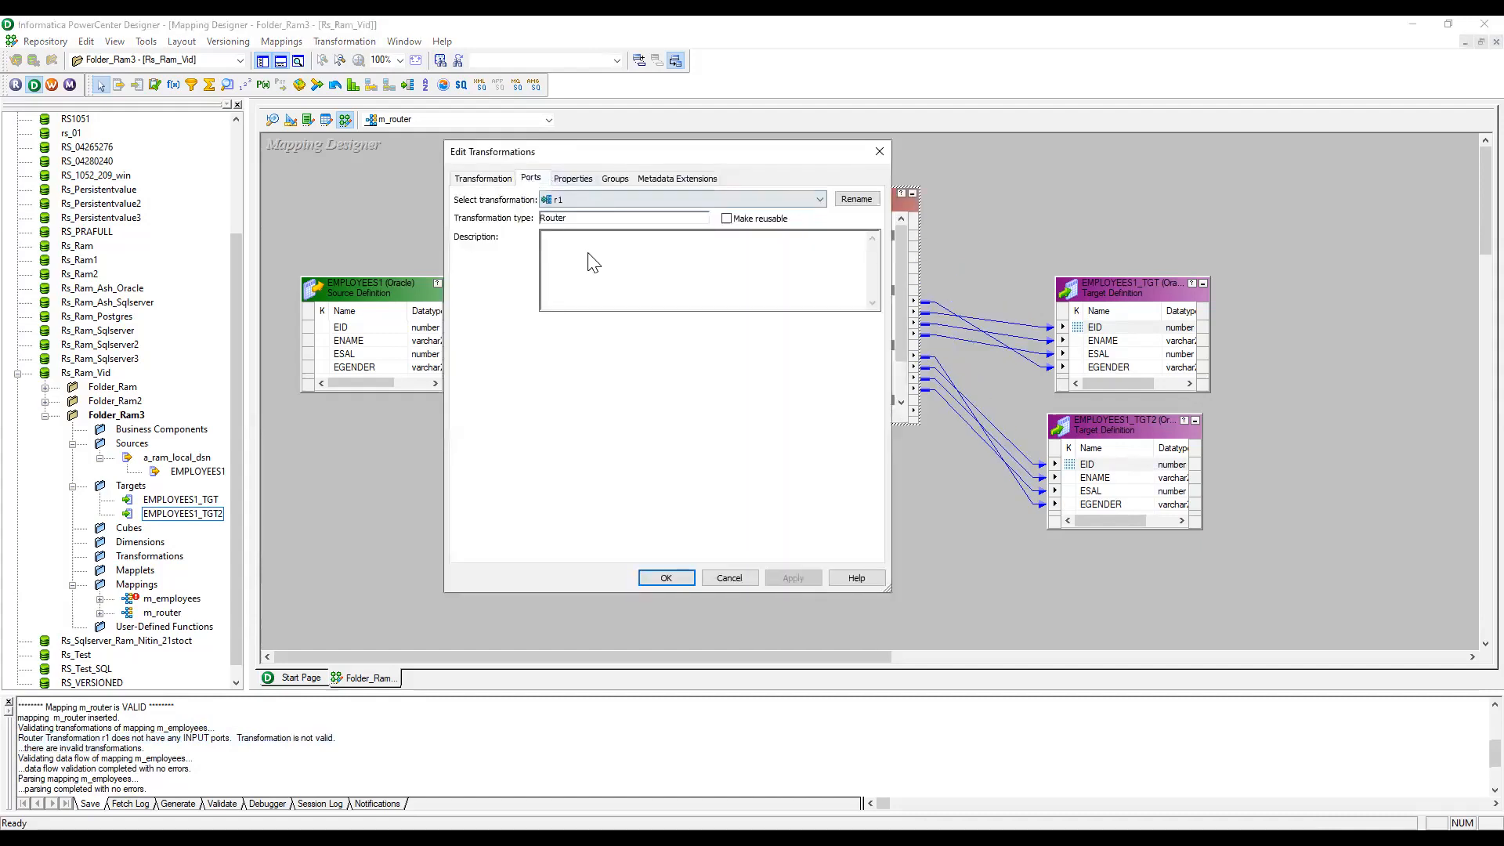
{"action": "left_click", "coordinate": [531, 178]}
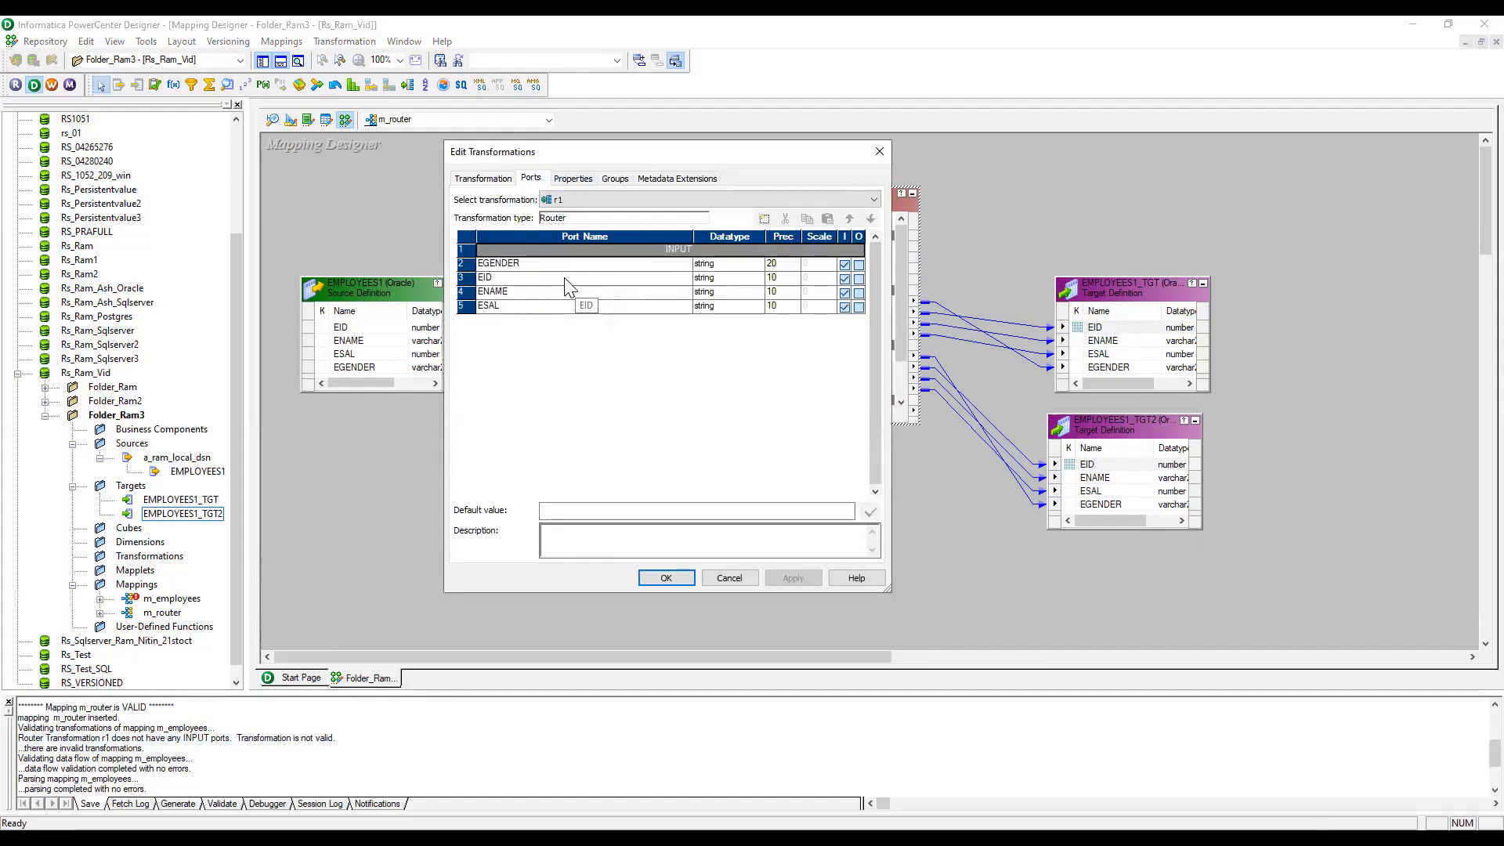
{"action": "left_click", "coordinate": [615, 179]}
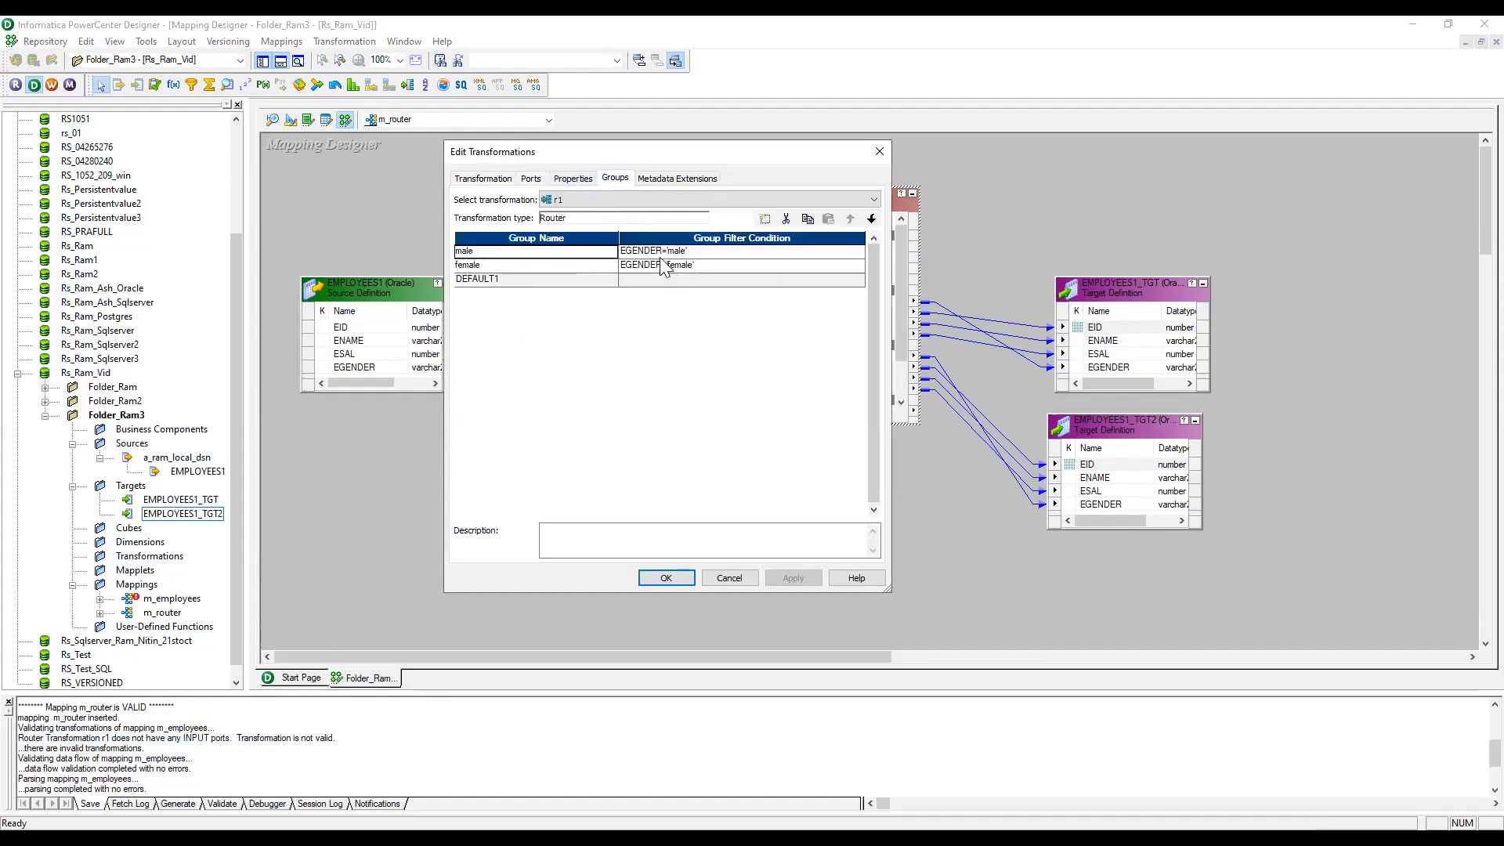
{"action": "left_click", "coordinate": [573, 178]}
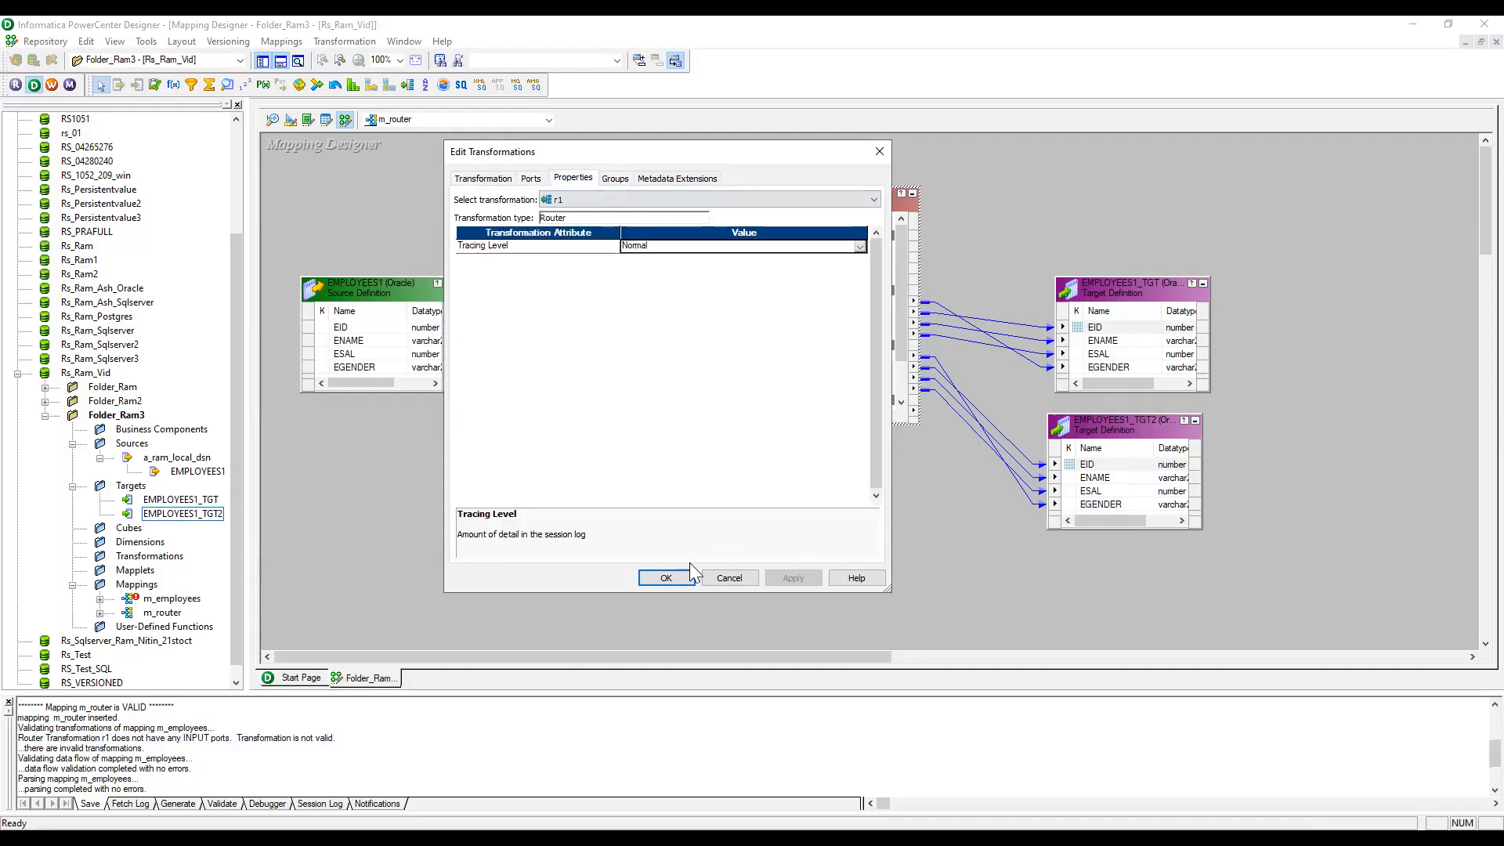
{"action": "left_click", "coordinate": [665, 578]}
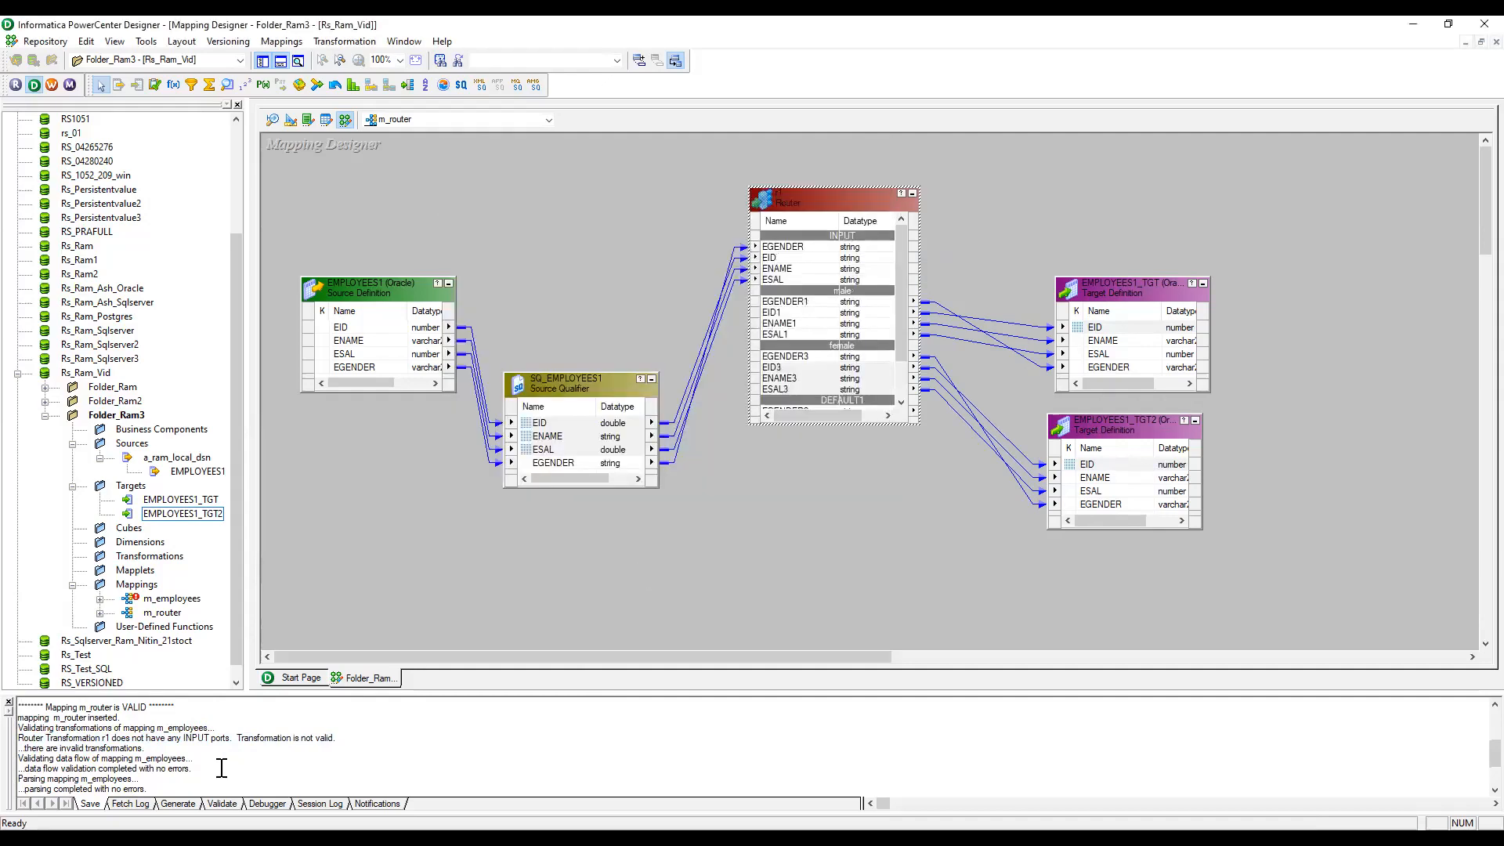
Step: Highlight the router transformation message in the save log and save the folder again
{"action": "left_click_drag", "start_coordinate": [47, 737], "coordinate": [345, 745]}
{"action": "key", "text": "ctrl+s"}
{"action": "left_click", "coordinate": [486, 558]}
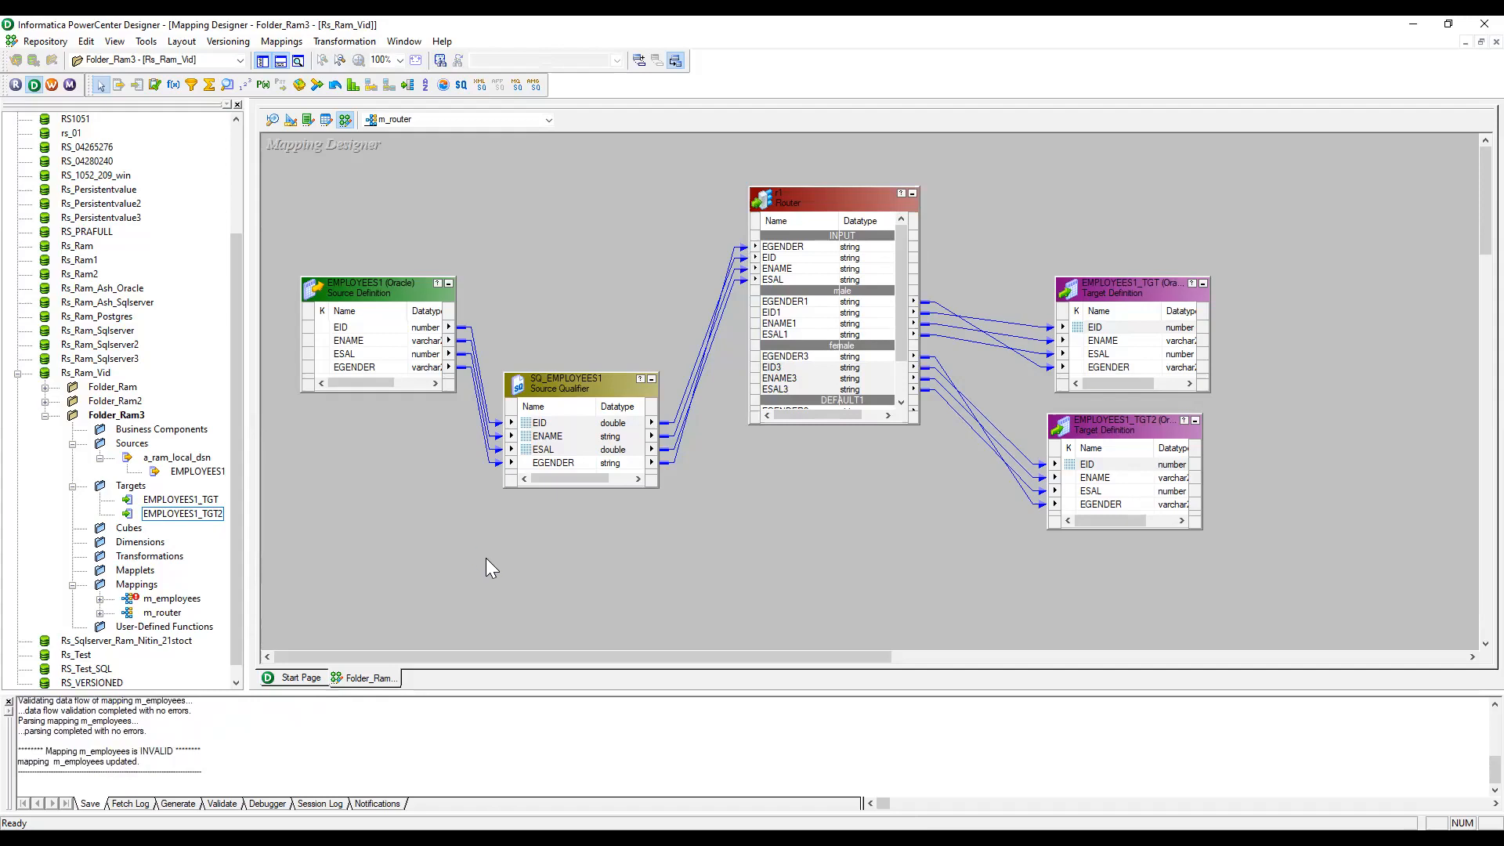
{"action": "left_click", "coordinate": [855, 475]}
Step: Extend the SQ_EMPLOYEES1 box upward and move the router closer to the targets so the links are easier to follow
{"action": "scroll", "coordinate": [852, 324], "scroll_direction": "down", "scroll_amount": 2}
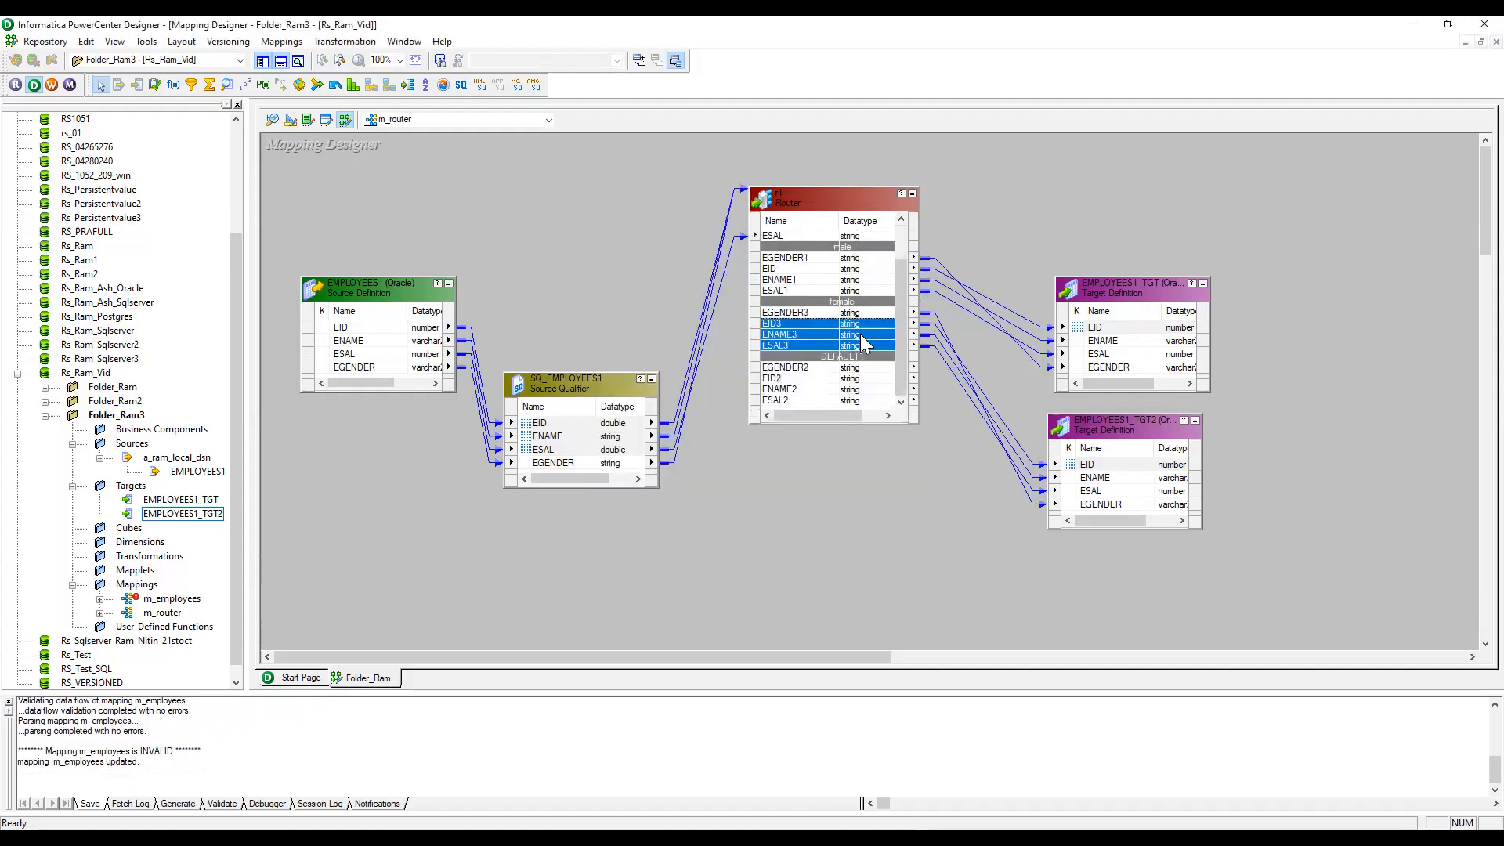
{"action": "scroll", "coordinate": [876, 331], "scroll_direction": "up", "scroll_amount": 2}
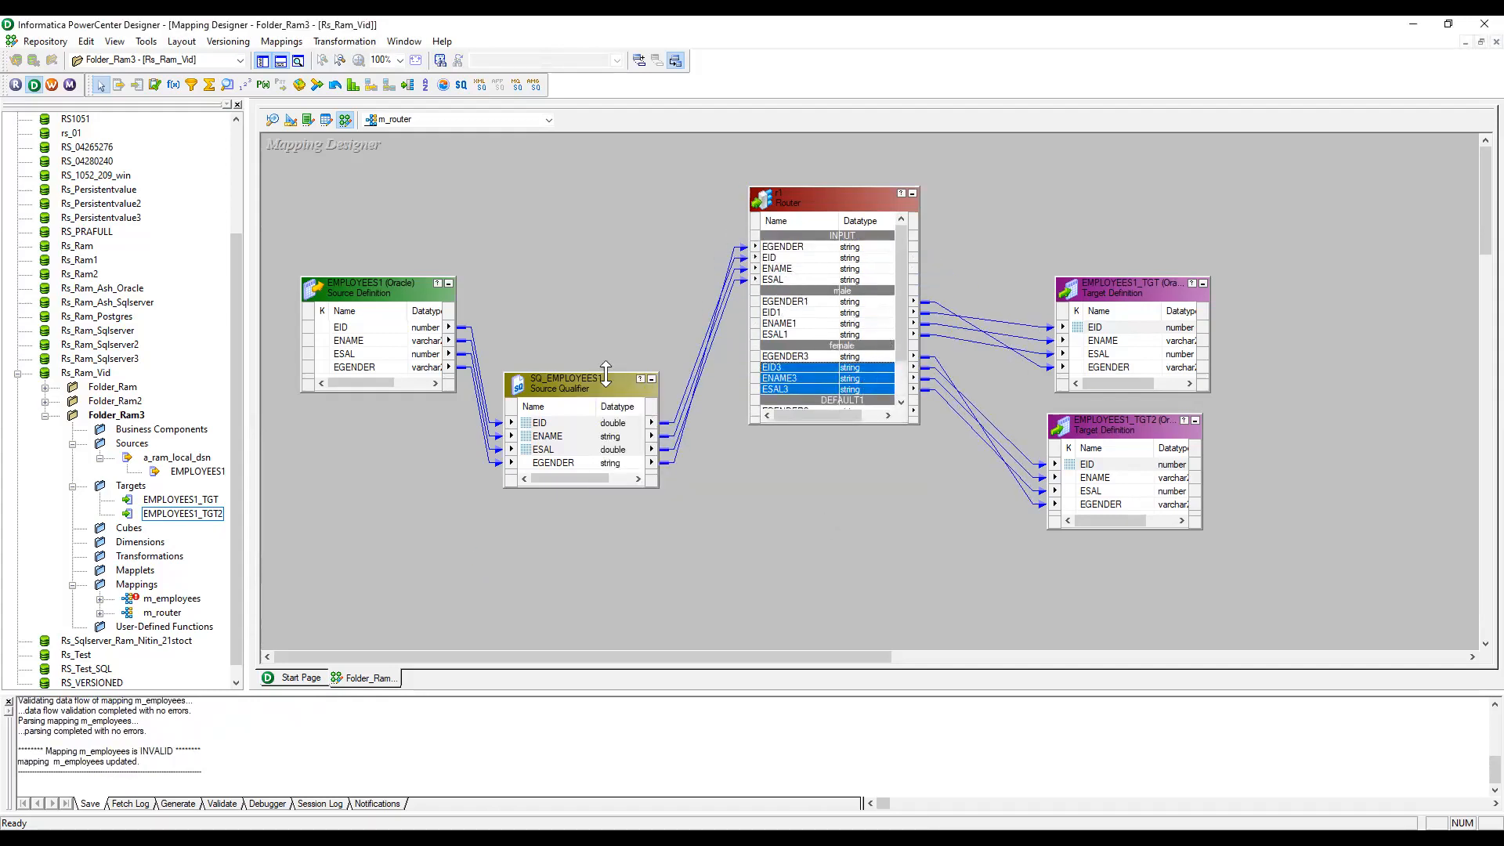
{"action": "left_click_drag", "start_coordinate": [605, 374], "coordinate": [605, 236]}
{"action": "left_click_drag", "start_coordinate": [830, 199], "coordinate": [861, 256]}
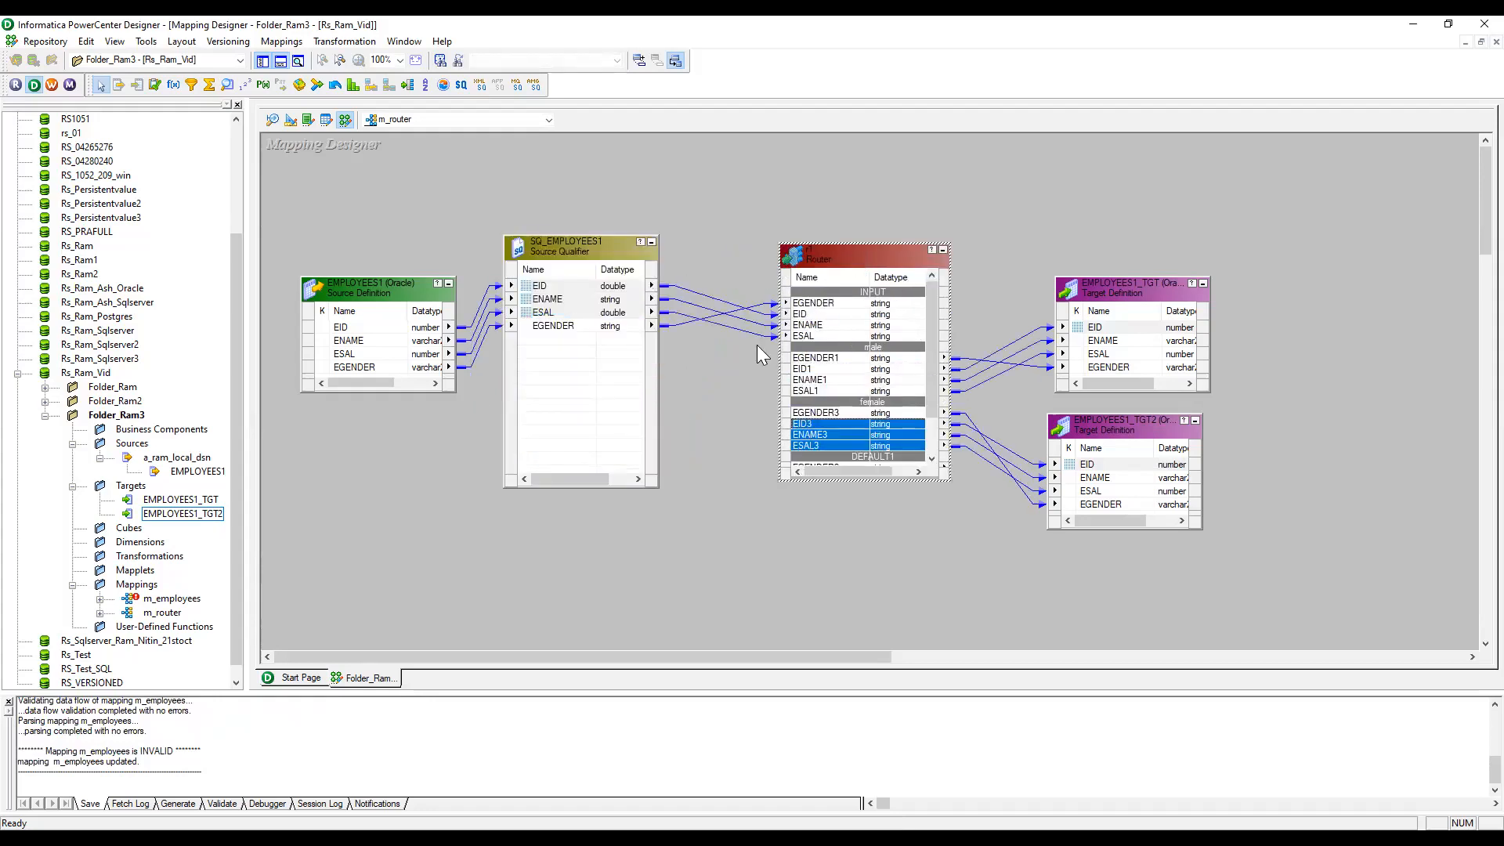
Step: Check the r1 router's input ports, properties and the filter conditions of its male and female groups
{"action": "double_click", "coordinate": [873, 258]}
{"action": "left_click", "coordinate": [532, 179]}
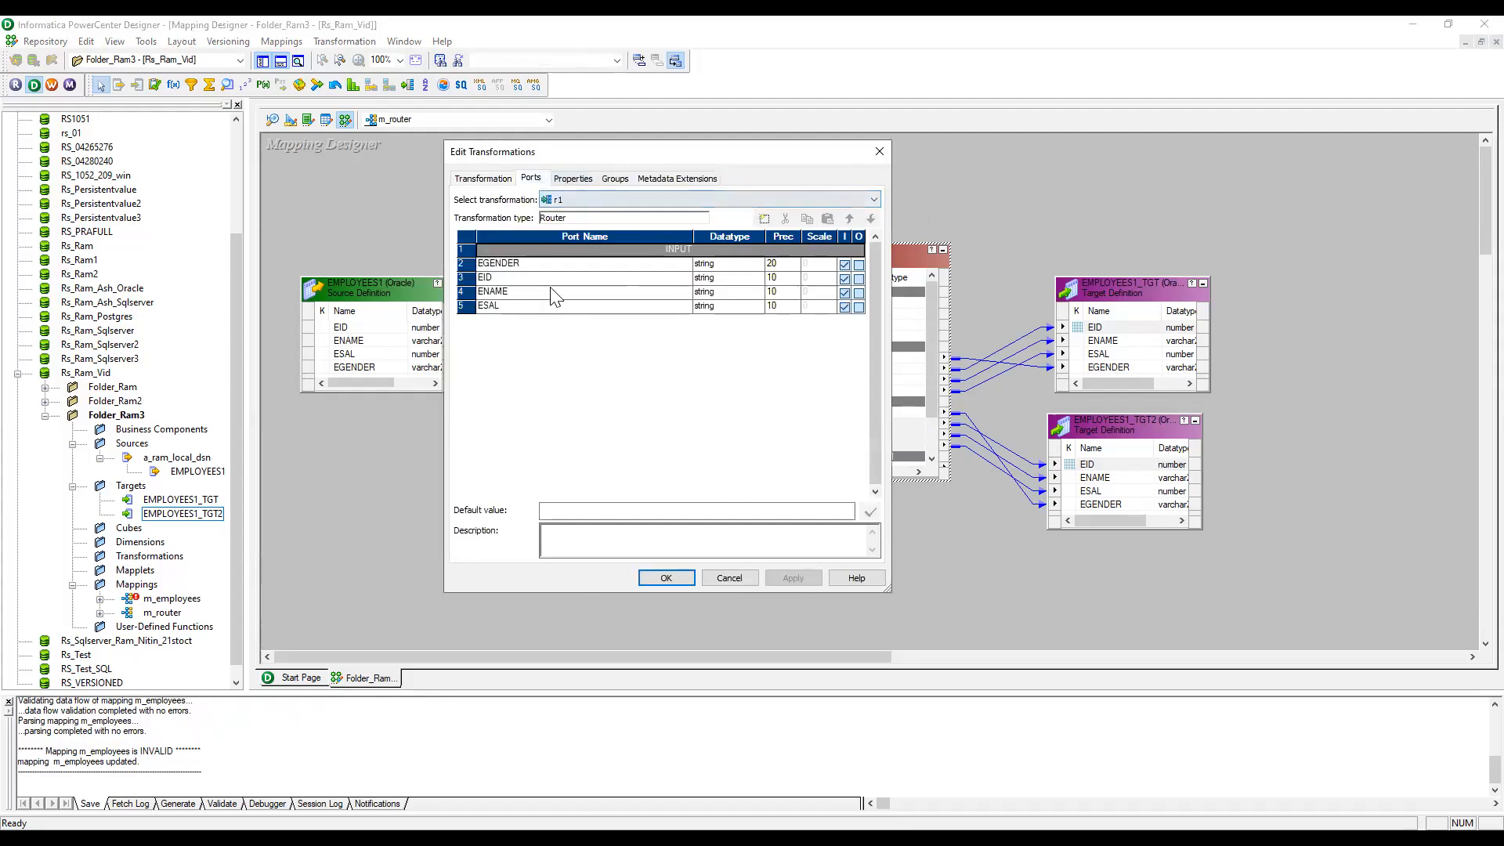
{"action": "left_click", "coordinate": [523, 278]}
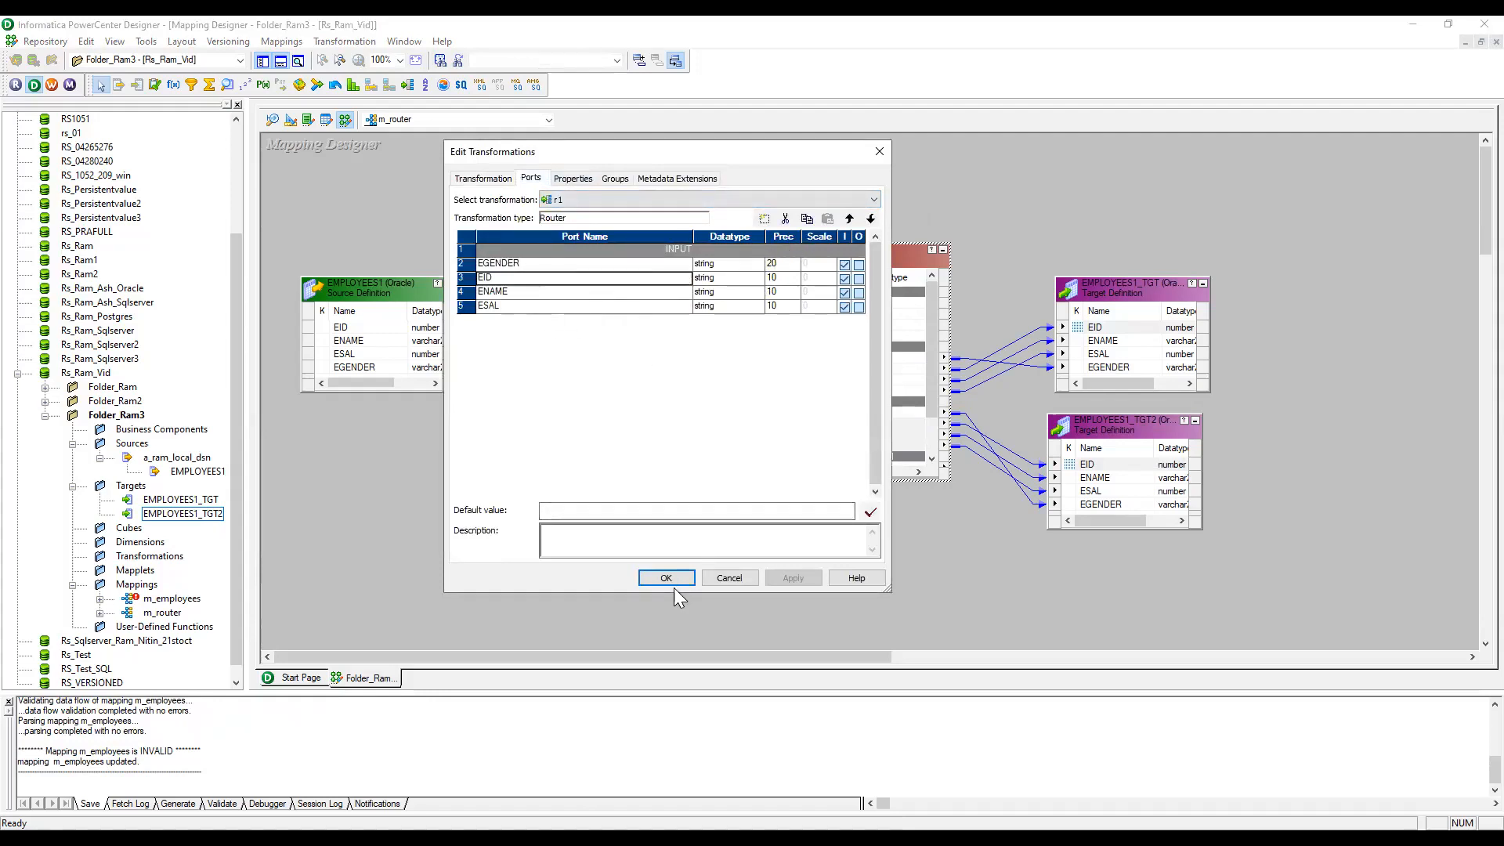
{"action": "left_click", "coordinate": [572, 178]}
{"action": "left_click", "coordinate": [616, 180]}
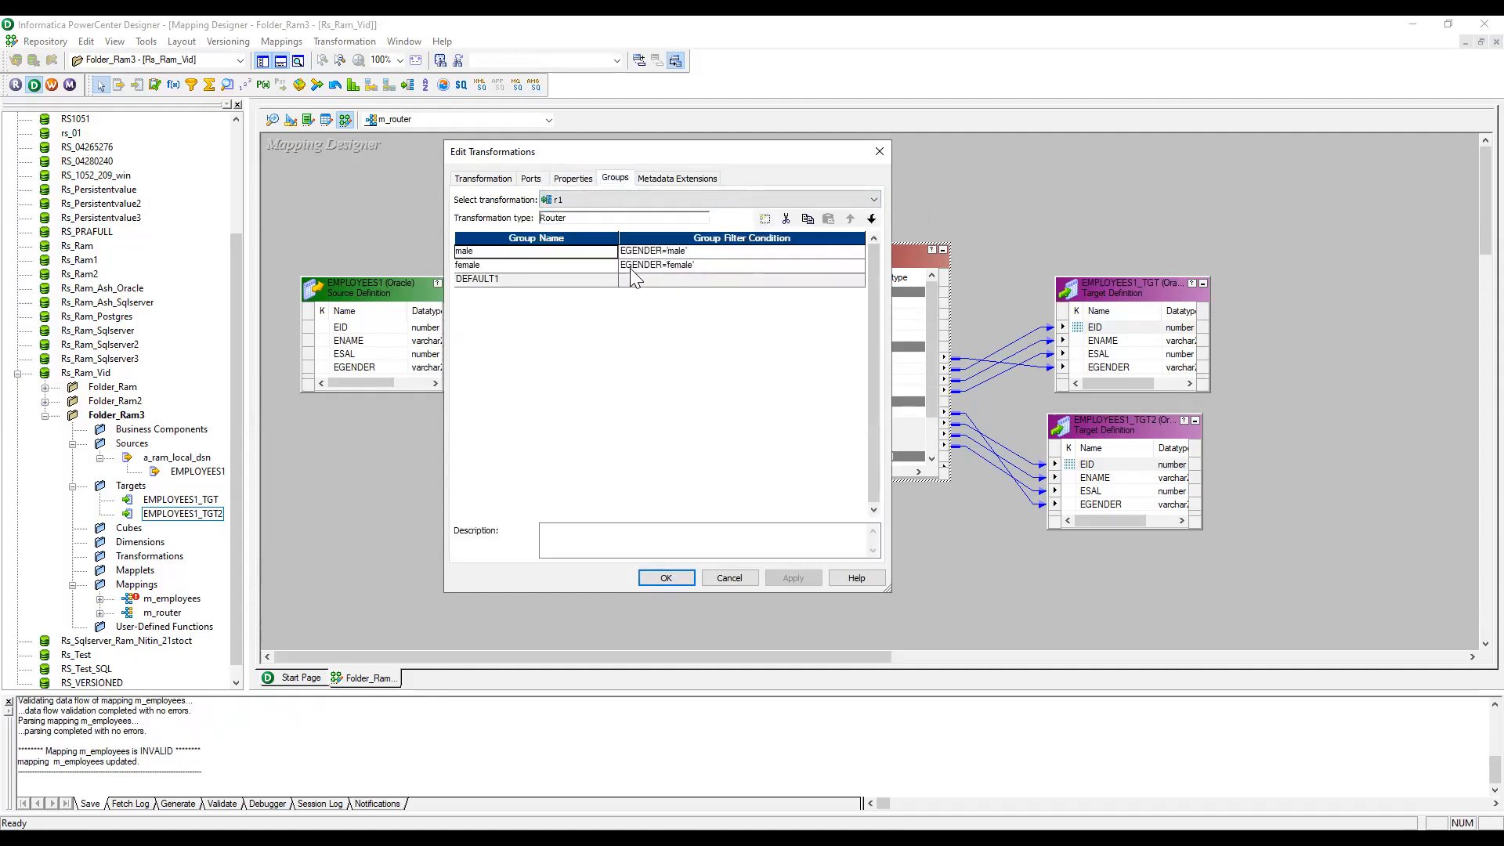
{"action": "left_click", "coordinate": [680, 581]}
Step: Try saving Folder_Ram3 once more and return to the router validation message in the save log
{"action": "key", "text": "ctrl+s"}
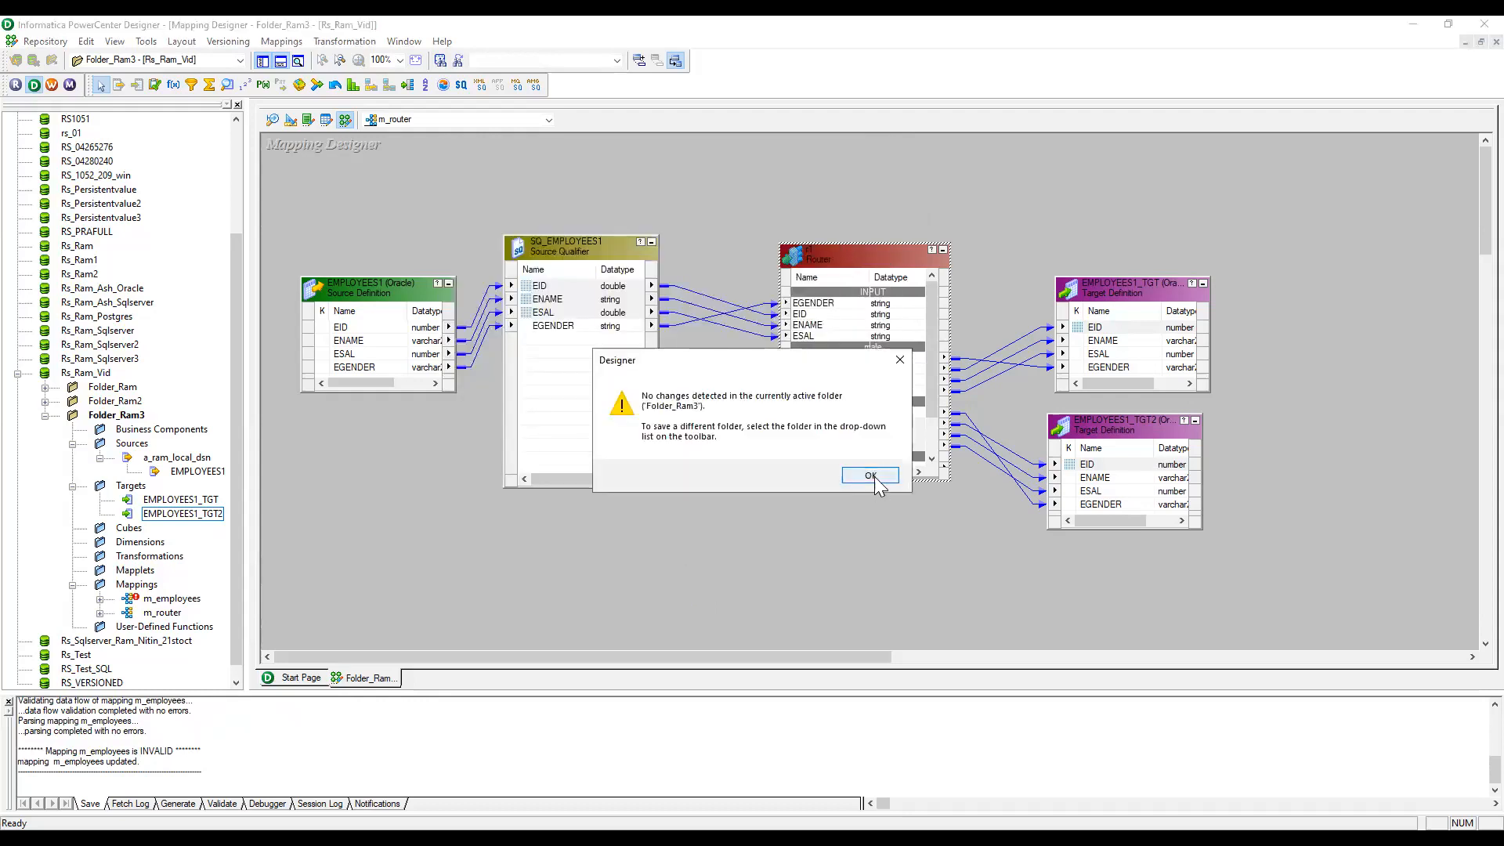
{"action": "left_click", "coordinate": [870, 476]}
{"action": "scroll", "coordinate": [139, 763], "scroll_direction": "up", "scroll_amount": 1}
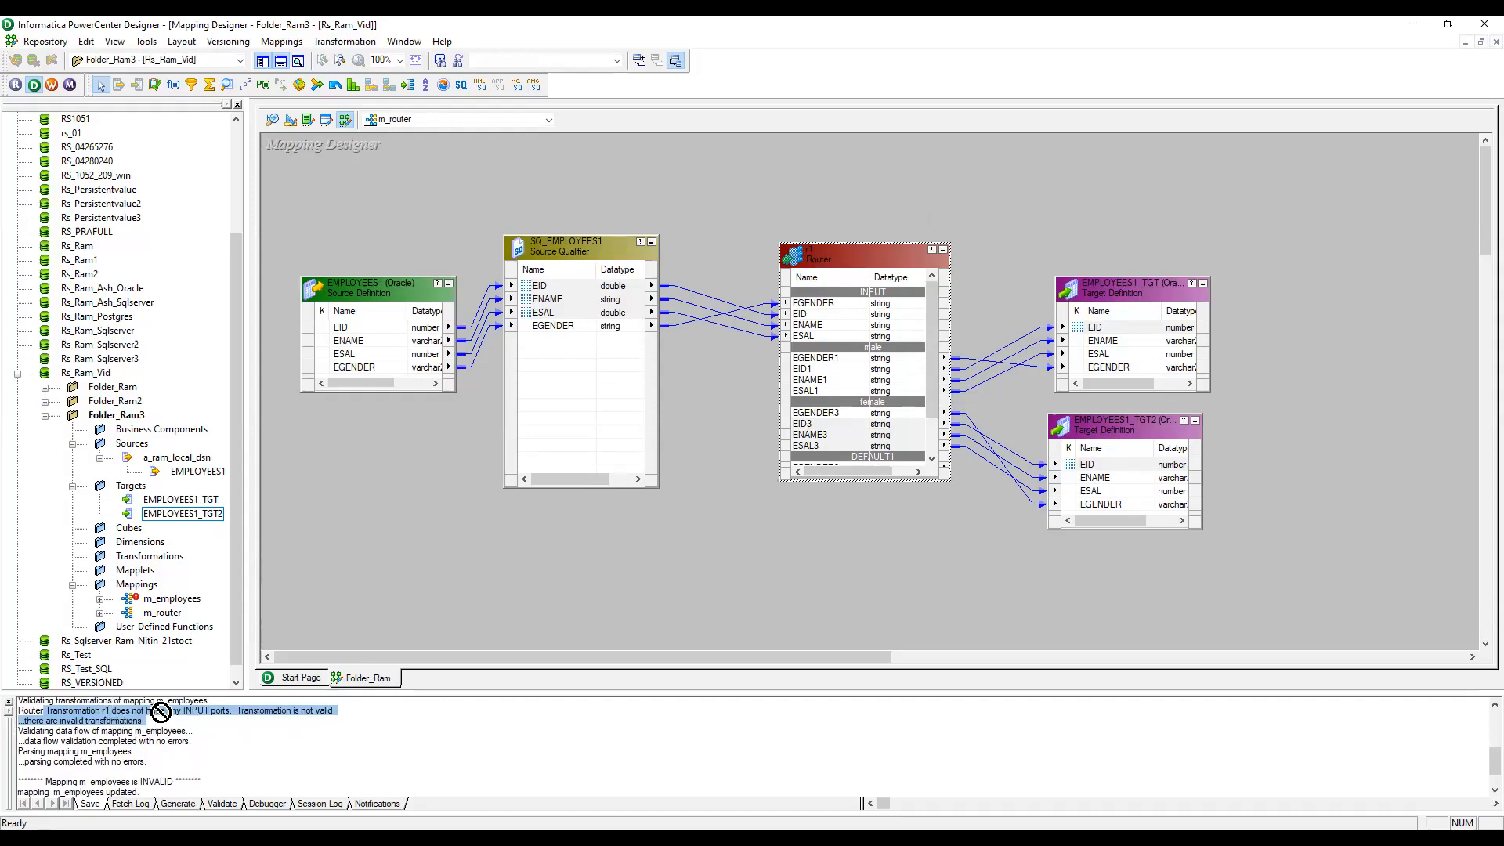
Step: Highlight the missing input ports message for the router in the save log and save Folder_Ram3 again
{"action": "left_click", "coordinate": [208, 721]}
{"action": "left_click_drag", "start_coordinate": [167, 723], "coordinate": [39, 713]}
{"action": "key", "text": "ctrl+s"}
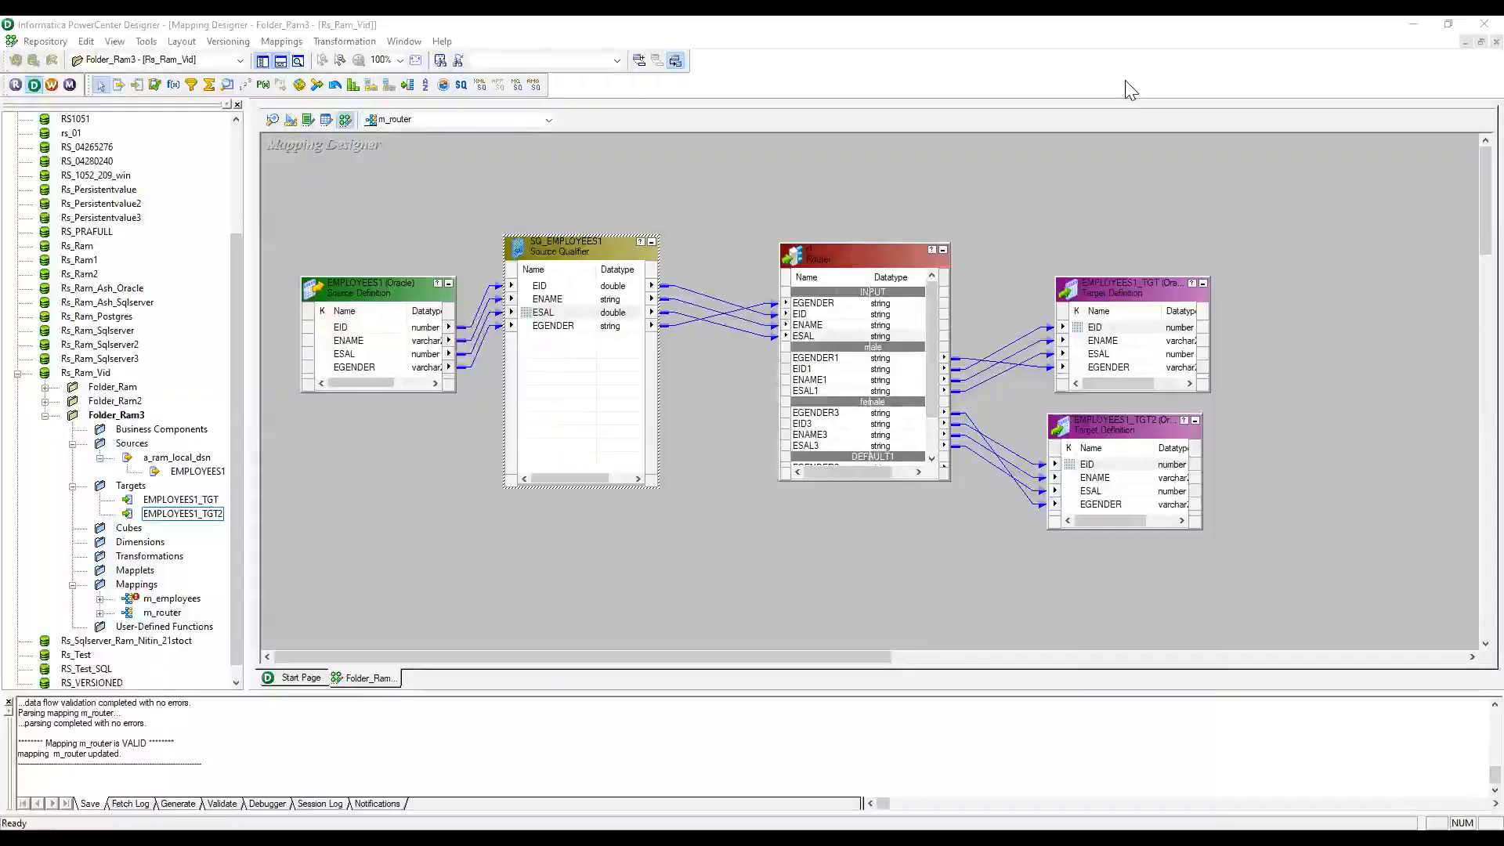
Step: Trace the port links from SQ_EMPLOYEES1 through the router's male and female groups to the two target tables
{"action": "left_click", "coordinate": [708, 284]}
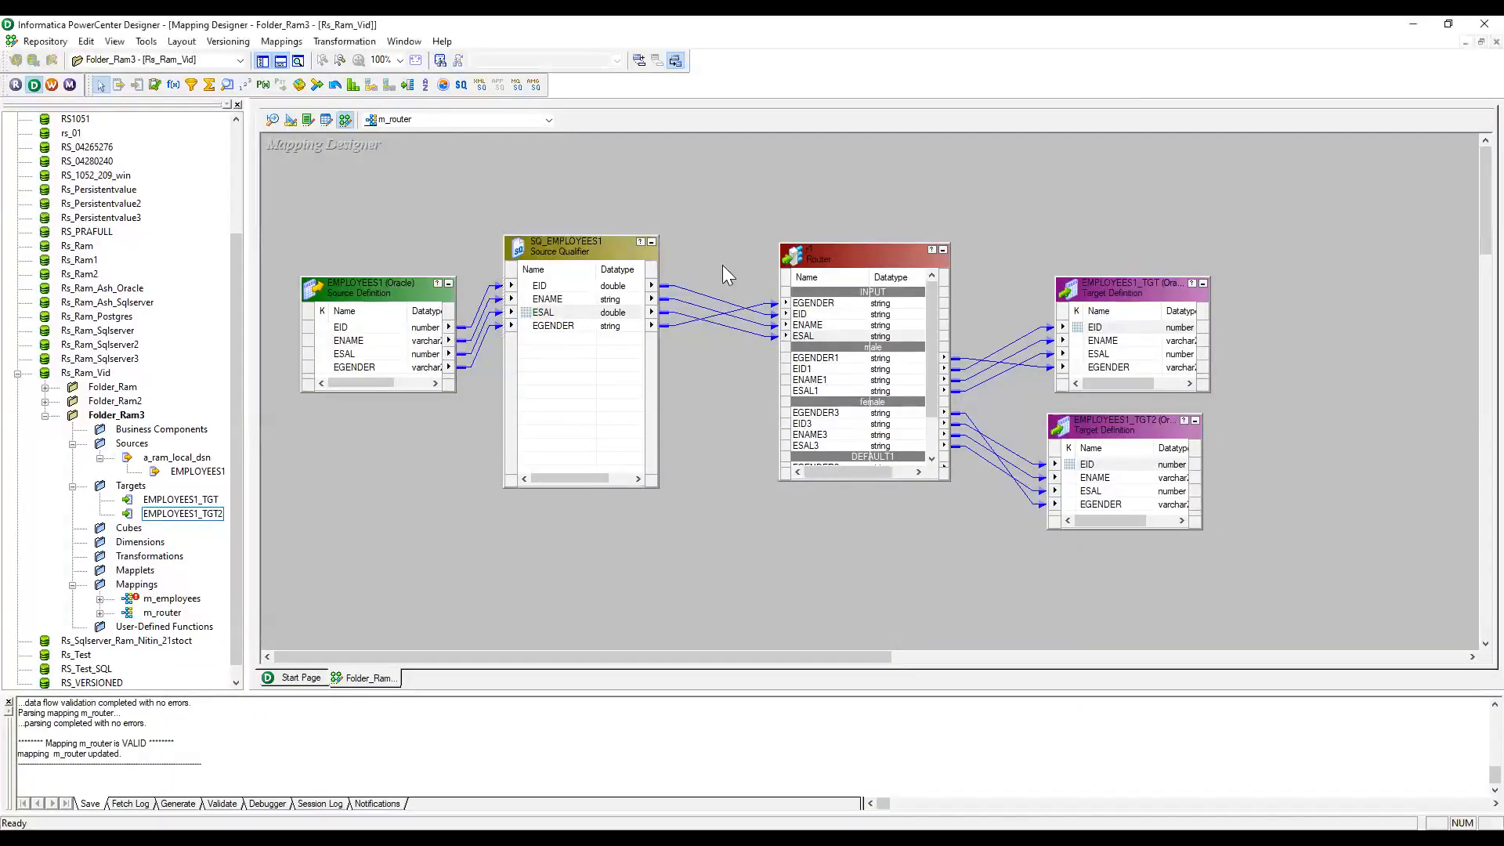
{"action": "left_click", "coordinate": [578, 327]}
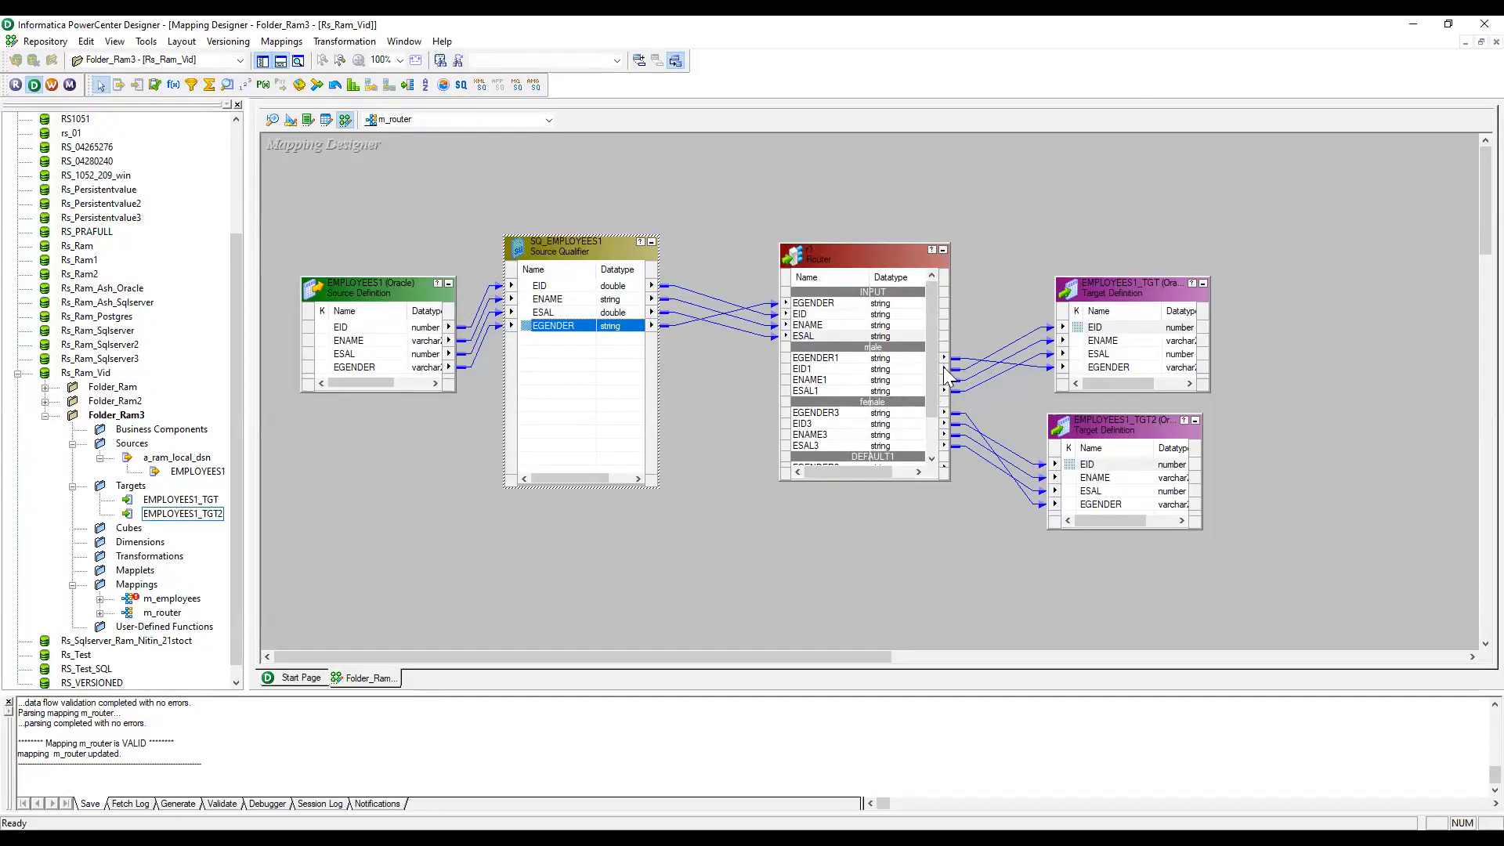
{"action": "left_click", "coordinate": [887, 359]}
{"action": "left_click", "coordinate": [889, 391]}
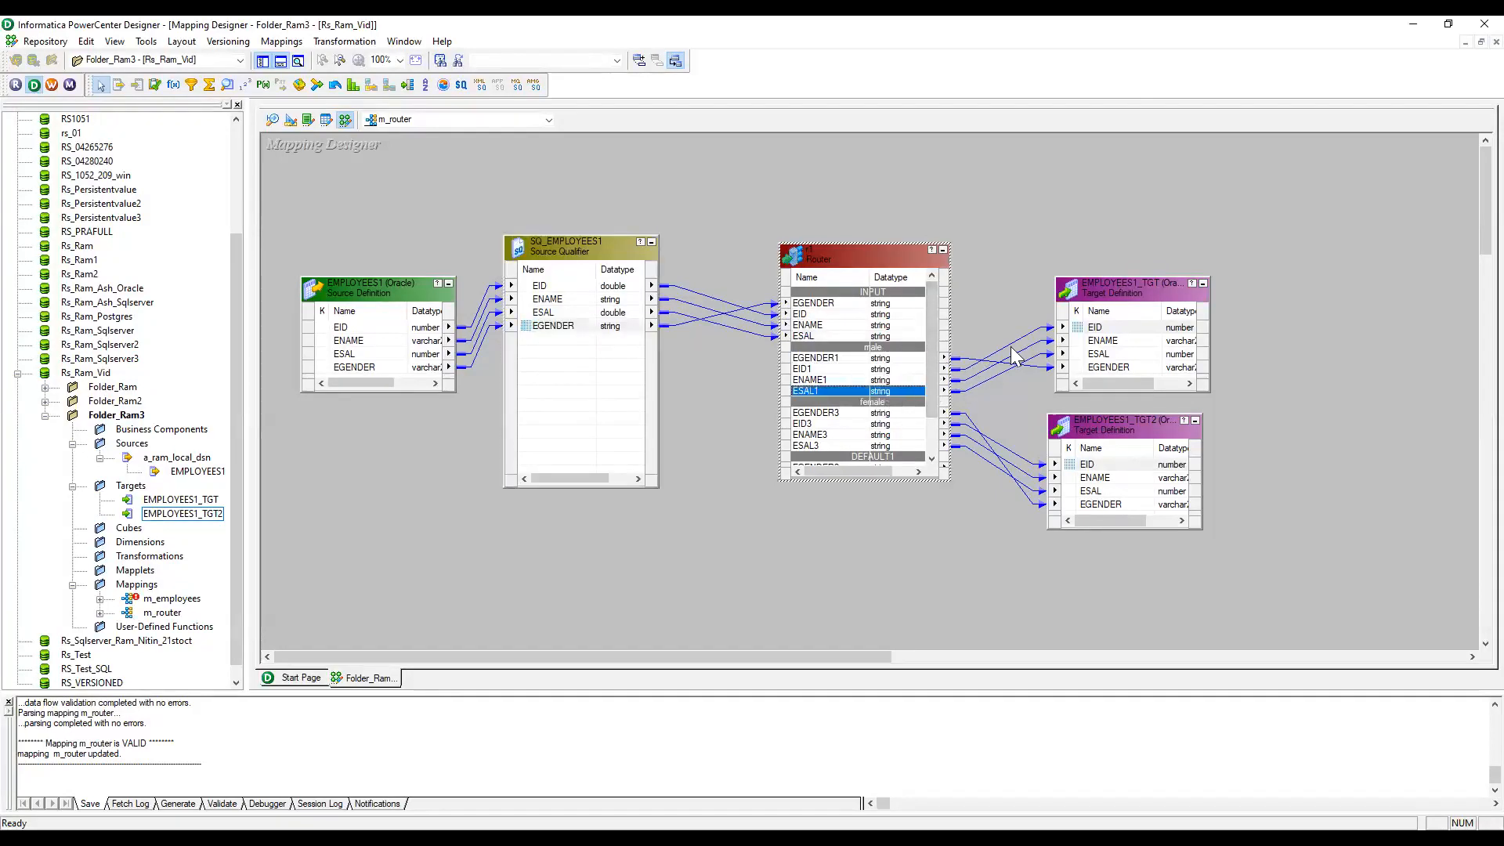
{"action": "scroll", "coordinate": [854, 404], "scroll_direction": "down", "scroll_amount": 1}
{"action": "left_click", "coordinate": [849, 381]}
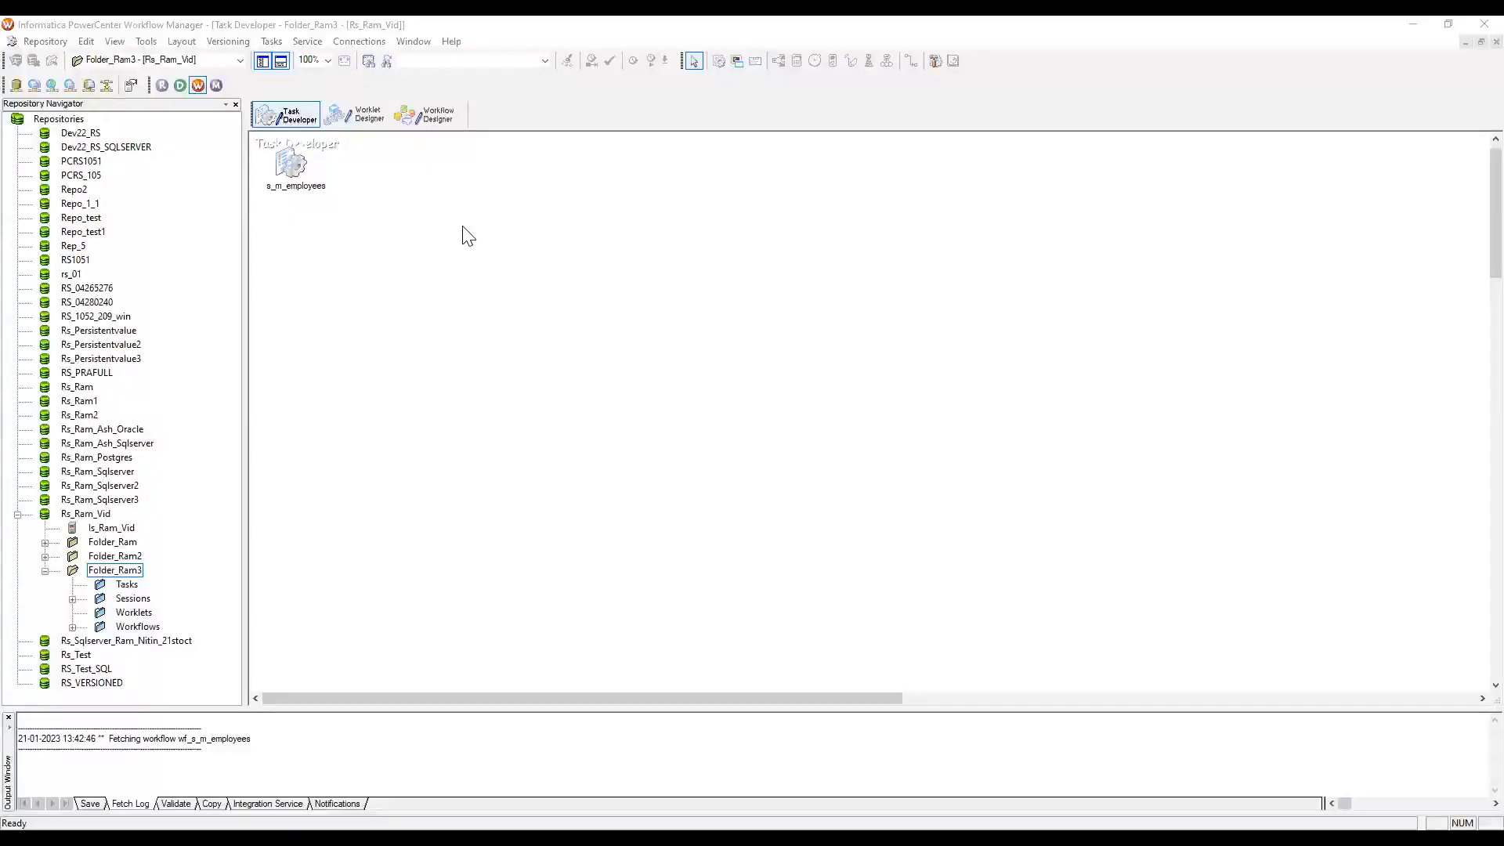
Step: Switch to Workflow Manager and create a reusable session task named s_router for the m_router mapping
{"action": "left_click", "coordinate": [271, 40]}
{"action": "left_click", "coordinate": [290, 61]}
{"action": "left_click", "coordinate": [815, 436]}
{"action": "type", "text": "s"}
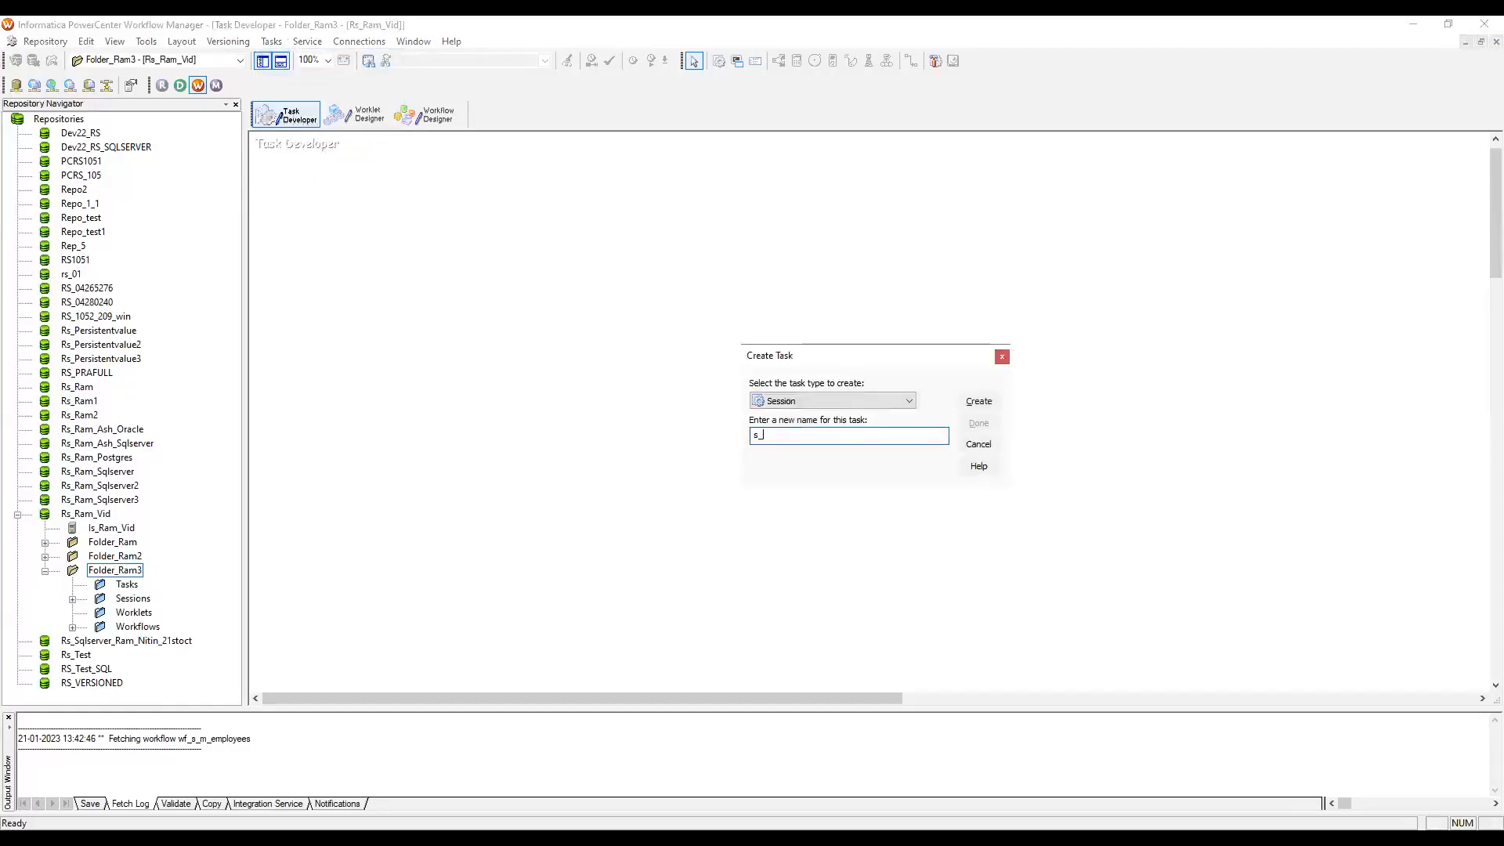
{"action": "type", "text": "_router"}
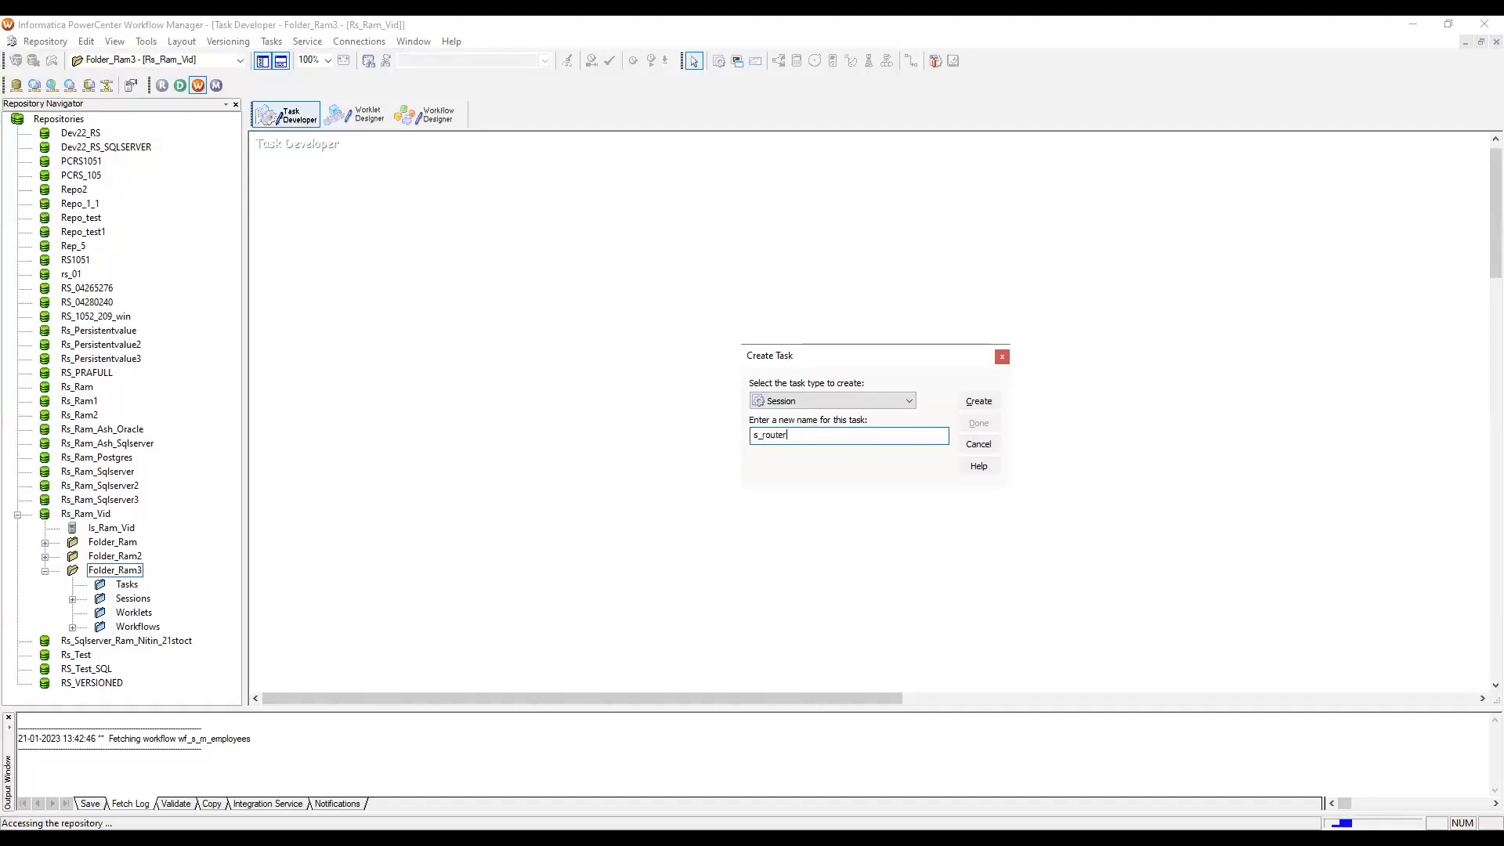
{"action": "key", "text": "Return"}
{"action": "left_click", "coordinate": [740, 373]}
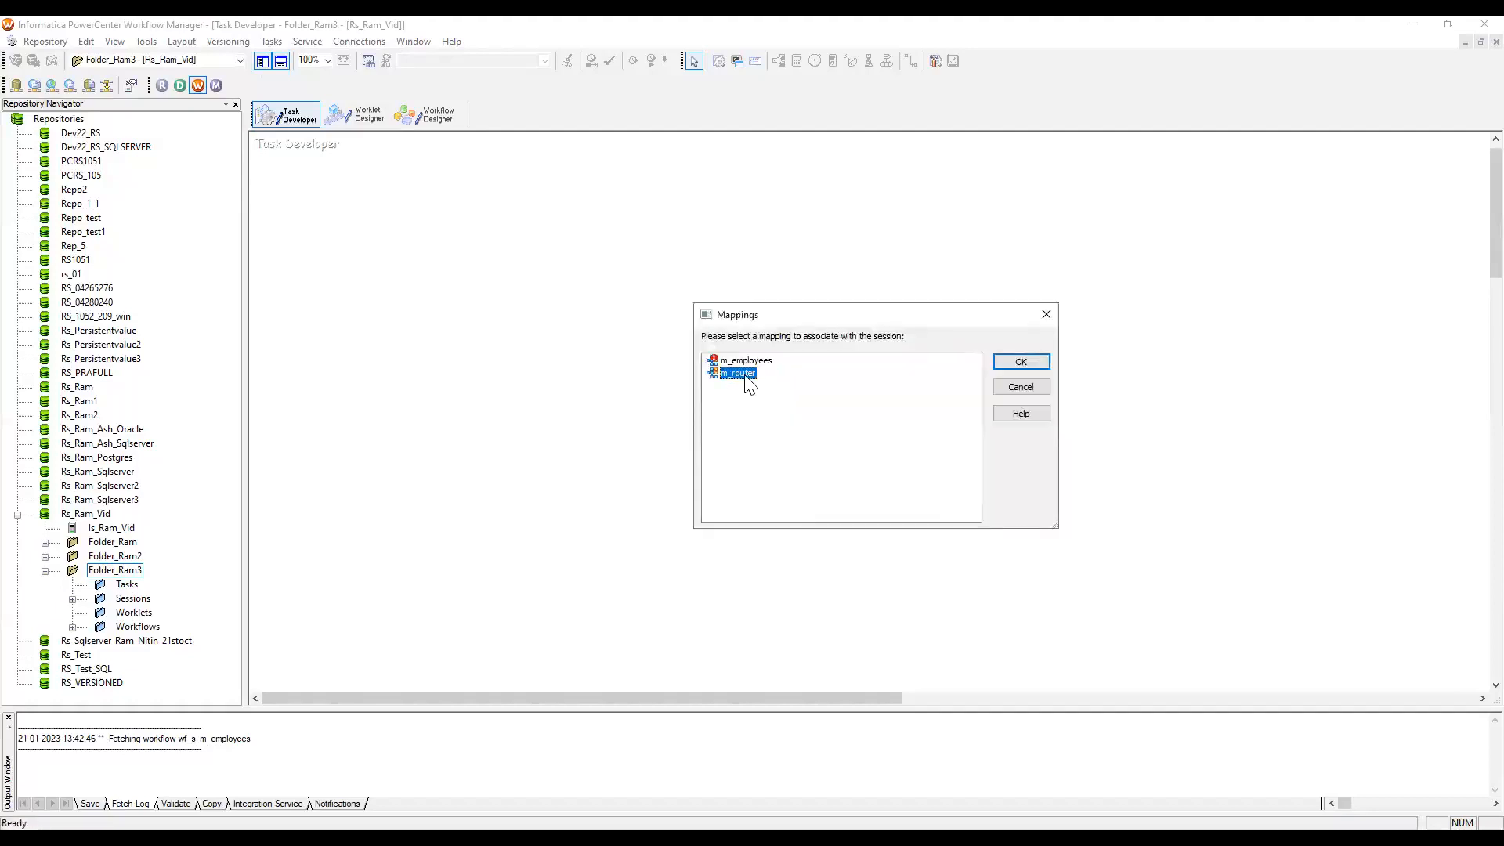
{"action": "left_click", "coordinate": [1003, 360]}
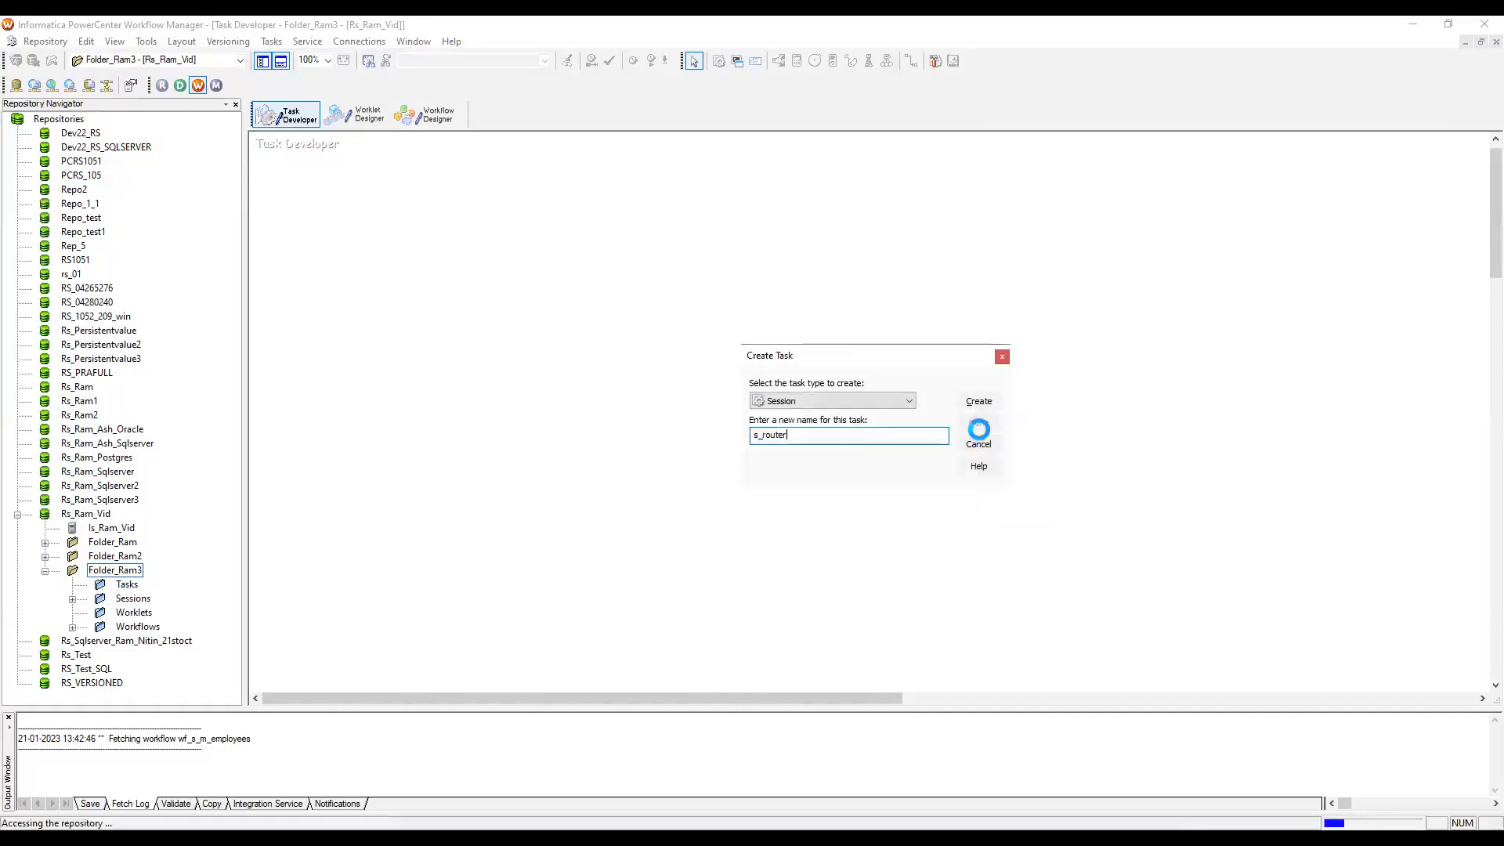
{"action": "left_click", "coordinate": [979, 424]}
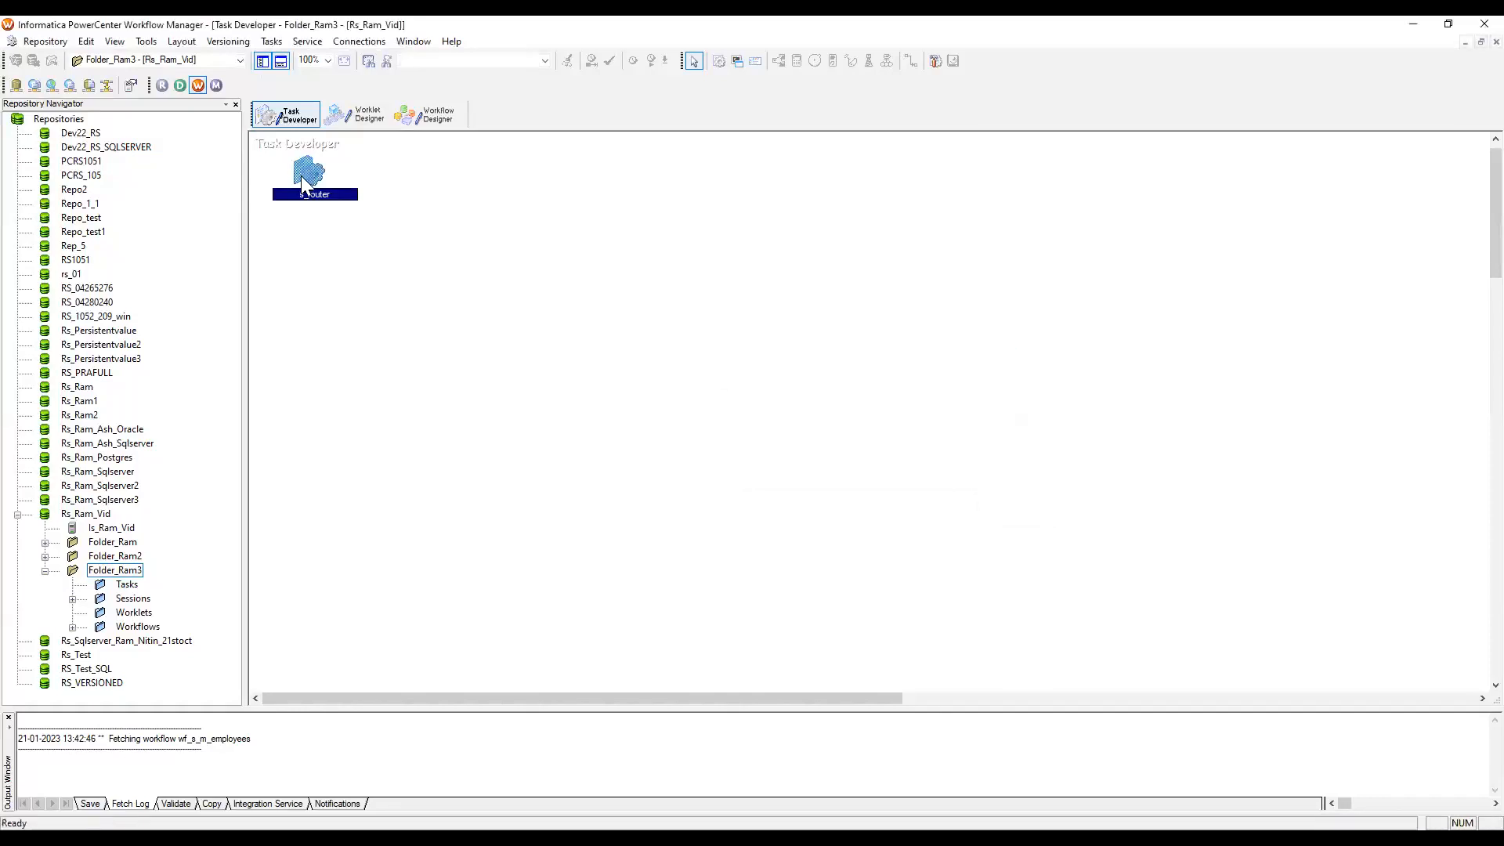
Step: Check the s_router session's connection and load settings for SQ_EMPLOYEES1, EMPLOYEES1_TGT and EMPLOYEES1_TGT2
{"action": "double_click", "coordinate": [305, 174]}
{"action": "left_click", "coordinate": [440, 58]}
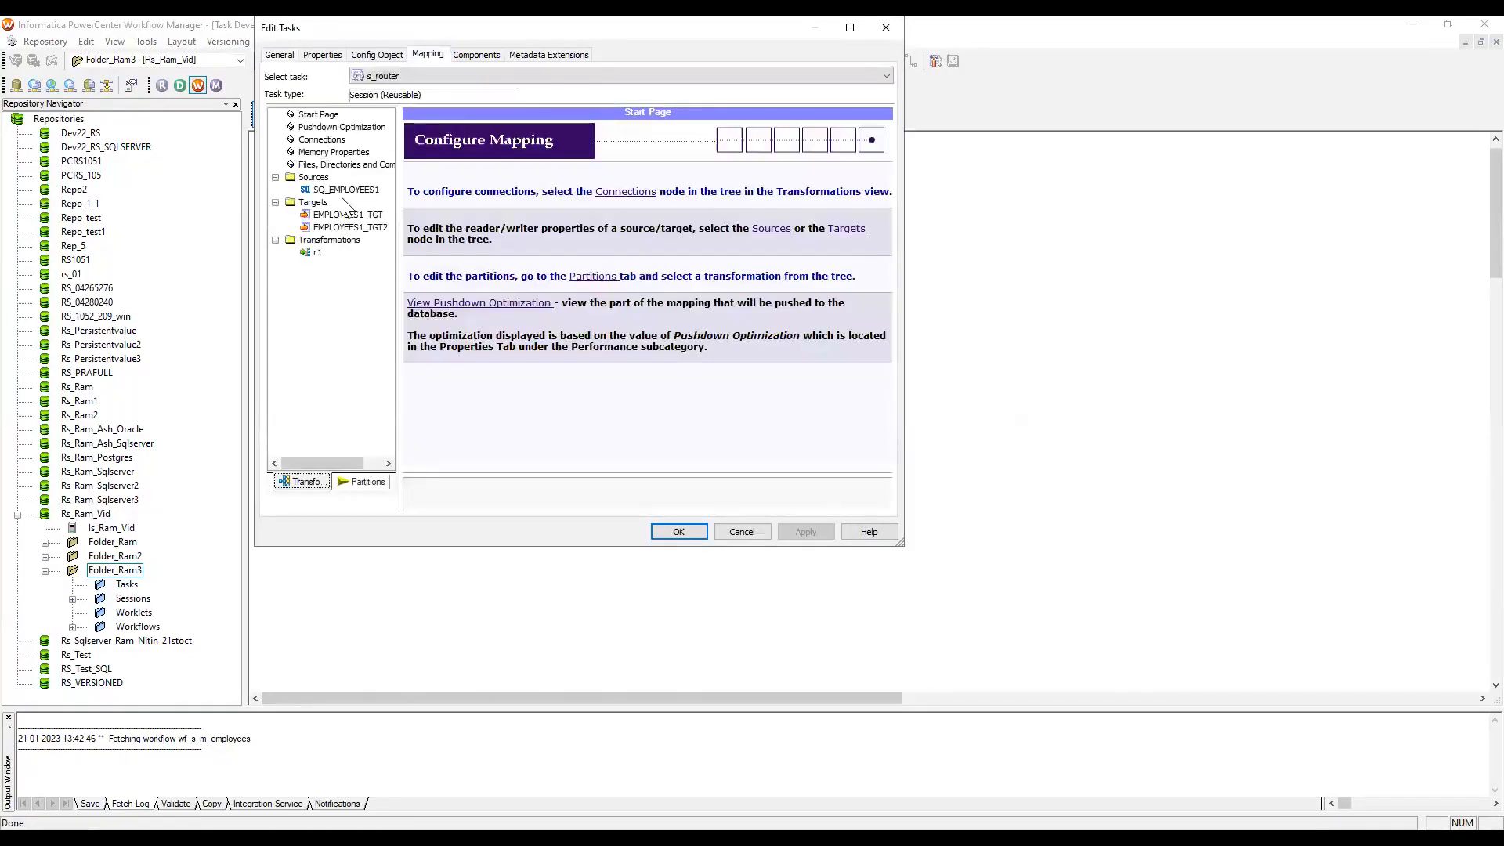
{"action": "left_click", "coordinate": [343, 191]}
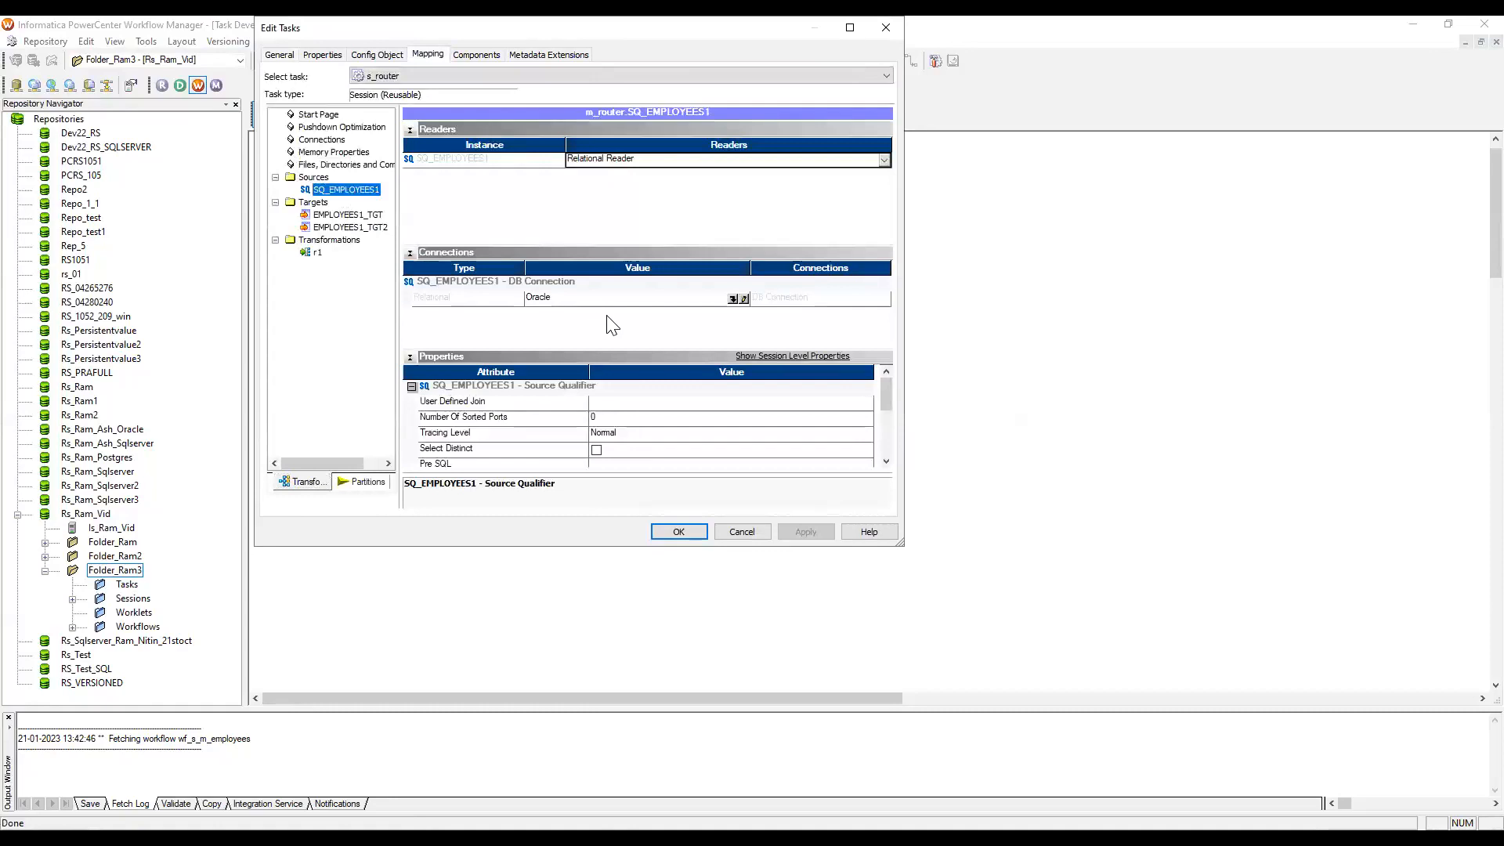
{"action": "left_click", "coordinate": [354, 215]}
{"action": "left_click", "coordinate": [365, 228]}
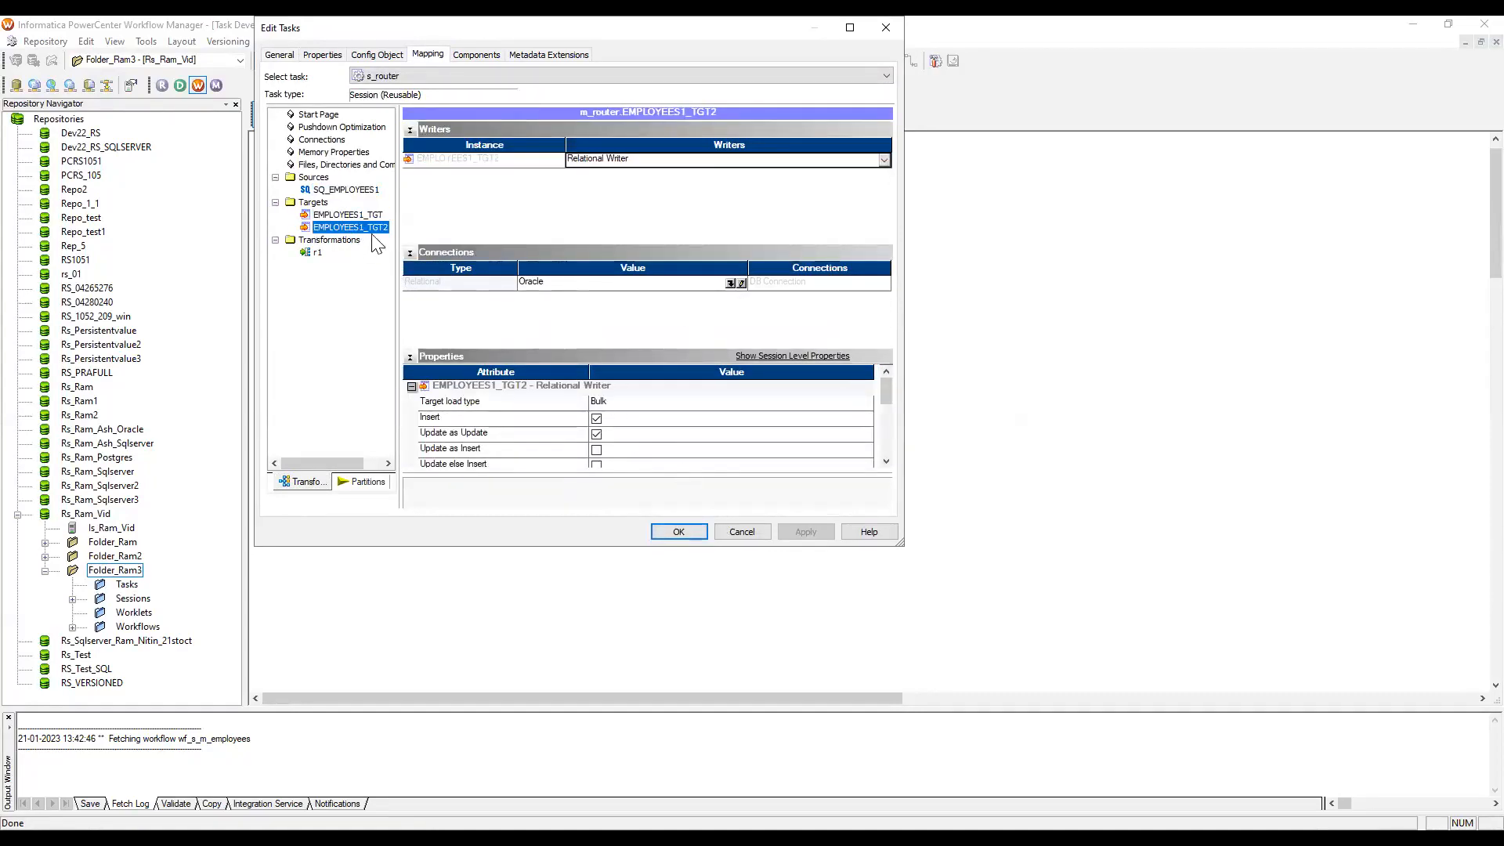
{"action": "key", "text": "Up"}
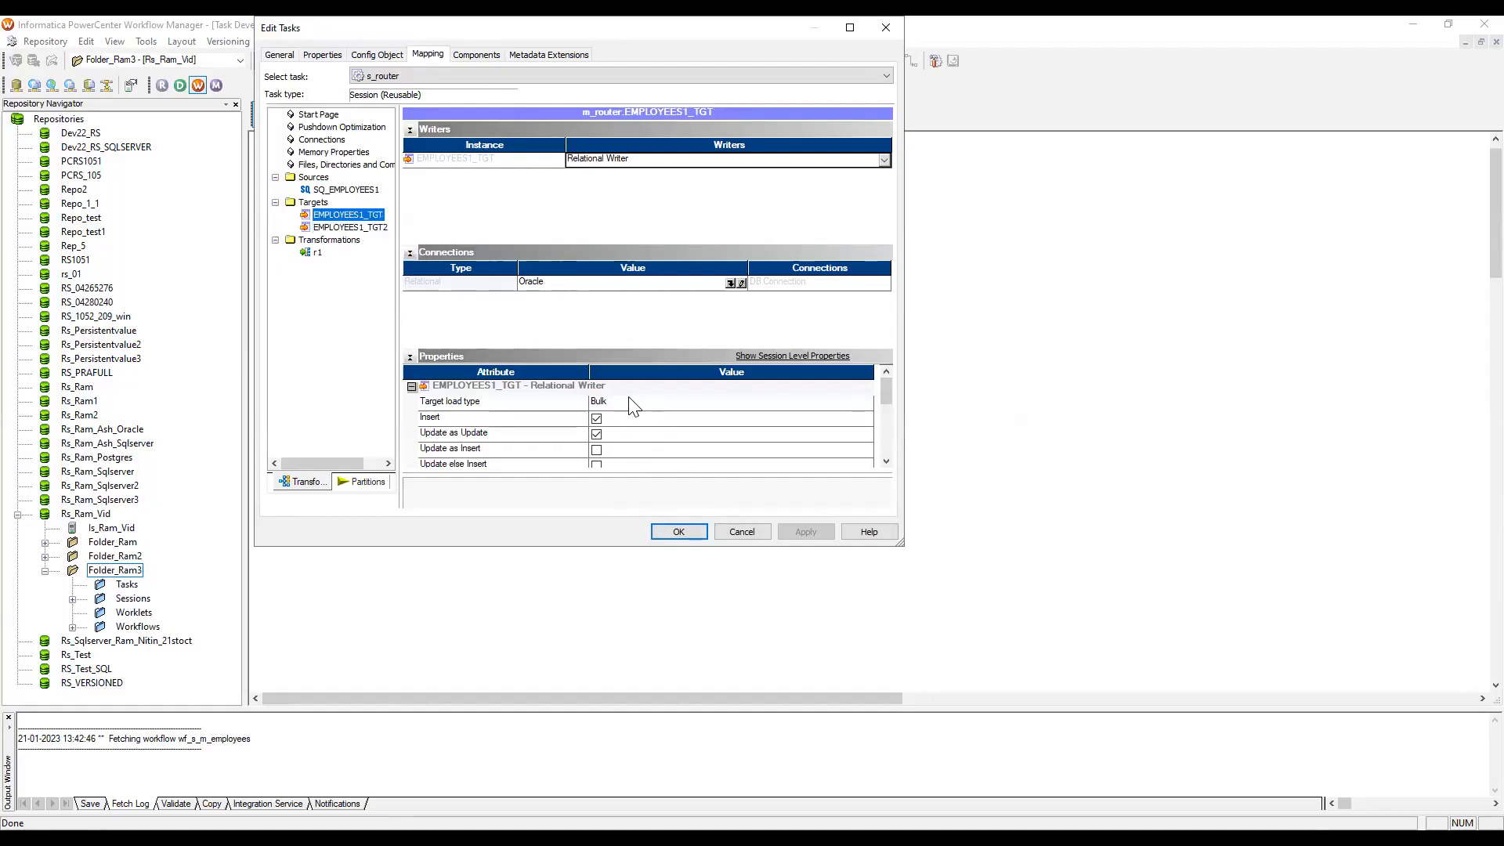
{"action": "left_click", "coordinate": [700, 538]}
Step: Create a new workflow named wf_s_router in the Workflow Designer
{"action": "left_click", "coordinate": [417, 116]}
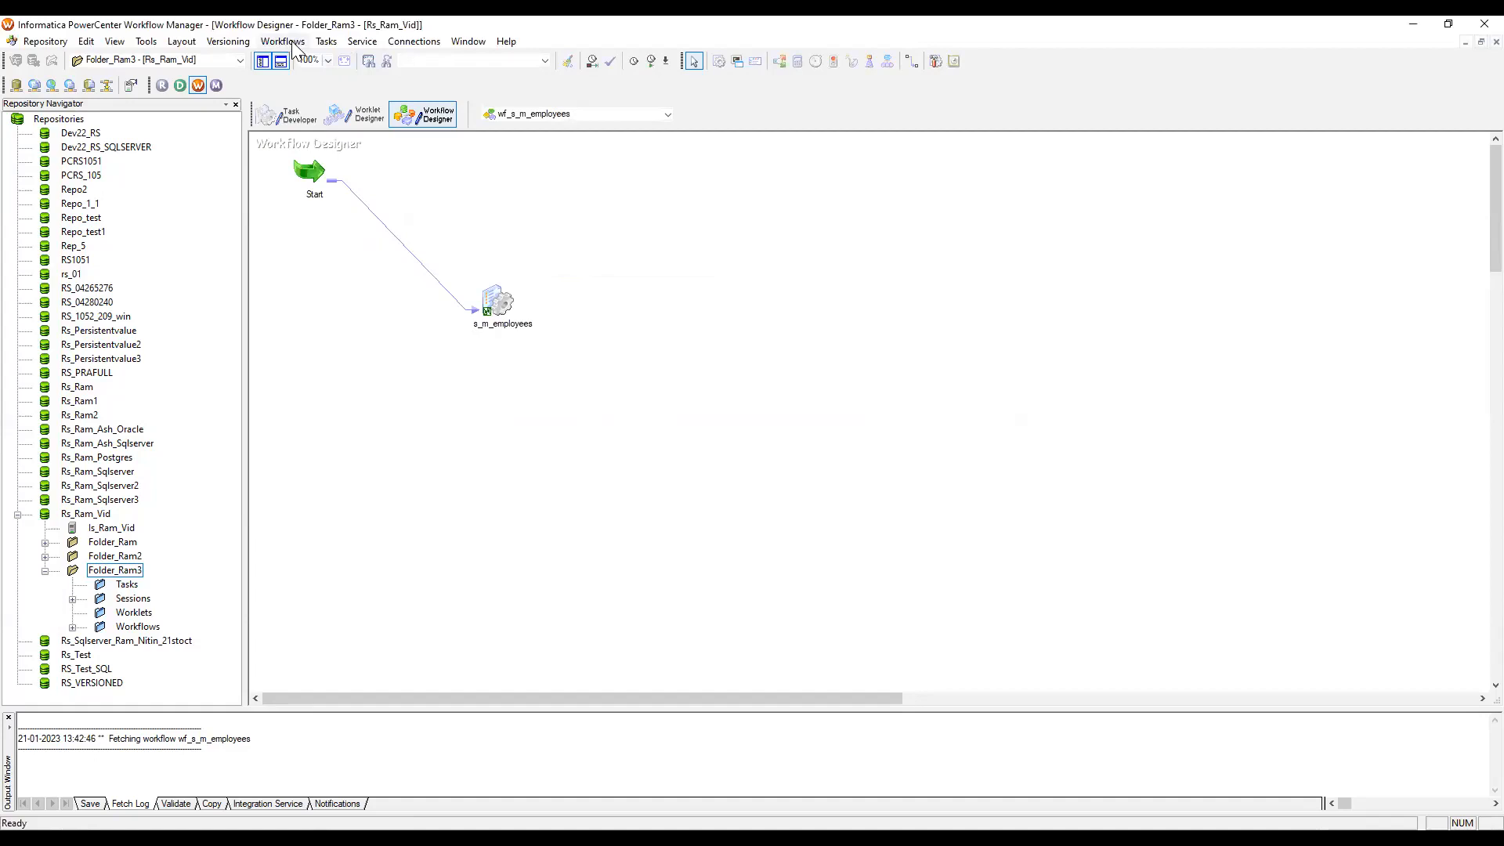
{"action": "left_click", "coordinate": [290, 43]}
{"action": "left_click", "coordinate": [296, 57]}
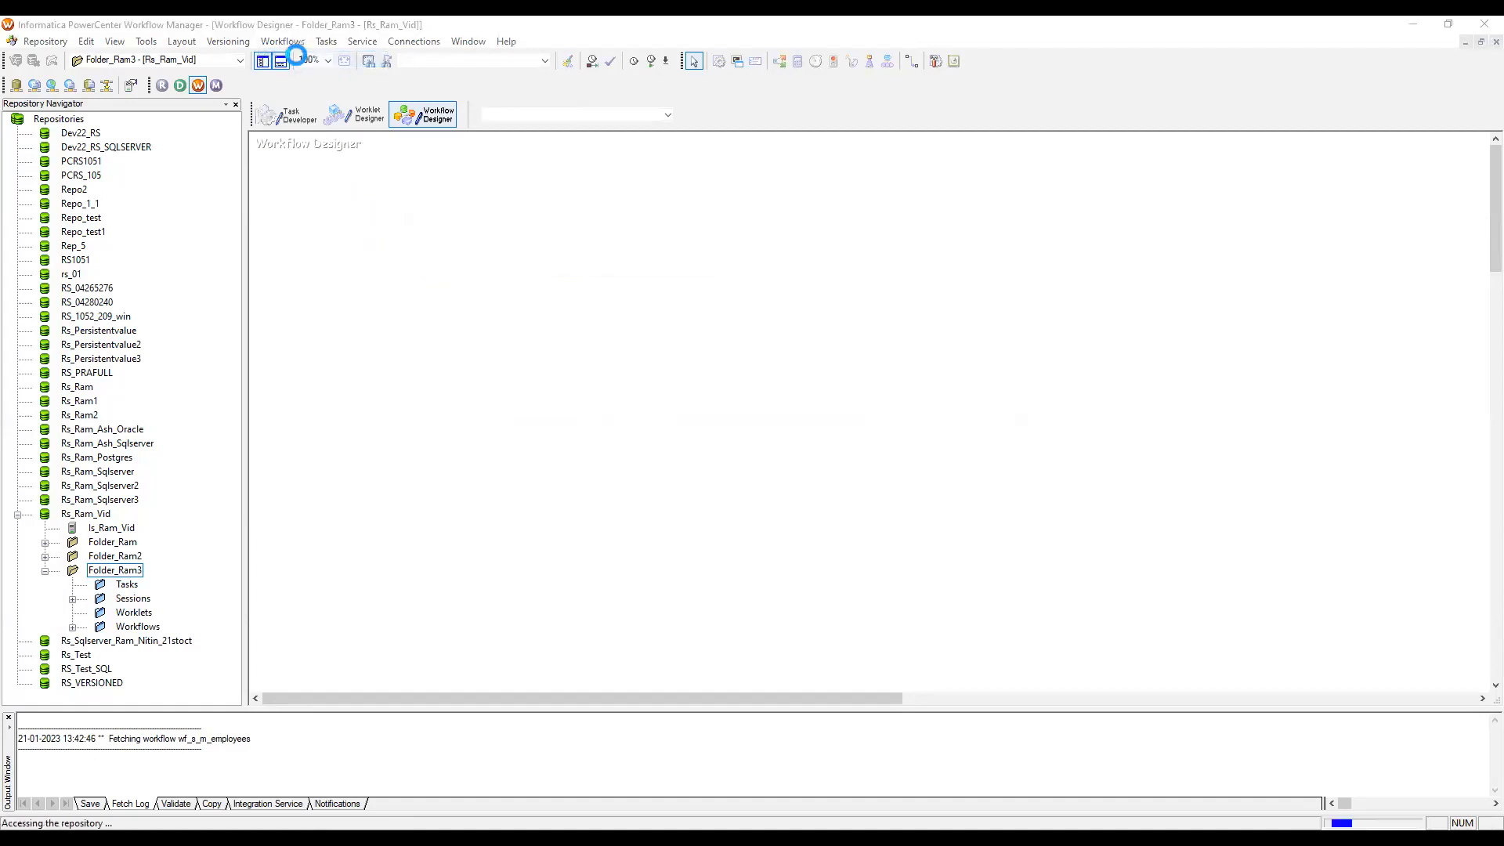
{"action": "type", "text": "wf_s_router"}
{"action": "key", "text": "Return"}
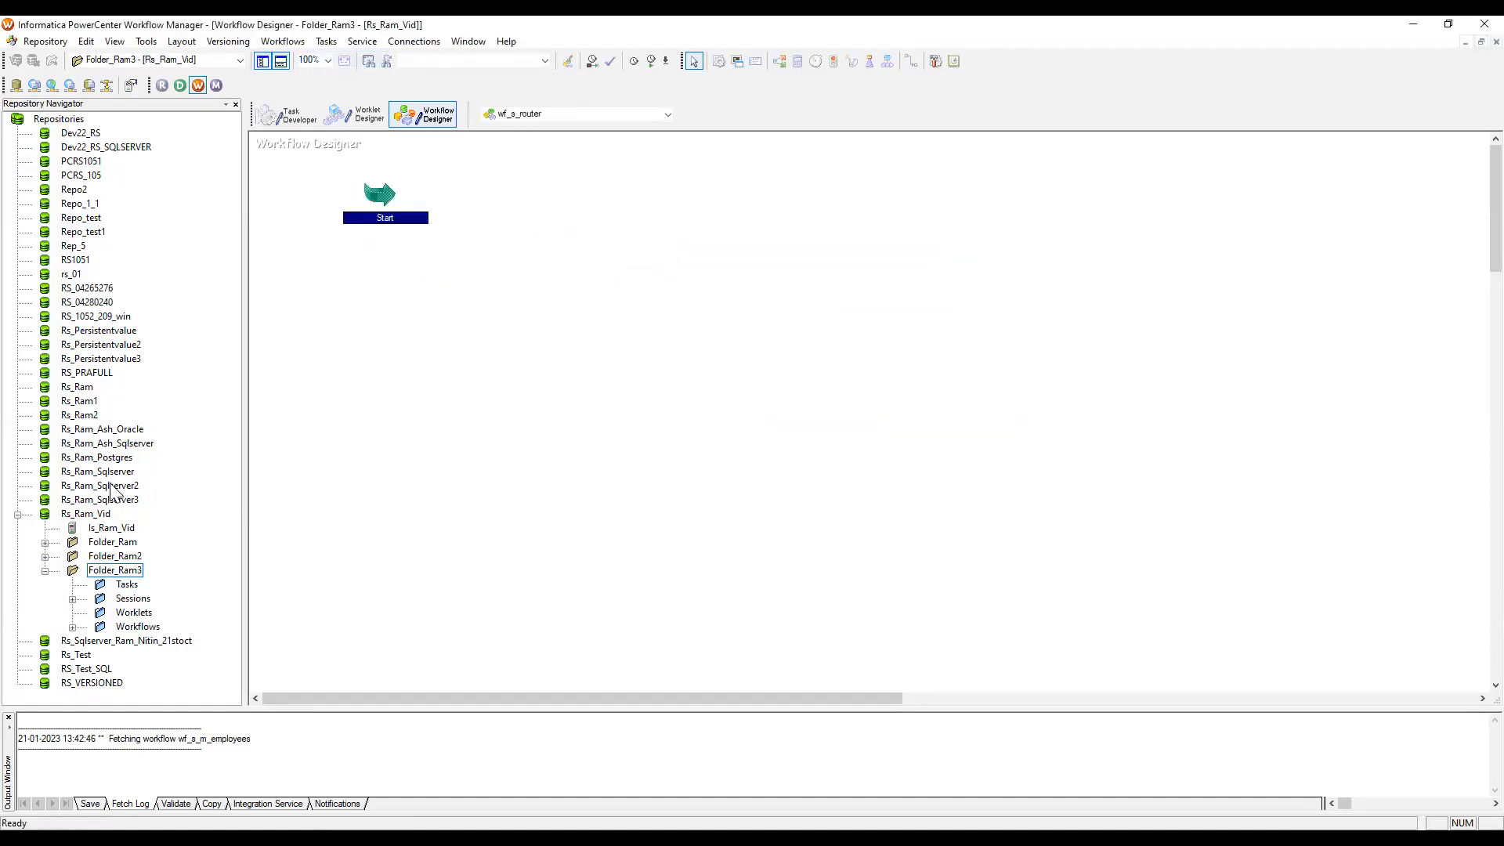
Step: Add the s_router session to the wf_s_router workflow and link the Start task to it
{"action": "left_click", "coordinate": [72, 599]}
{"action": "left_click", "coordinate": [160, 627]}
{"action": "left_click_drag", "start_coordinate": [160, 626], "coordinate": [658, 298]}
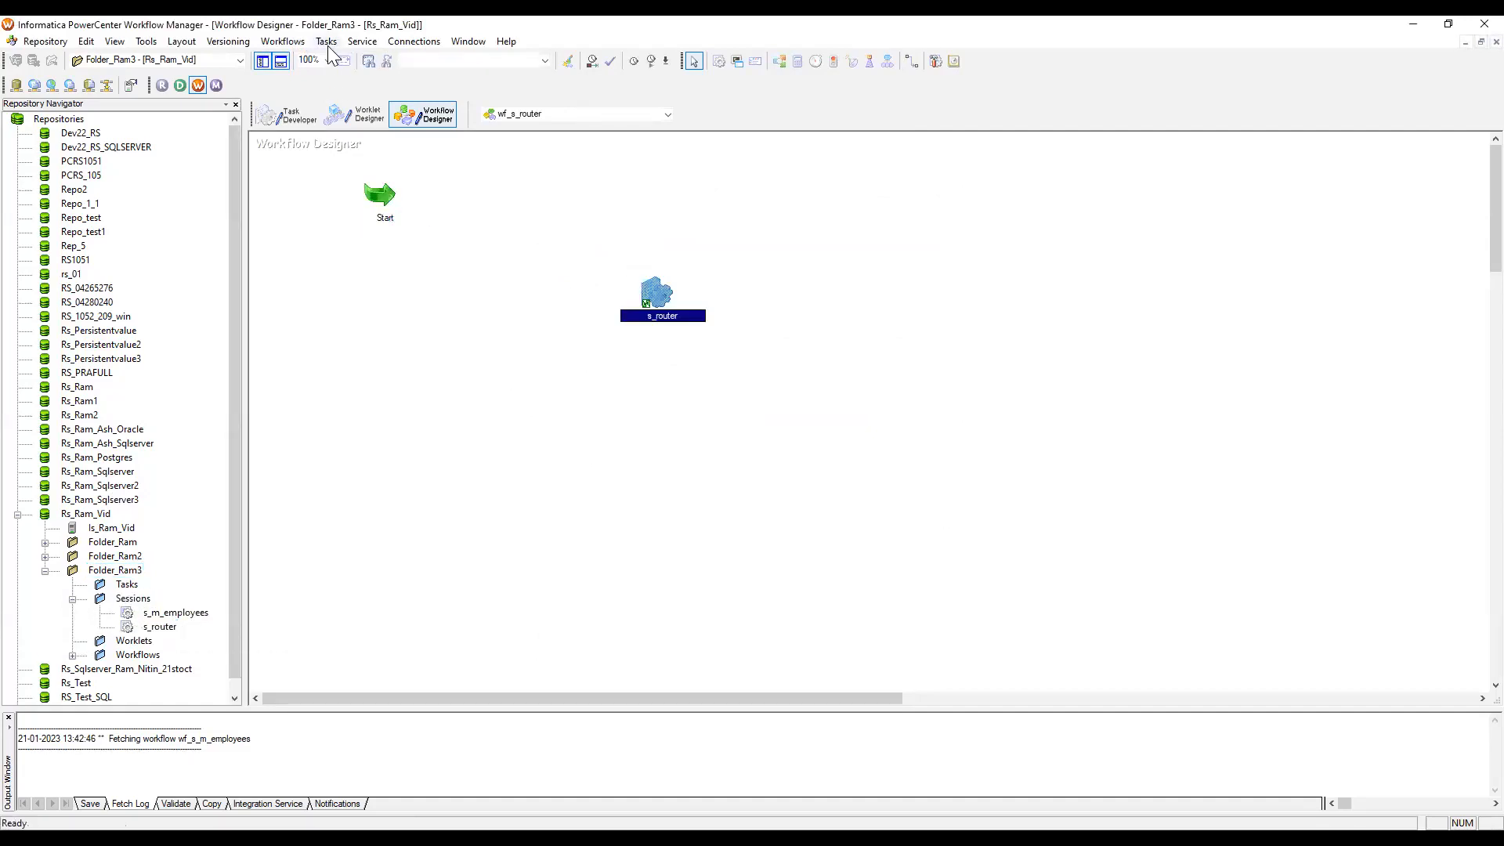
{"action": "left_click", "coordinate": [326, 41]}
{"action": "left_click", "coordinate": [356, 129]}
{"action": "left_click_drag", "start_coordinate": [403, 205], "coordinate": [646, 302]}
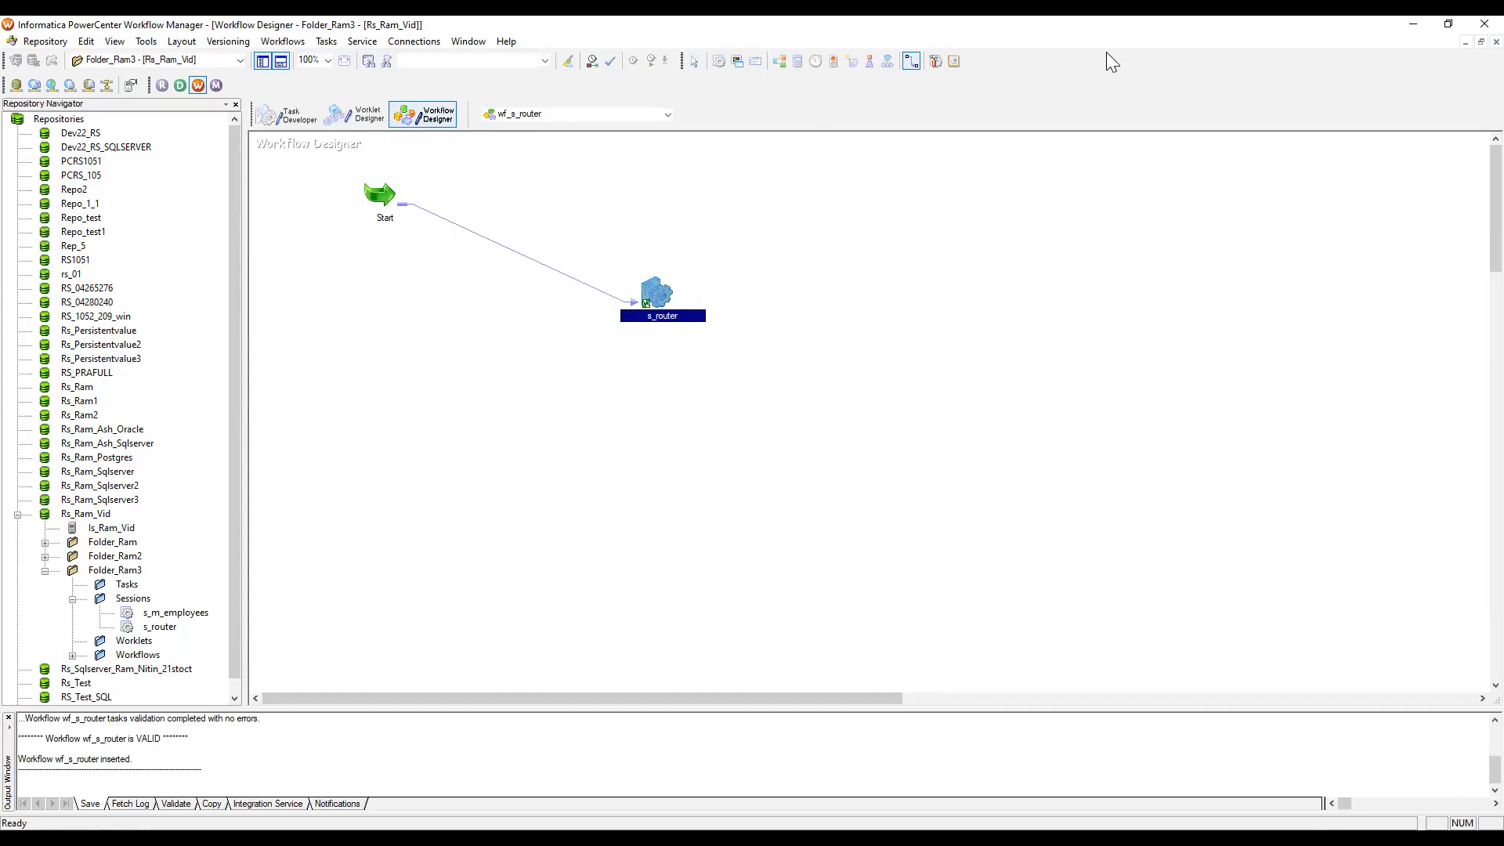
Step: Switch to SQL Developer and query the rows of employees1_tgt and employees1_tgt2
{"action": "key", "text": "alt+Tab"}
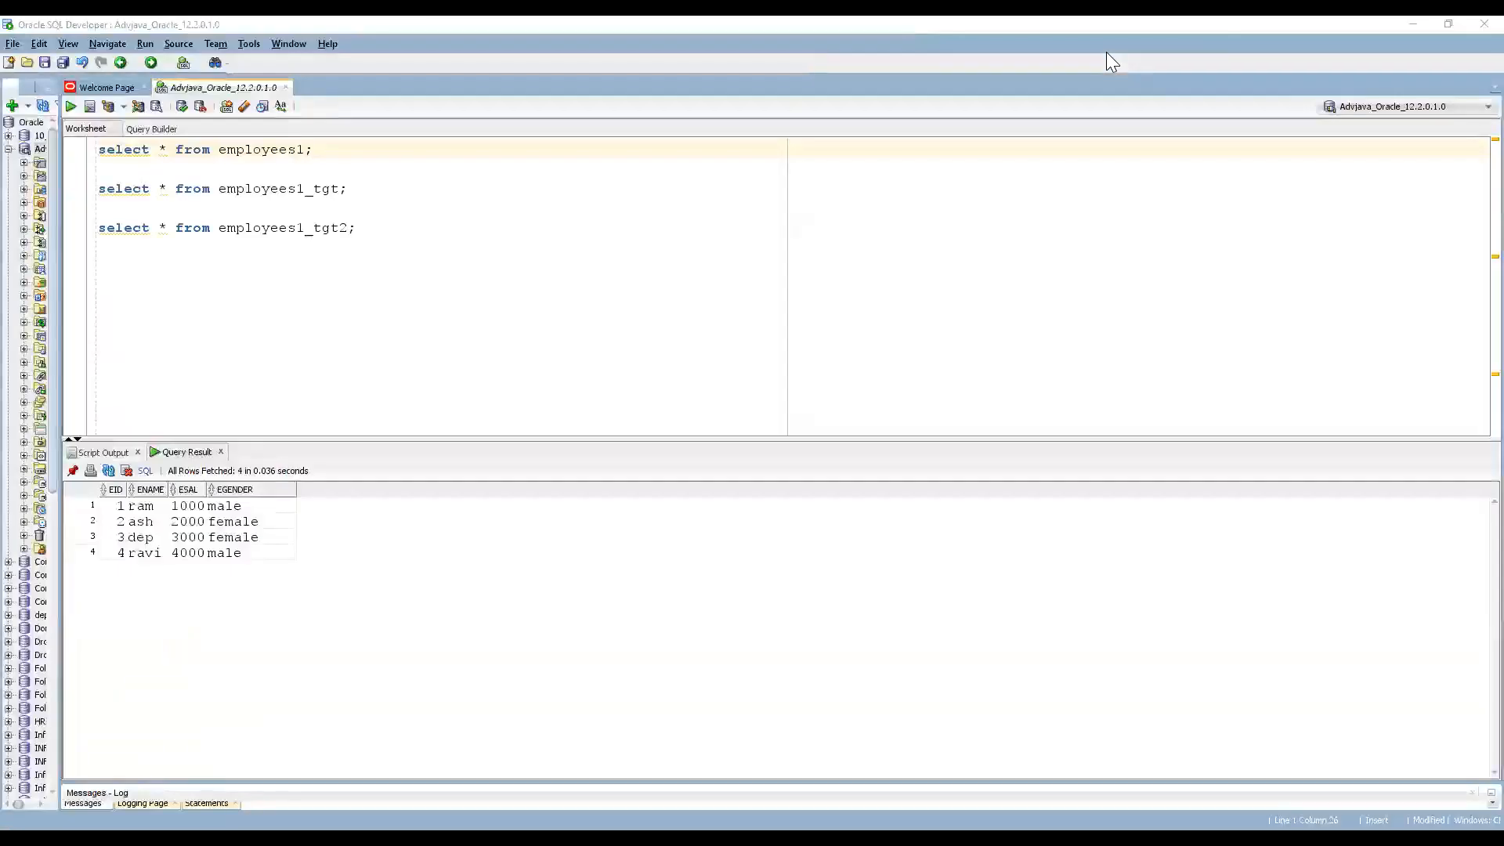
{"action": "left_click", "coordinate": [363, 191]}
{"action": "key", "text": "ctrl+Return"}
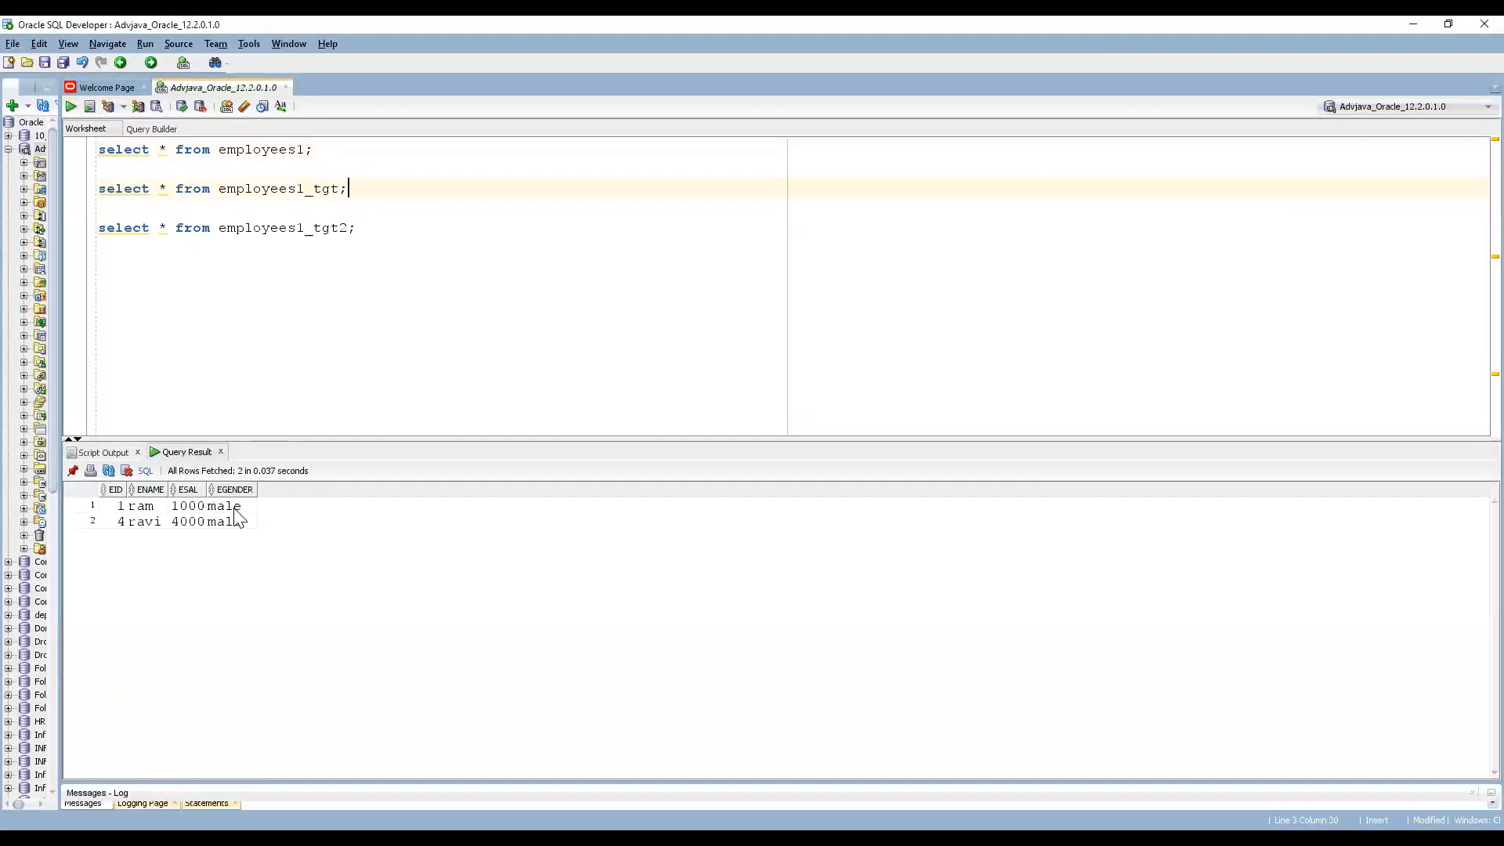
{"action": "left_click", "coordinate": [379, 229]}
{"action": "left_click", "coordinate": [70, 107]}
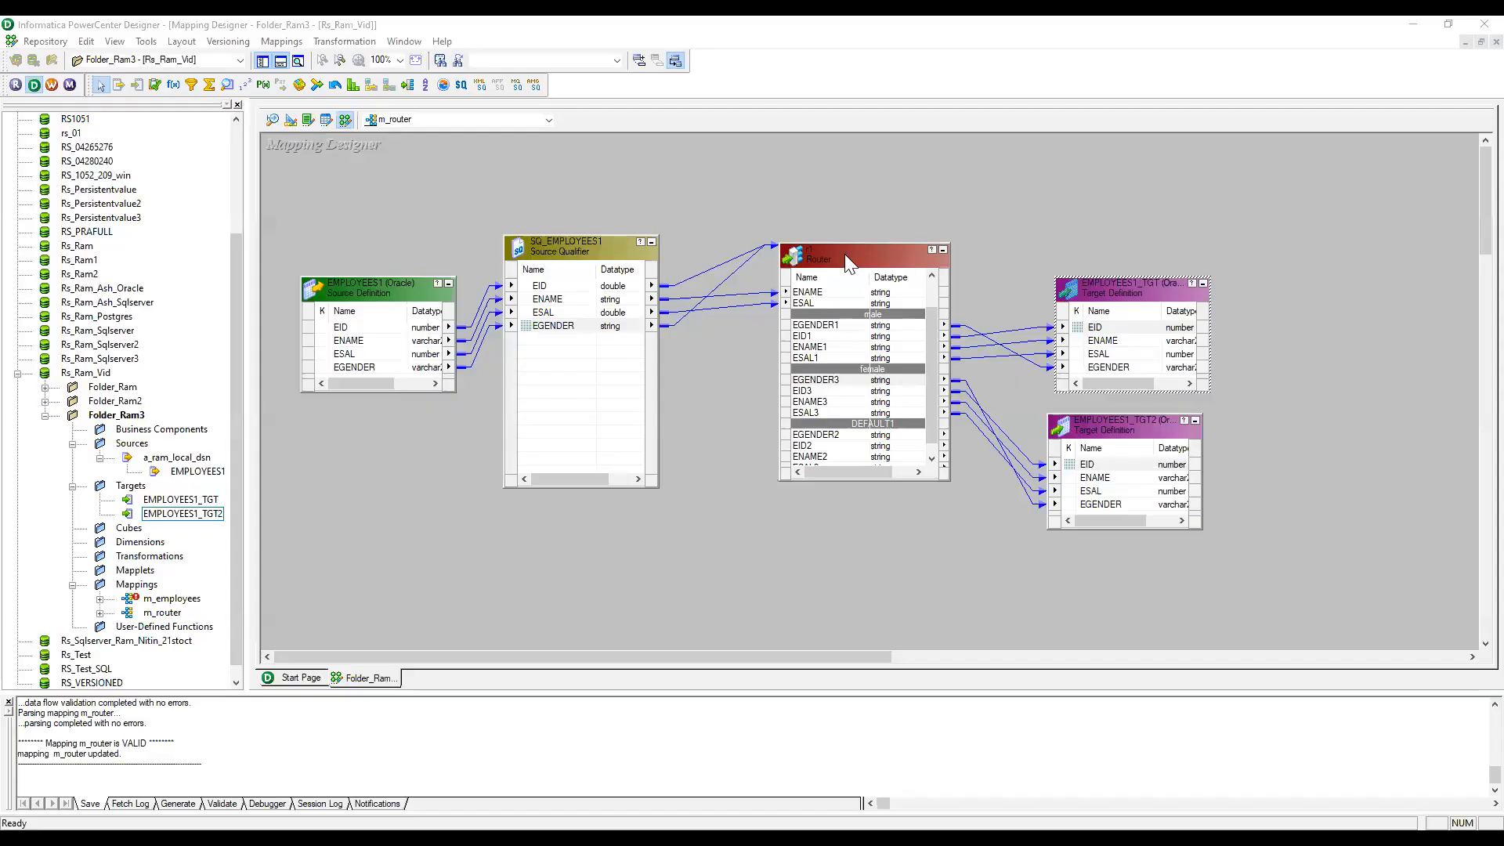
Step: Switch to PowerCenter Designer, review the r1 router's group filter conditions and delete its female group
{"action": "double_click", "coordinate": [844, 254]}
{"action": "left_click", "coordinate": [614, 178]}
{"action": "left_click", "coordinate": [523, 281]}
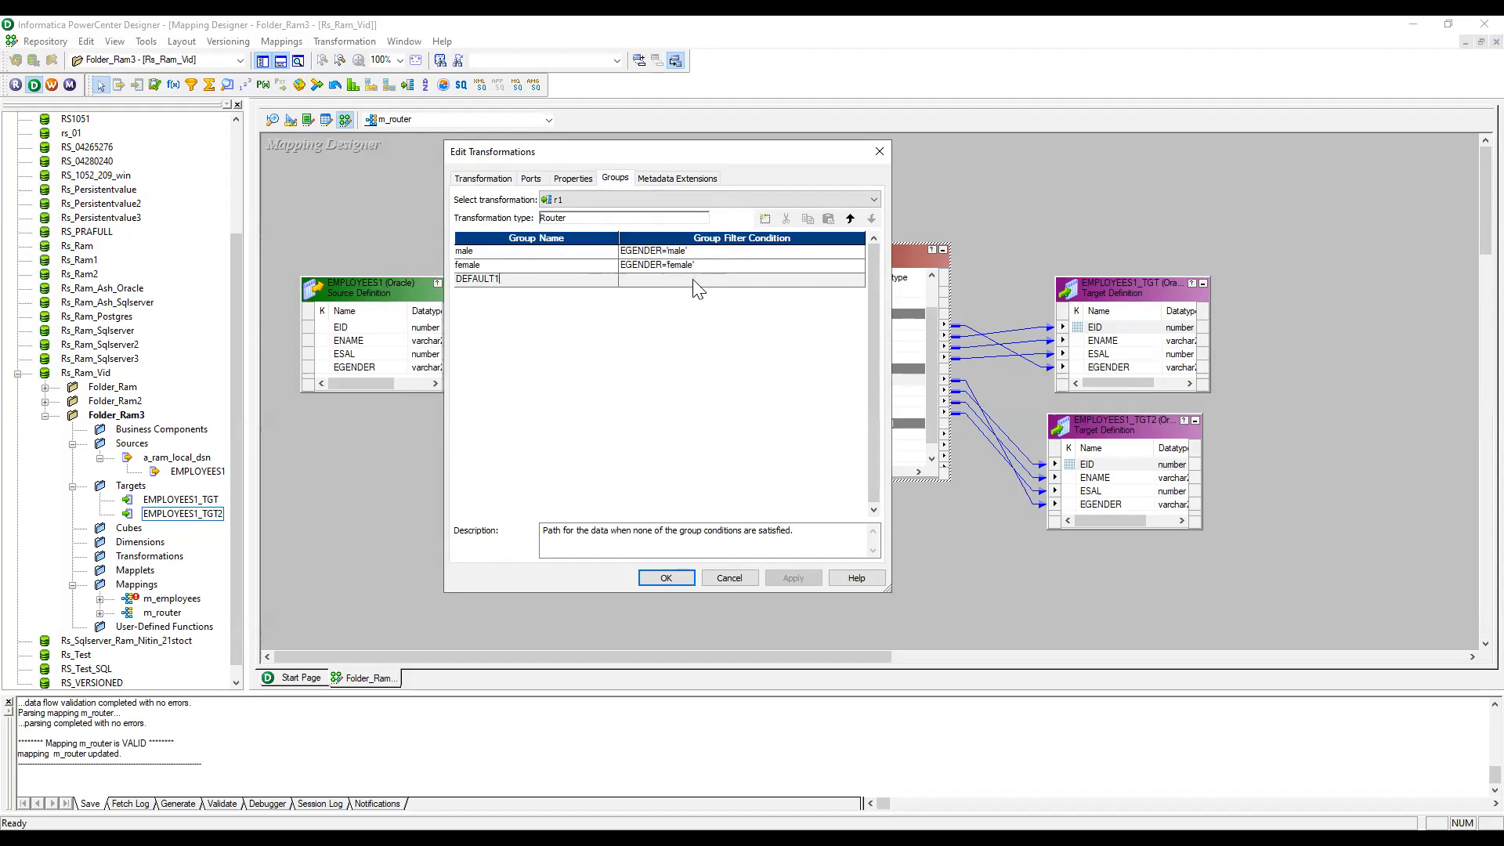
{"action": "left_click_drag", "start_coordinate": [509, 279], "coordinate": [452, 281]}
{"action": "left_click", "coordinate": [694, 252]}
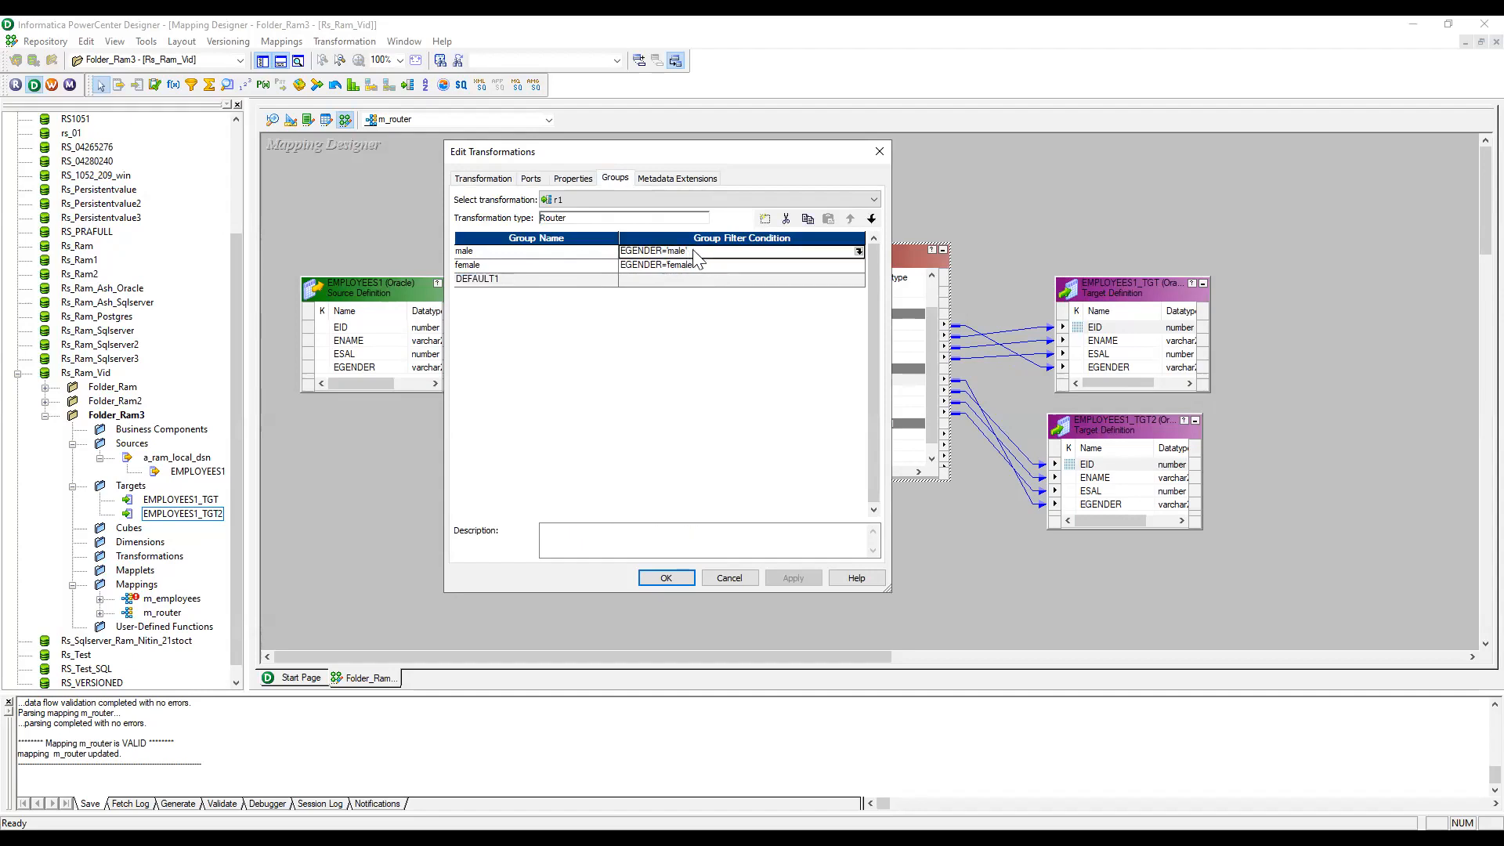
{"action": "left_click", "coordinate": [594, 264]}
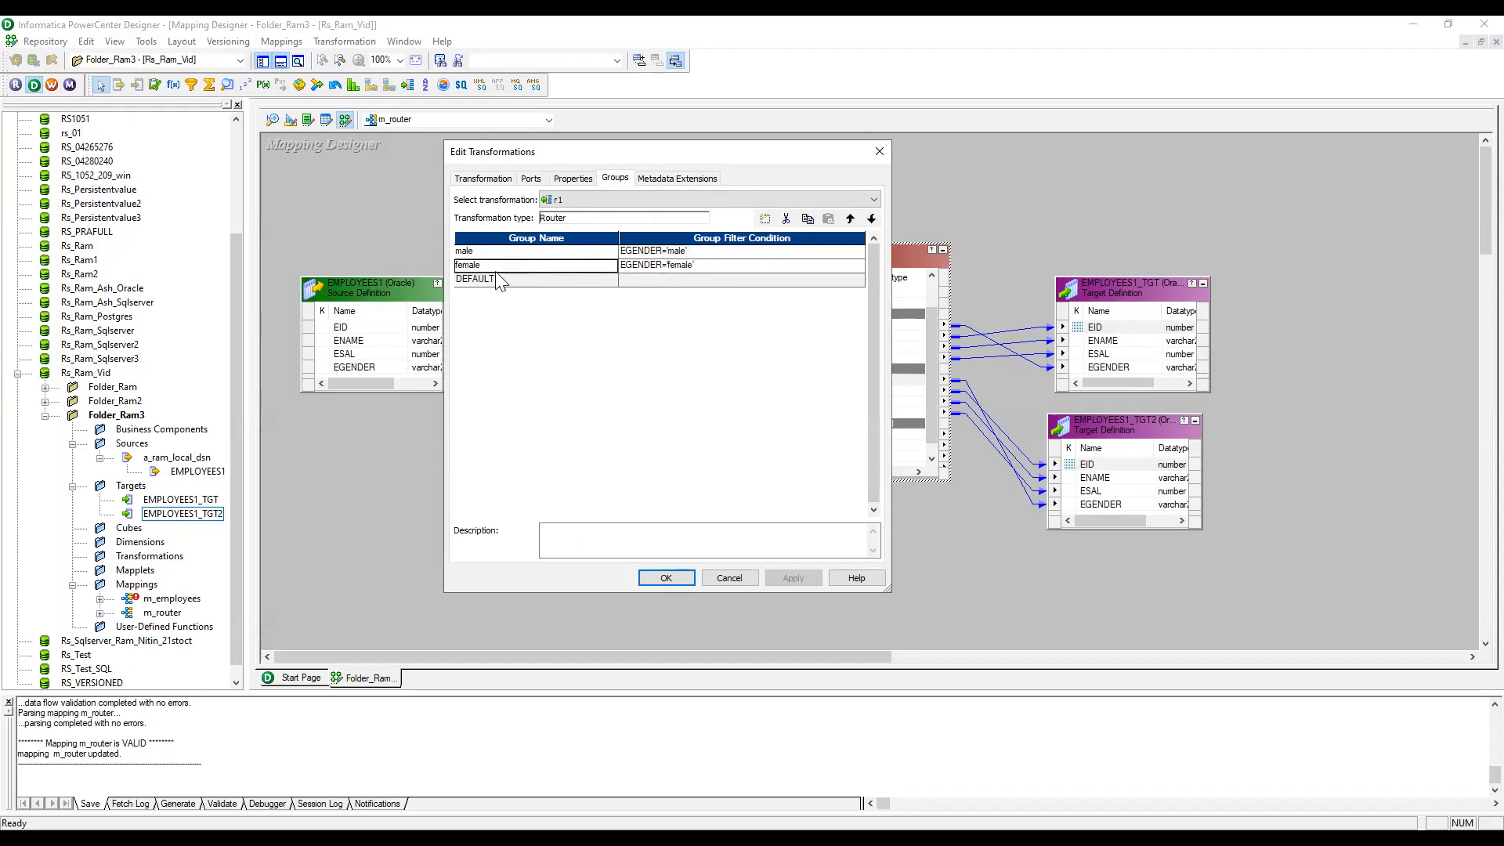
{"action": "left_click", "coordinate": [786, 216]}
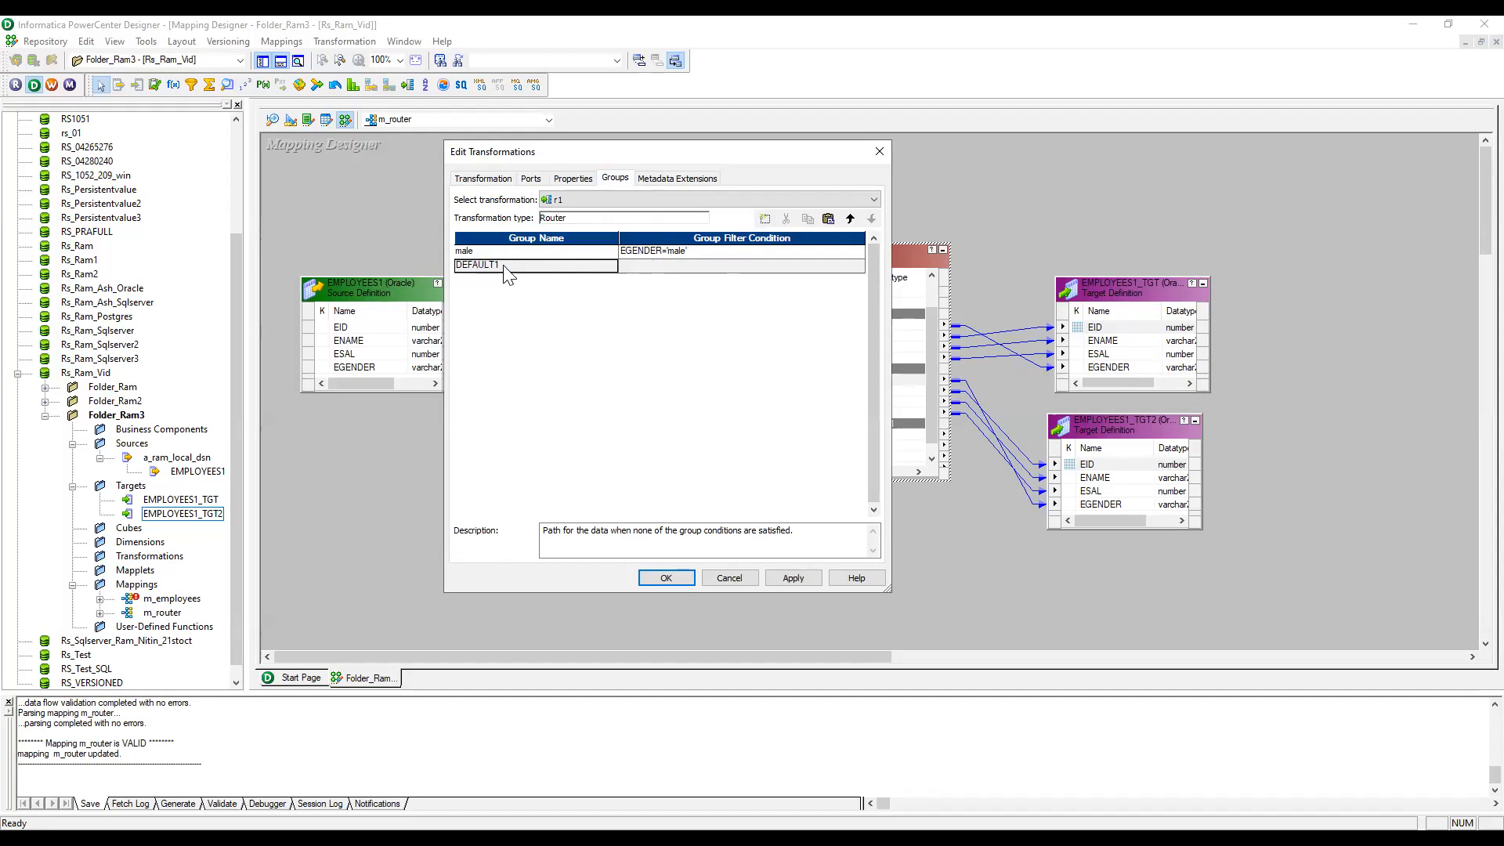
{"action": "left_click", "coordinate": [676, 577]}
Step: Link the DEFAULT1 group's EGENDER2, EID2, ENAME2 and ESAL2 ports to the matching EMPLOYEES1_TGT2 columns and save the mapping
{"action": "left_click", "coordinate": [830, 413]}
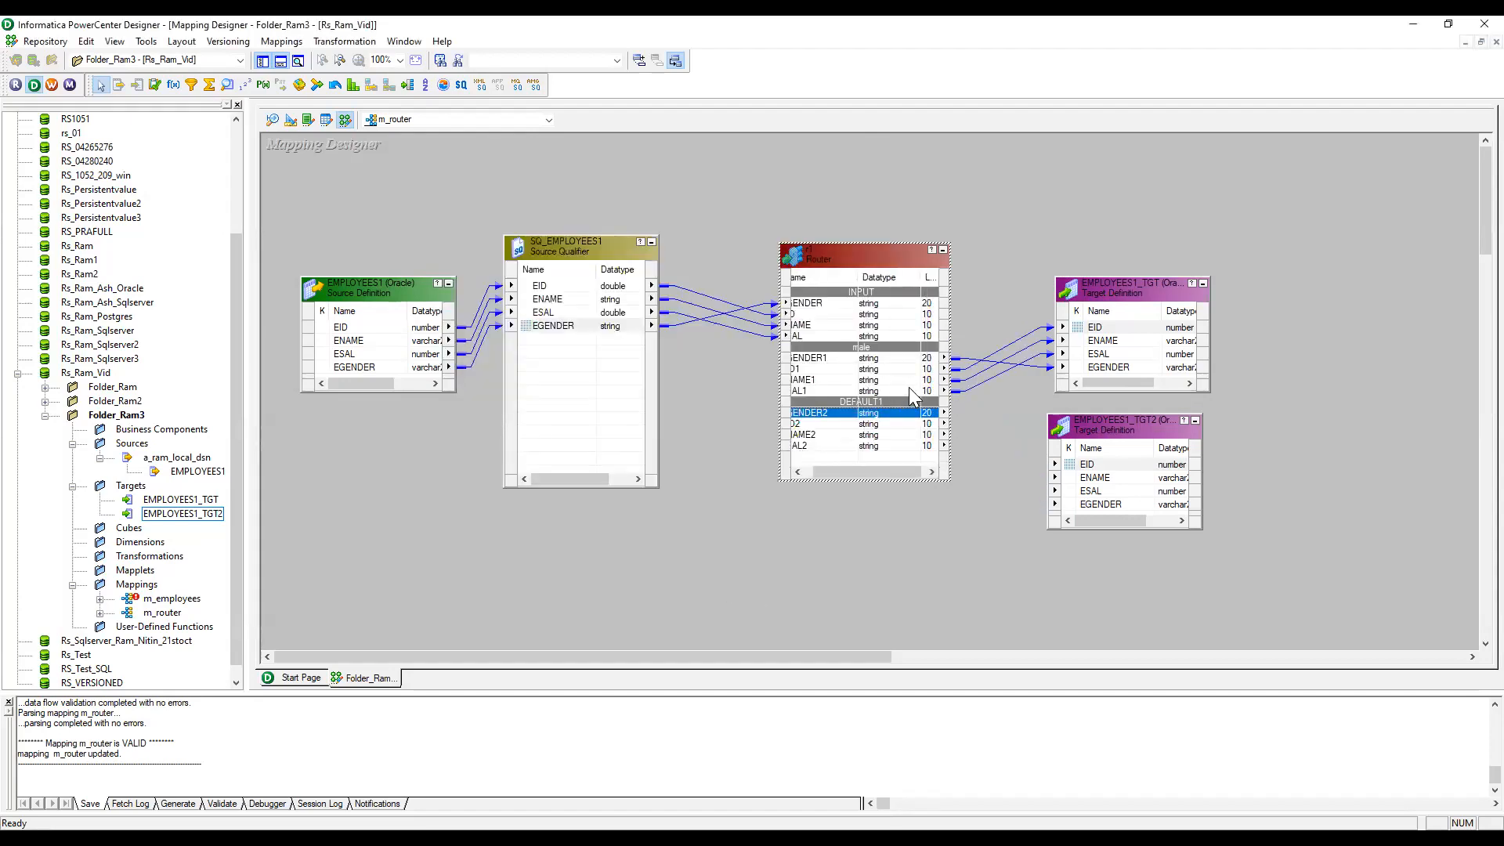
{"action": "left_click_drag", "start_coordinate": [844, 472], "coordinate": [1084, 491]}
{"action": "left_click", "coordinate": [831, 414]}
{"action": "left_click", "coordinate": [839, 423]}
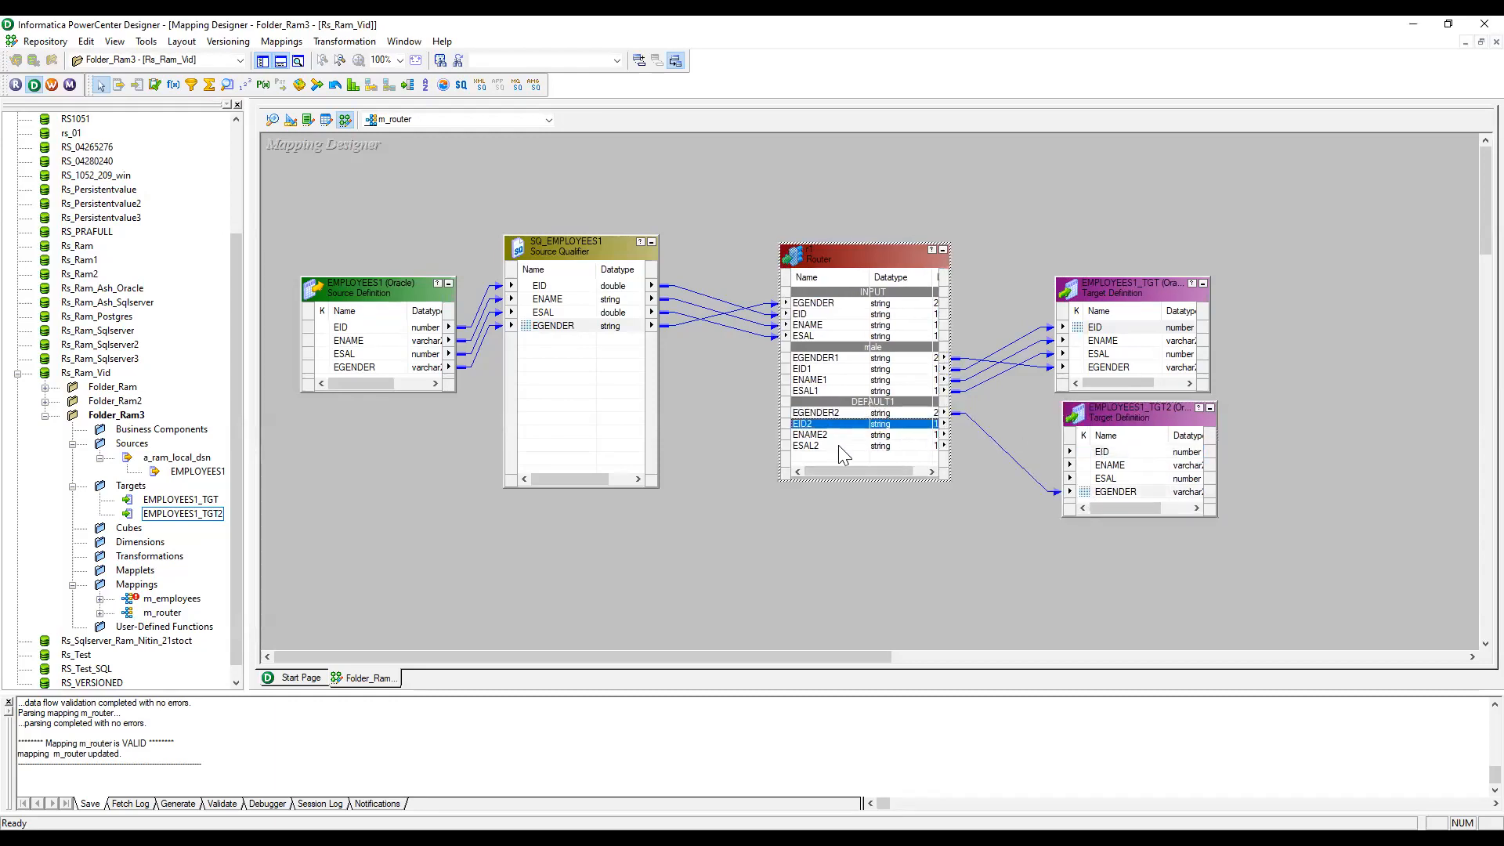
{"action": "left_click", "coordinate": [829, 435], "text": "shift"}
{"action": "left_click_drag", "start_coordinate": [828, 438], "coordinate": [1103, 453]}
{"action": "key", "text": "ctrl+s"}
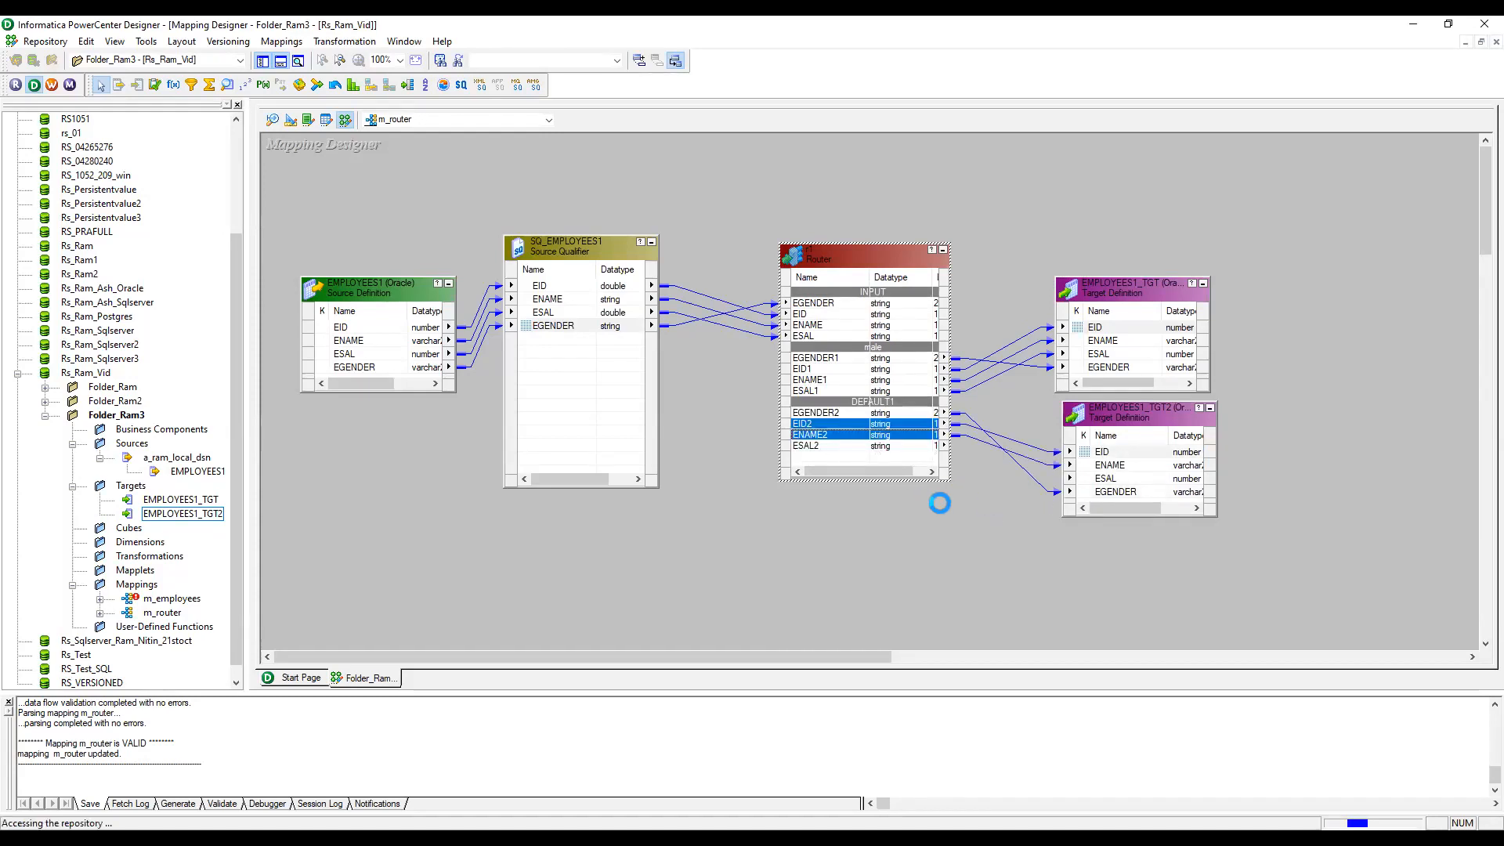
{"action": "left_click_drag", "start_coordinate": [869, 449], "coordinate": [1100, 478]}
{"action": "key", "text": "ctrl+s"}
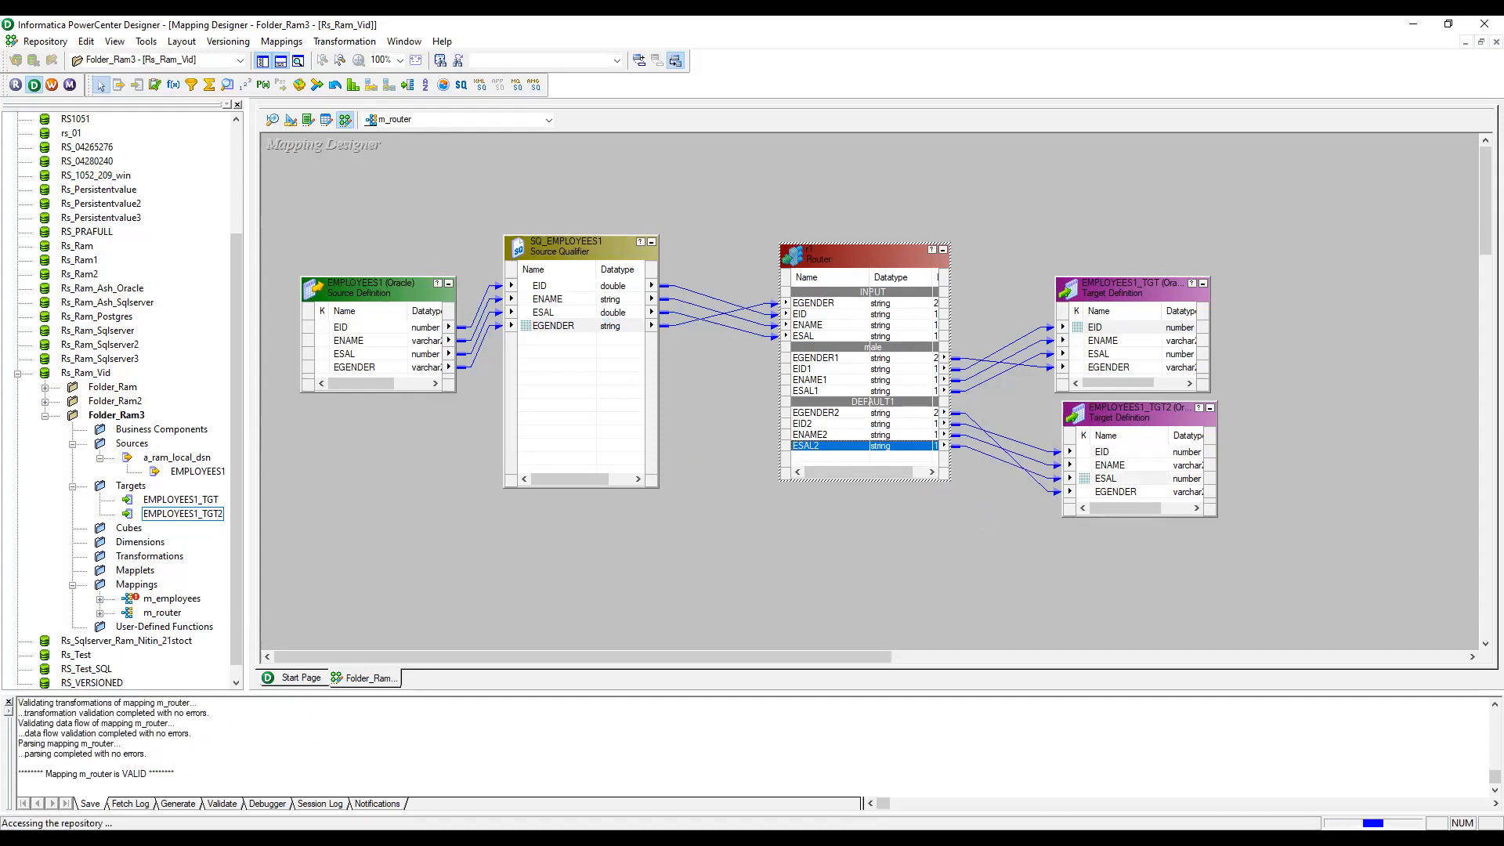